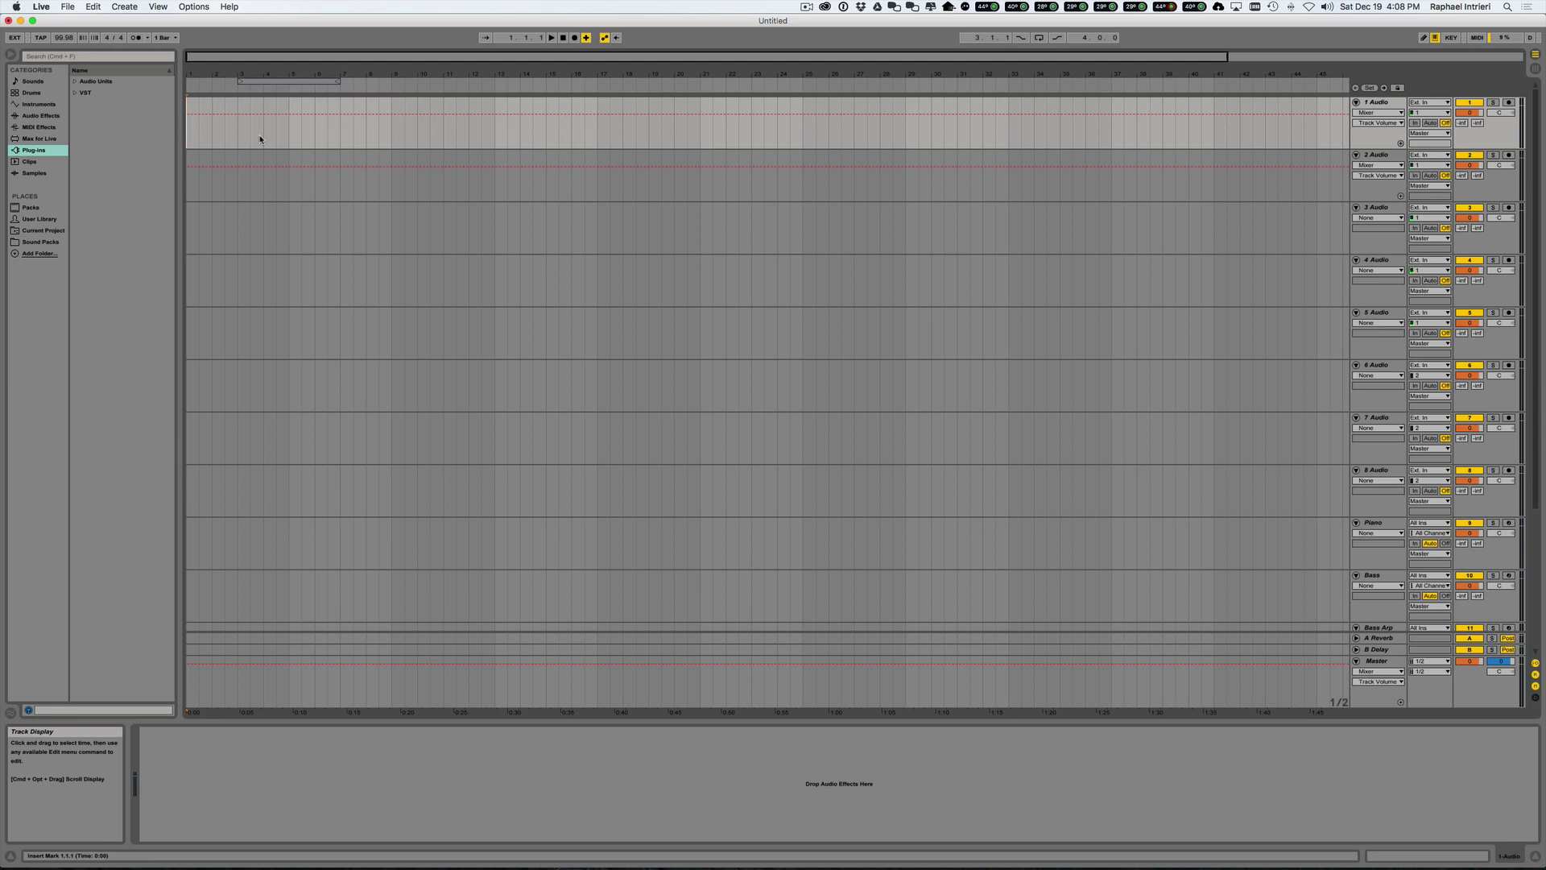
Step: Drag Crazy In Love (Super Short Edit).mp3 onto track 1 and Gonna Make You Sweat later on track 2
{"action": "key", "text": "super+Tab"}
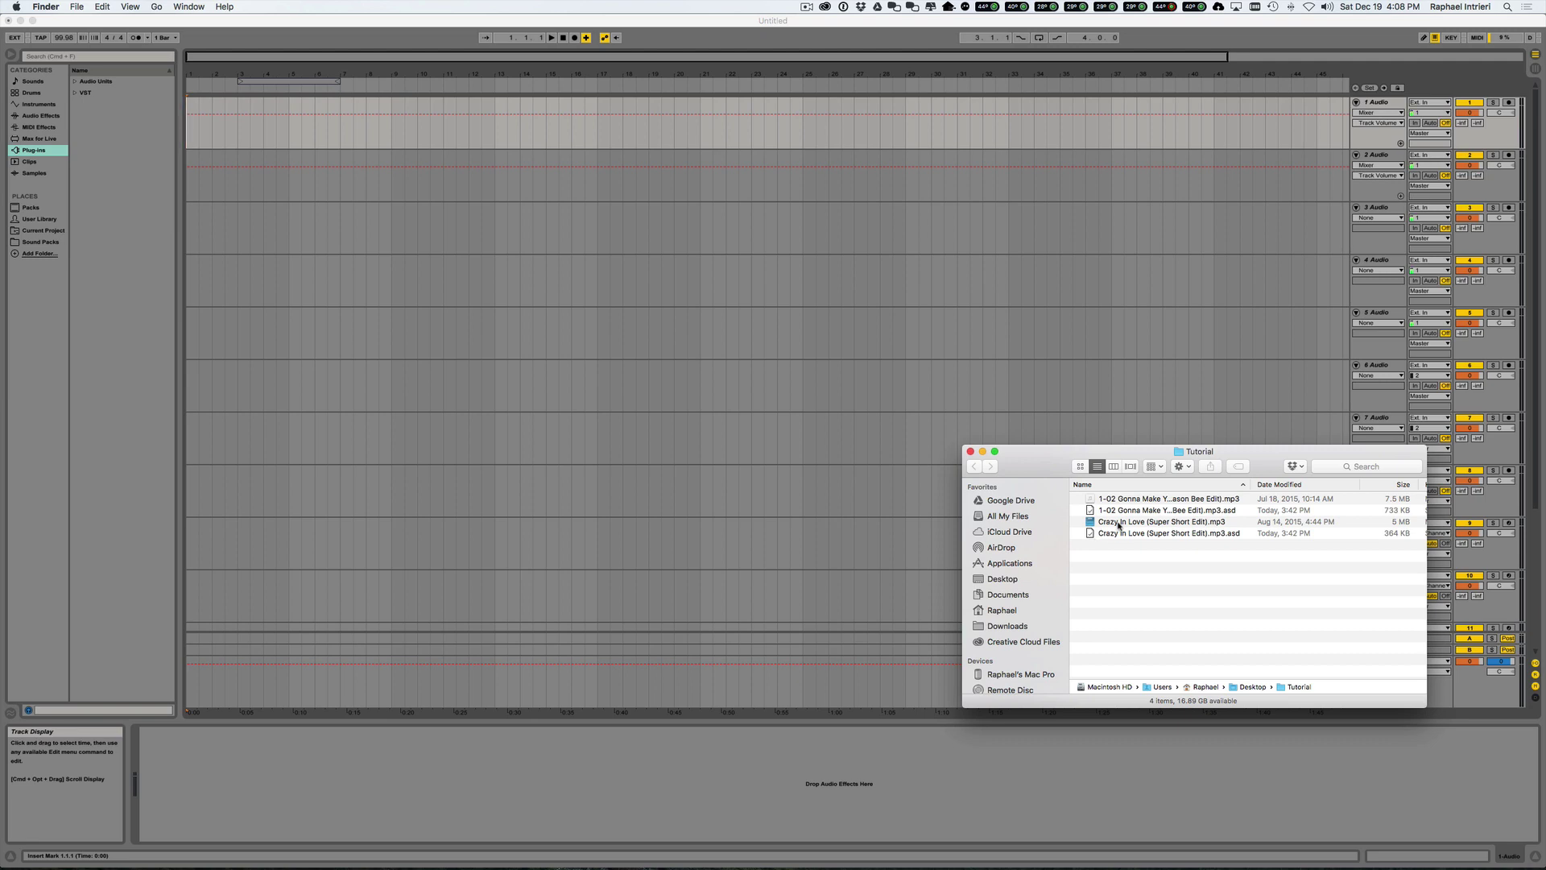
{"action": "left_click_drag", "start_coordinate": [1125, 526], "coordinate": [191, 119]}
{"action": "scroll", "coordinate": [678, 232], "scroll_direction": "right", "scroll_amount": 5}
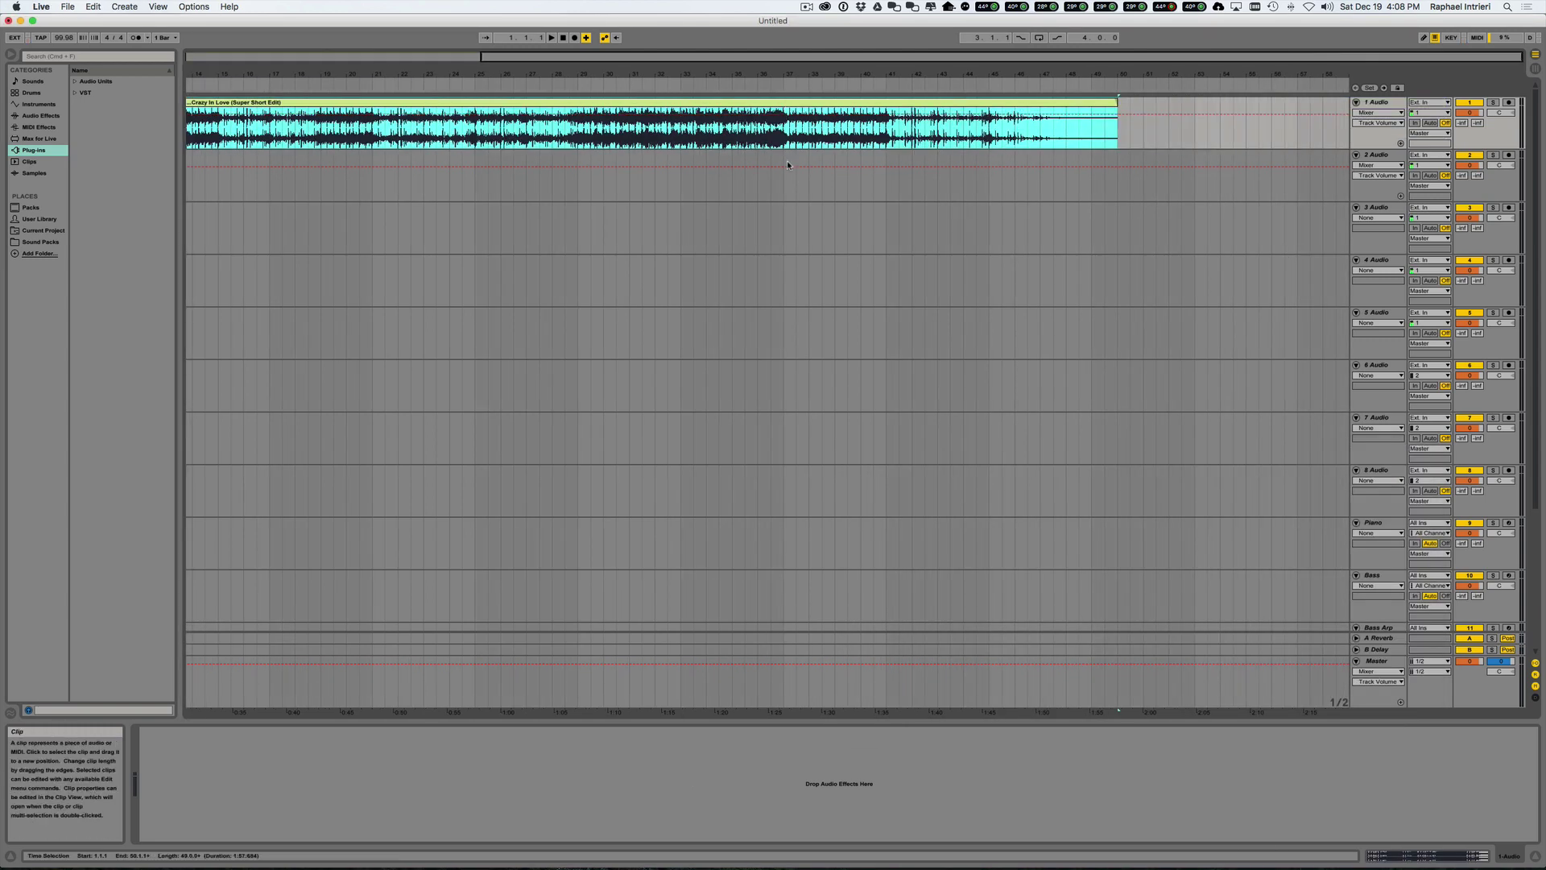
{"action": "key", "text": "super+Tab"}
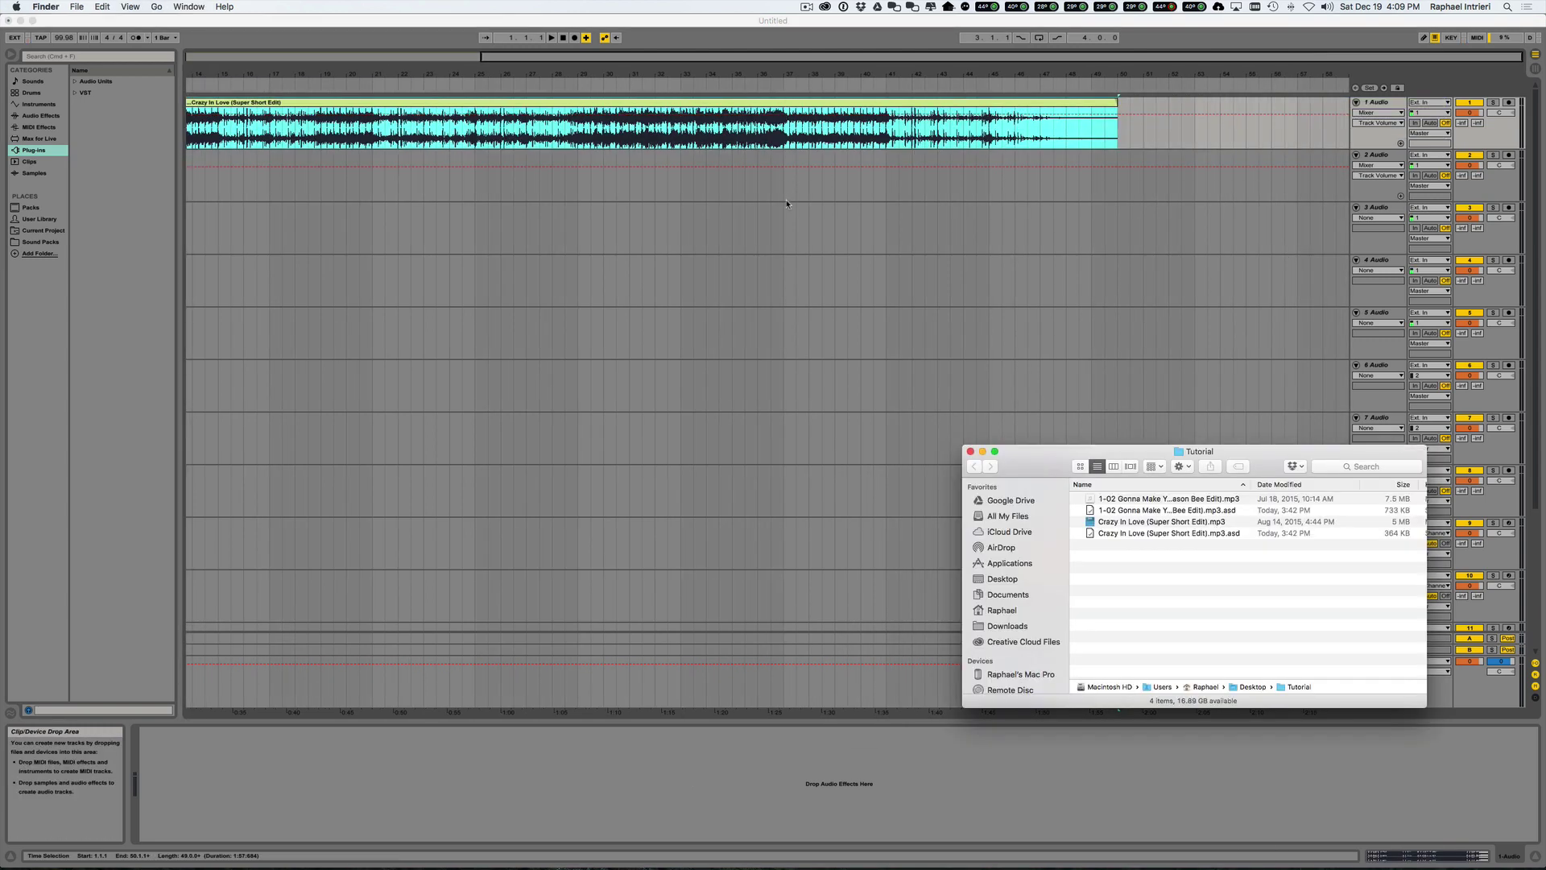
{"action": "left_click_drag", "start_coordinate": [1130, 518], "coordinate": [783, 173]}
Step: Open the Crazy In Love clip in the Sample Editor, zoomed in to beat detail
{"action": "left_click", "coordinate": [808, 187]}
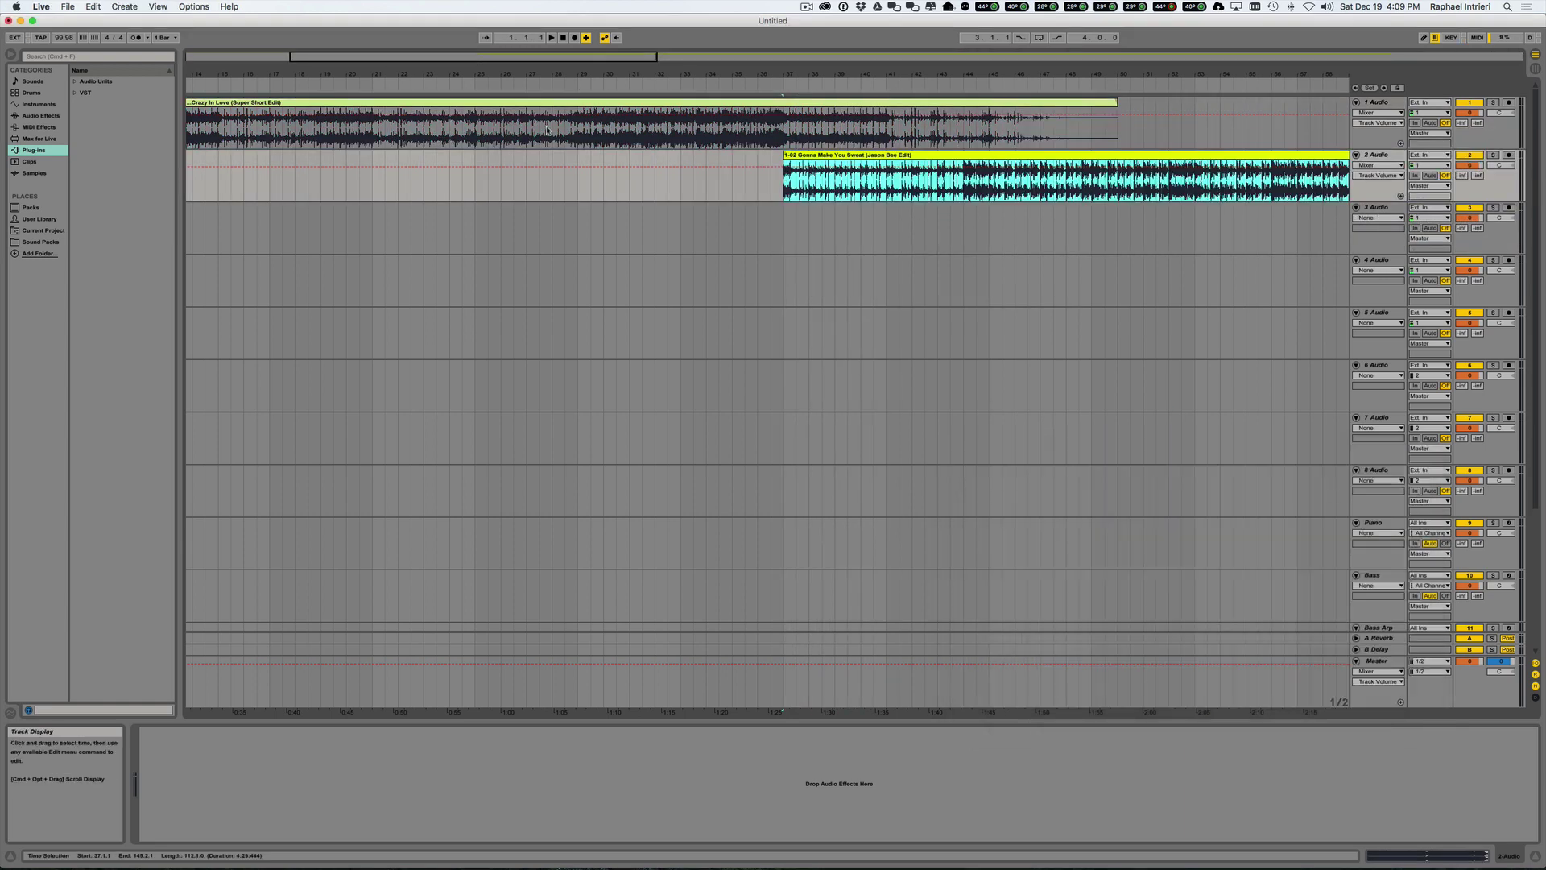
{"action": "scroll", "coordinate": [644, 145], "scroll_direction": "left", "scroll_amount": 10}
{"action": "left_click", "coordinate": [594, 102]}
{"action": "double_click", "coordinate": [593, 101]}
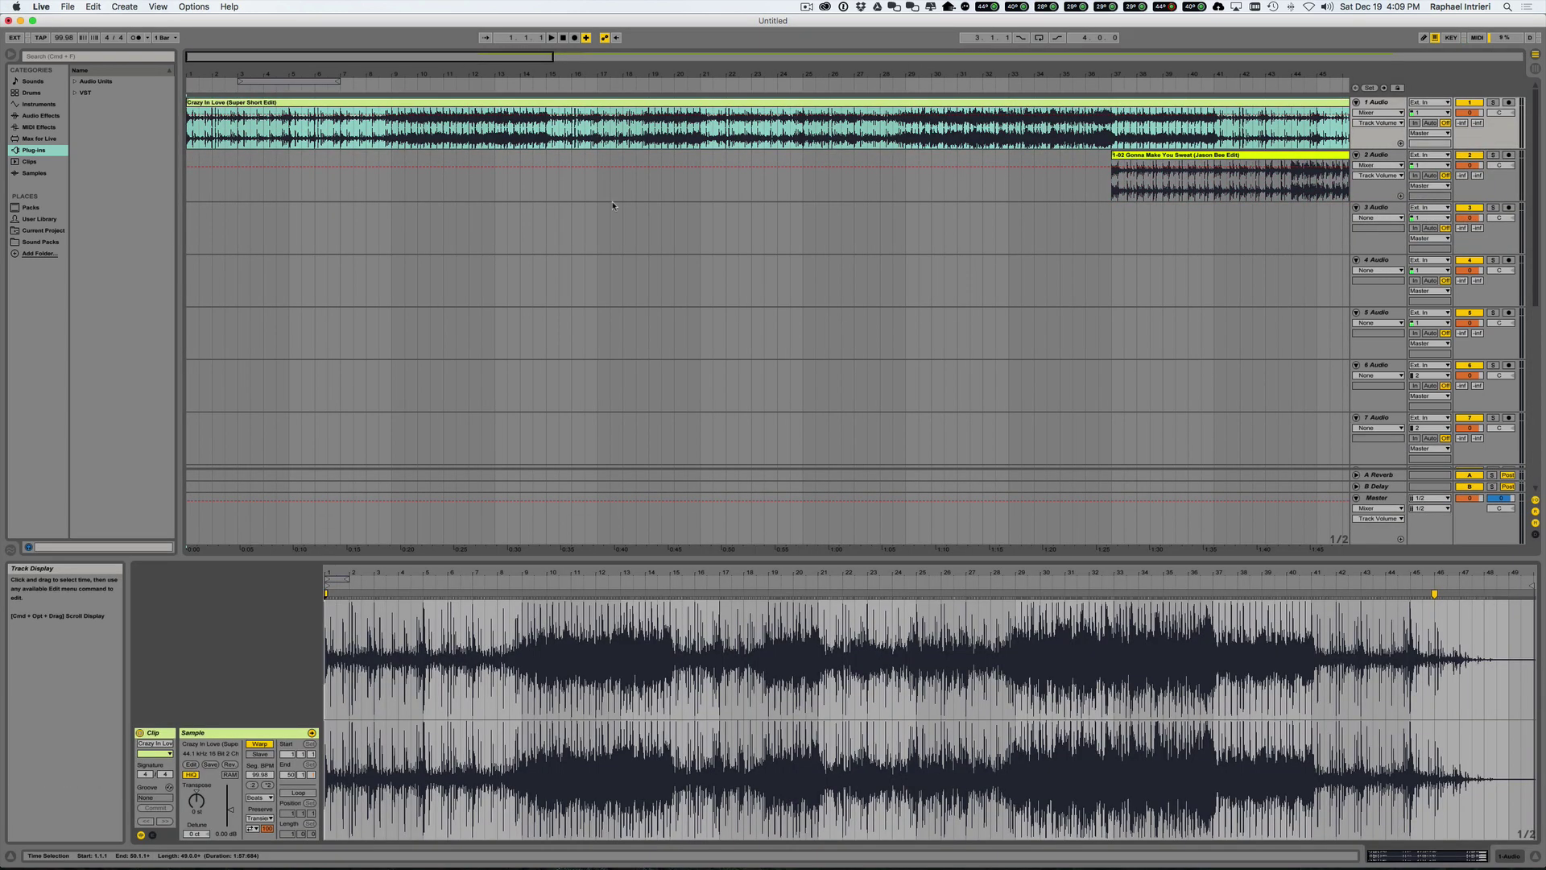
{"action": "left_click_drag", "start_coordinate": [322, 574], "coordinate": [761, 712]}
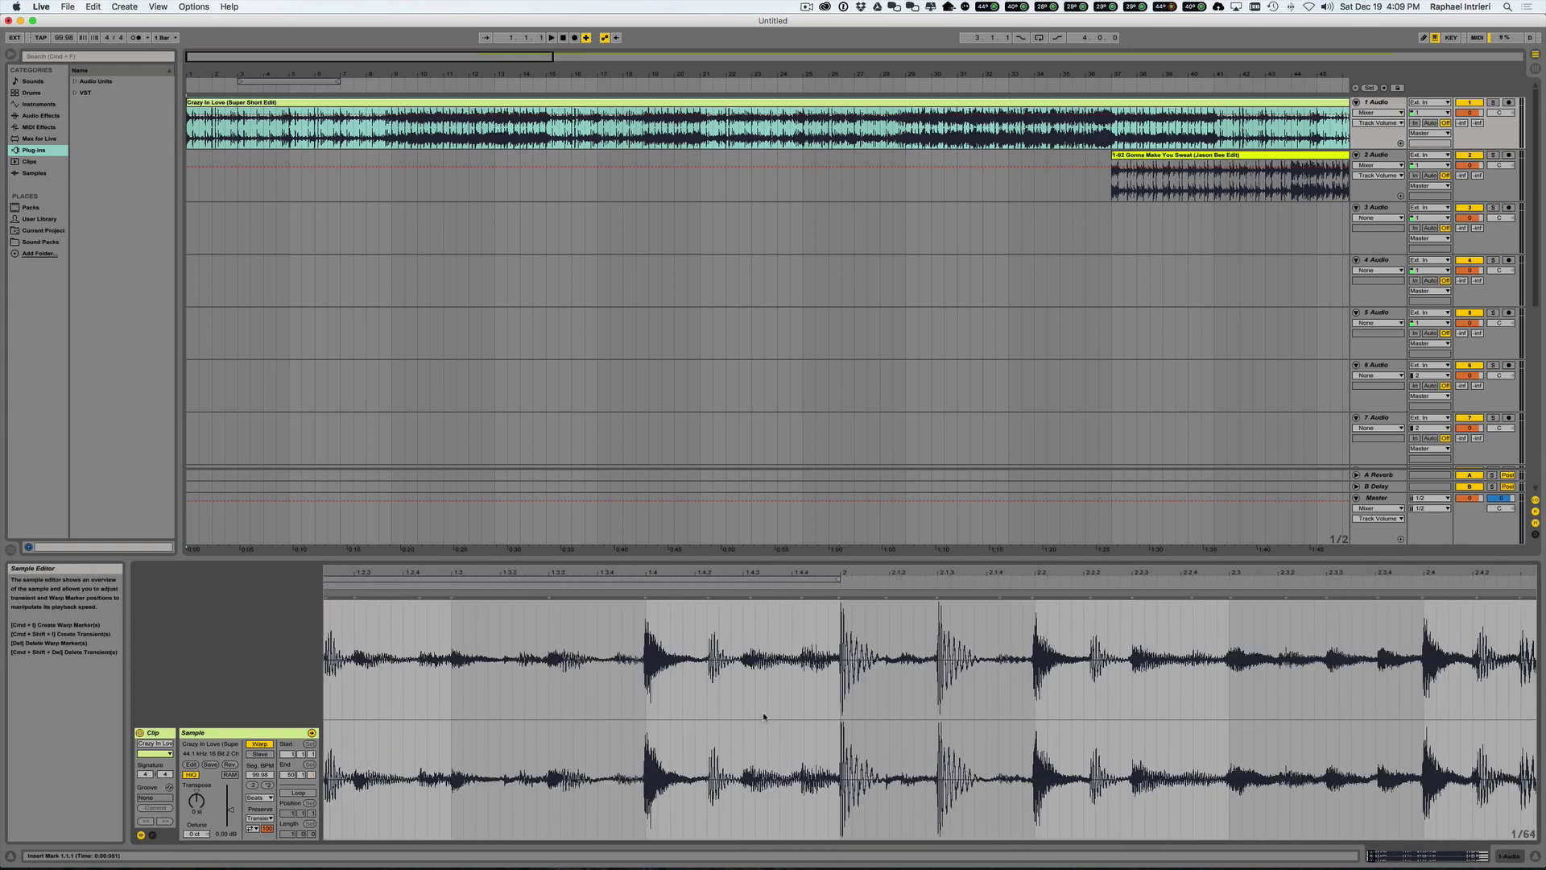
{"action": "scroll", "coordinate": [762, 712], "scroll_direction": "right", "scroll_amount": 15}
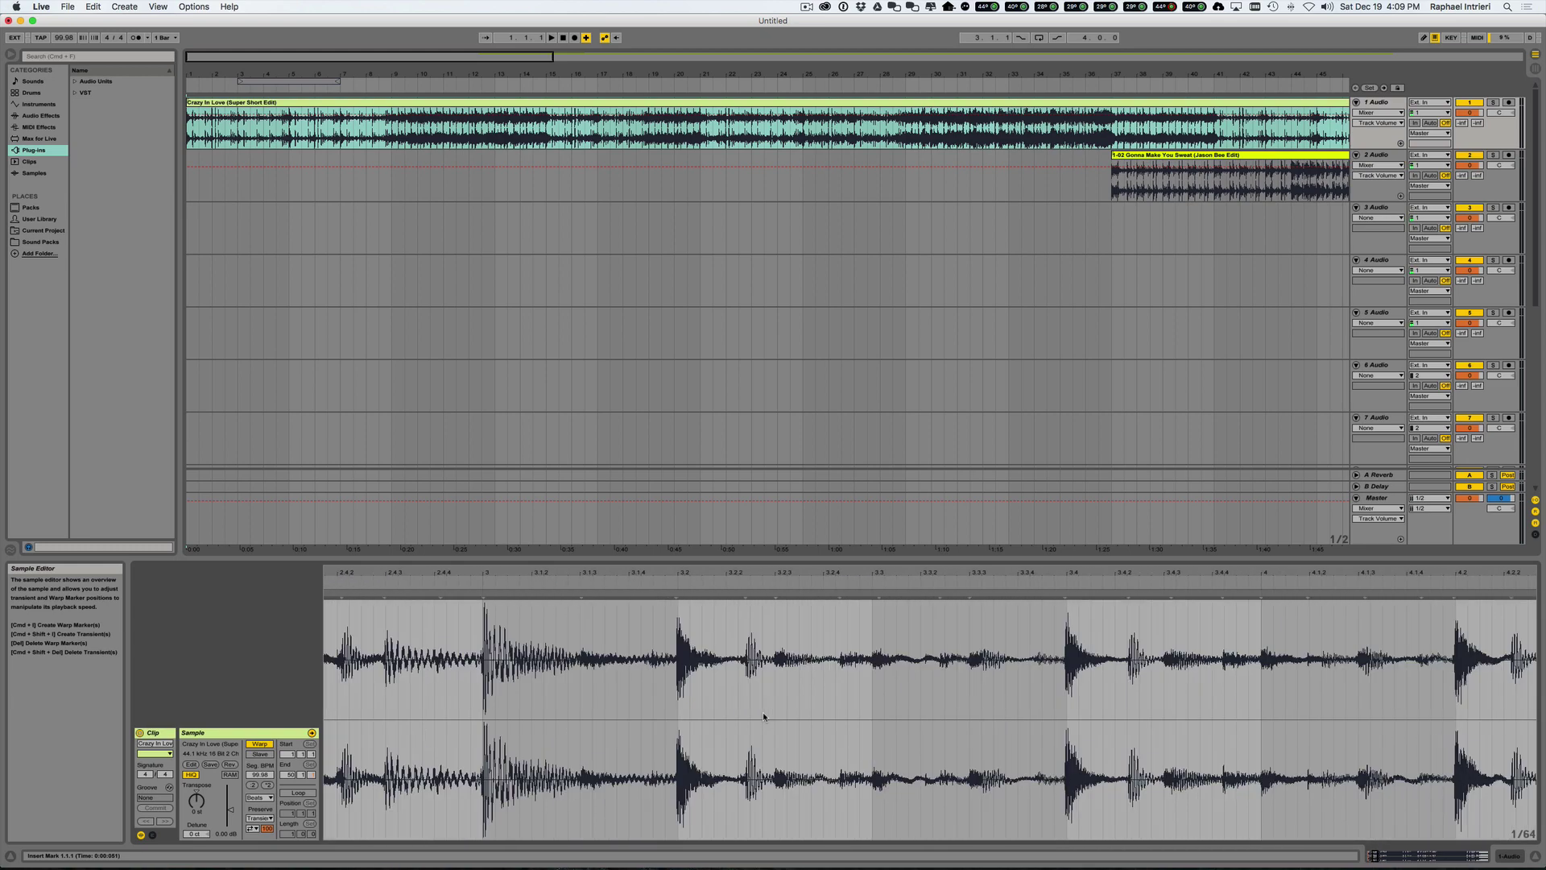
{"action": "scroll", "coordinate": [762, 712], "scroll_direction": "right", "scroll_amount": 2}
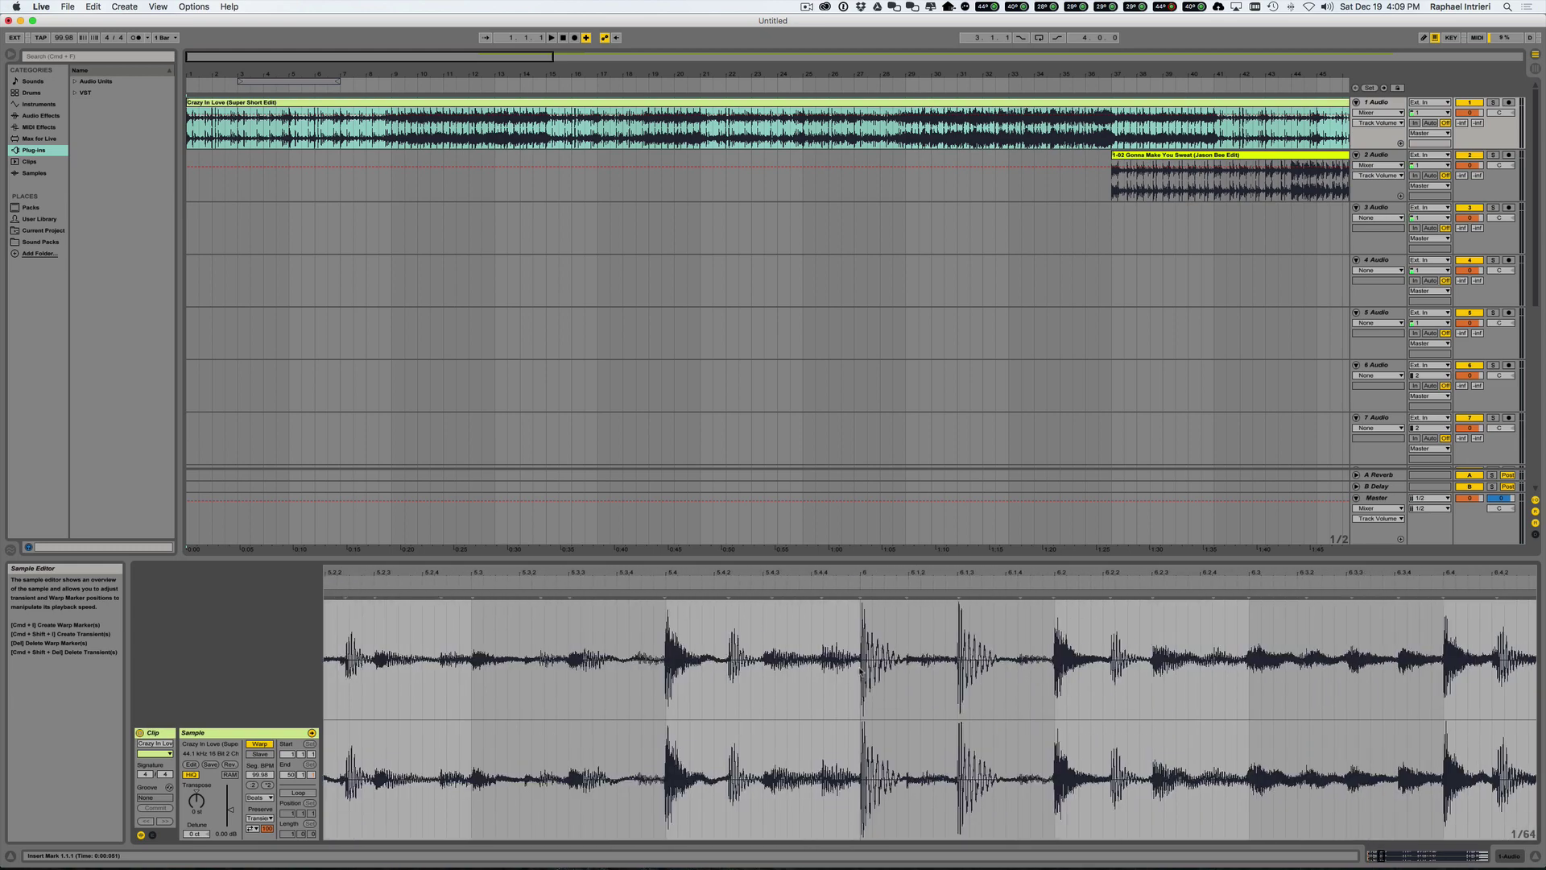
{"action": "left_click", "coordinate": [860, 591]}
Step: Drag a warp marker so the beat near bar 30 lines up exactly with the grid
{"action": "scroll", "coordinate": [910, 635], "scroll_direction": "right", "scroll_amount": 20}
{"action": "scroll", "coordinate": [910, 635], "scroll_direction": "right", "scroll_amount": 5}
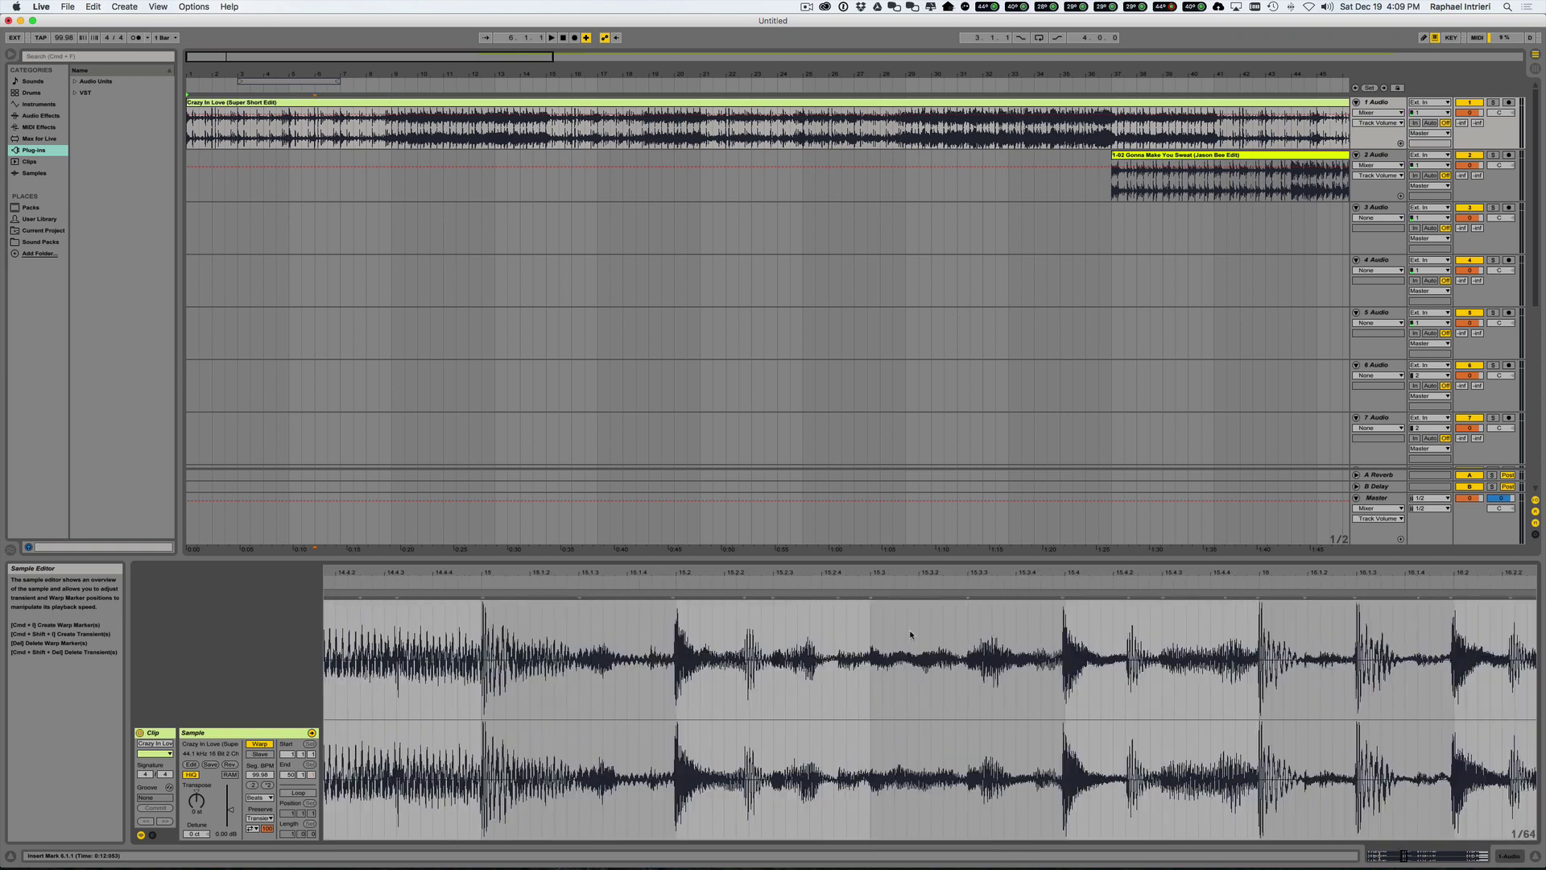
{"action": "scroll", "coordinate": [1174, 642], "scroll_direction": "right", "scroll_amount": 4}
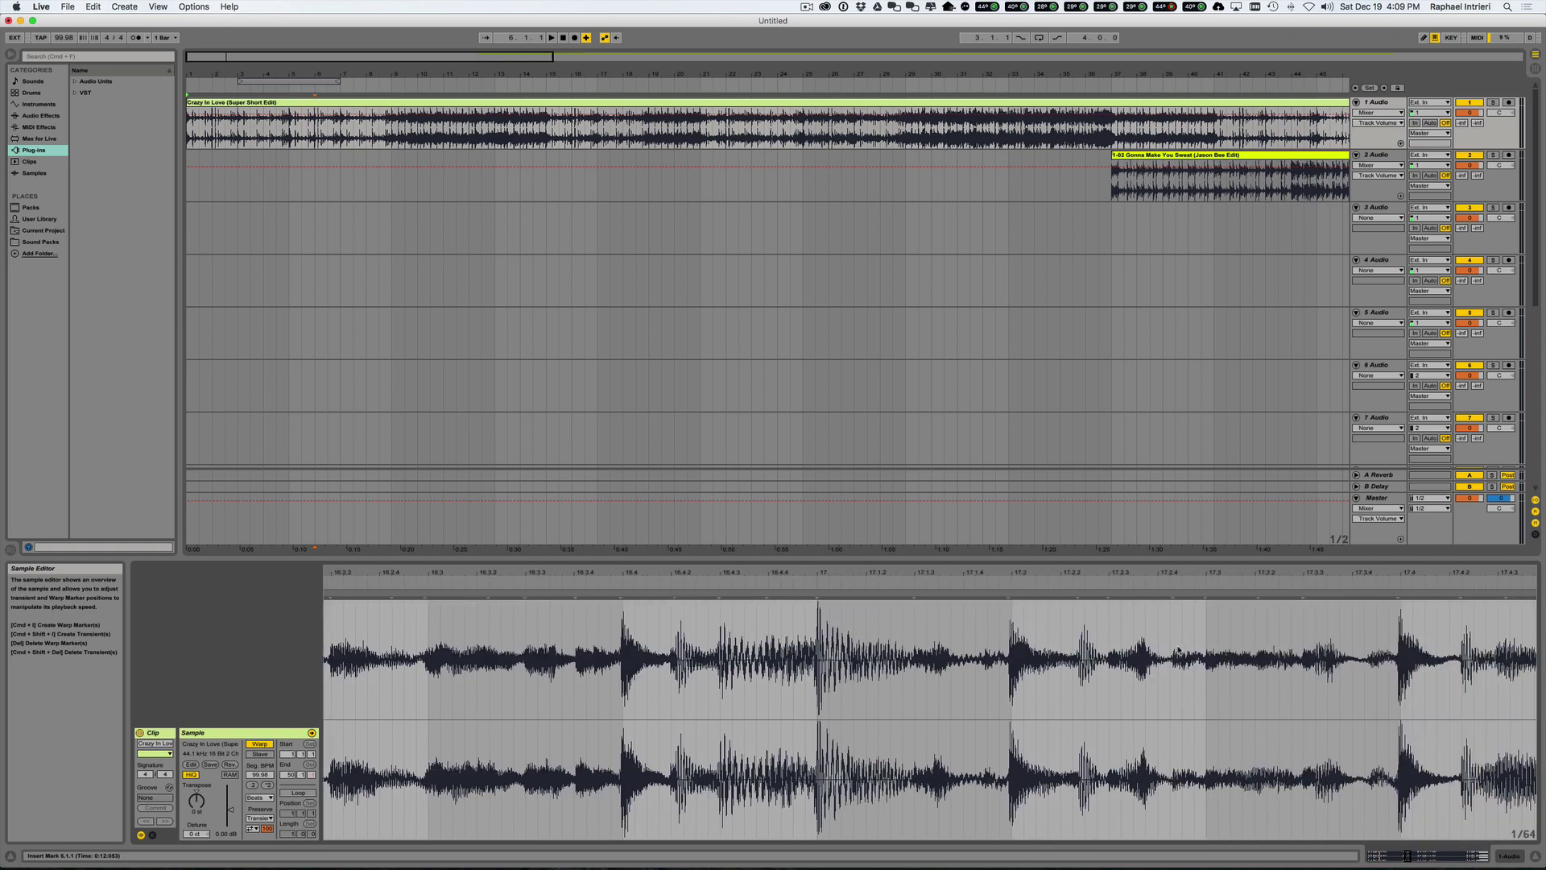
{"action": "left_click", "coordinate": [816, 589]}
{"action": "scroll", "coordinate": [1012, 652], "scroll_direction": "right", "scroll_amount": 20}
{"action": "scroll", "coordinate": [1011, 652], "scroll_direction": "right", "scroll_amount": 15}
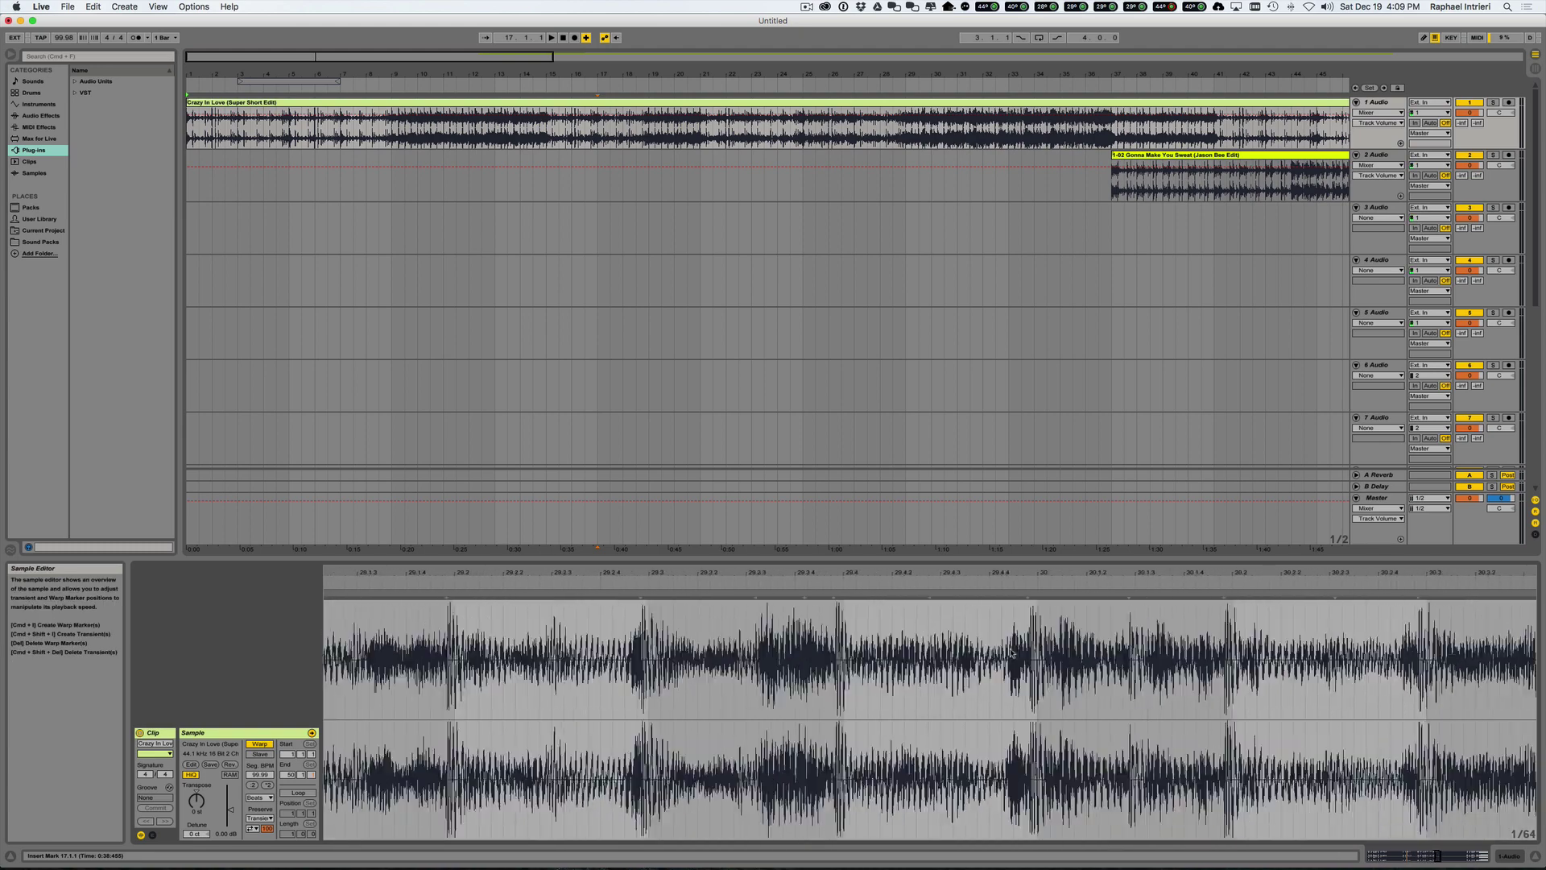
{"action": "scroll", "coordinate": [1063, 653], "scroll_direction": "right", "scroll_amount": 2}
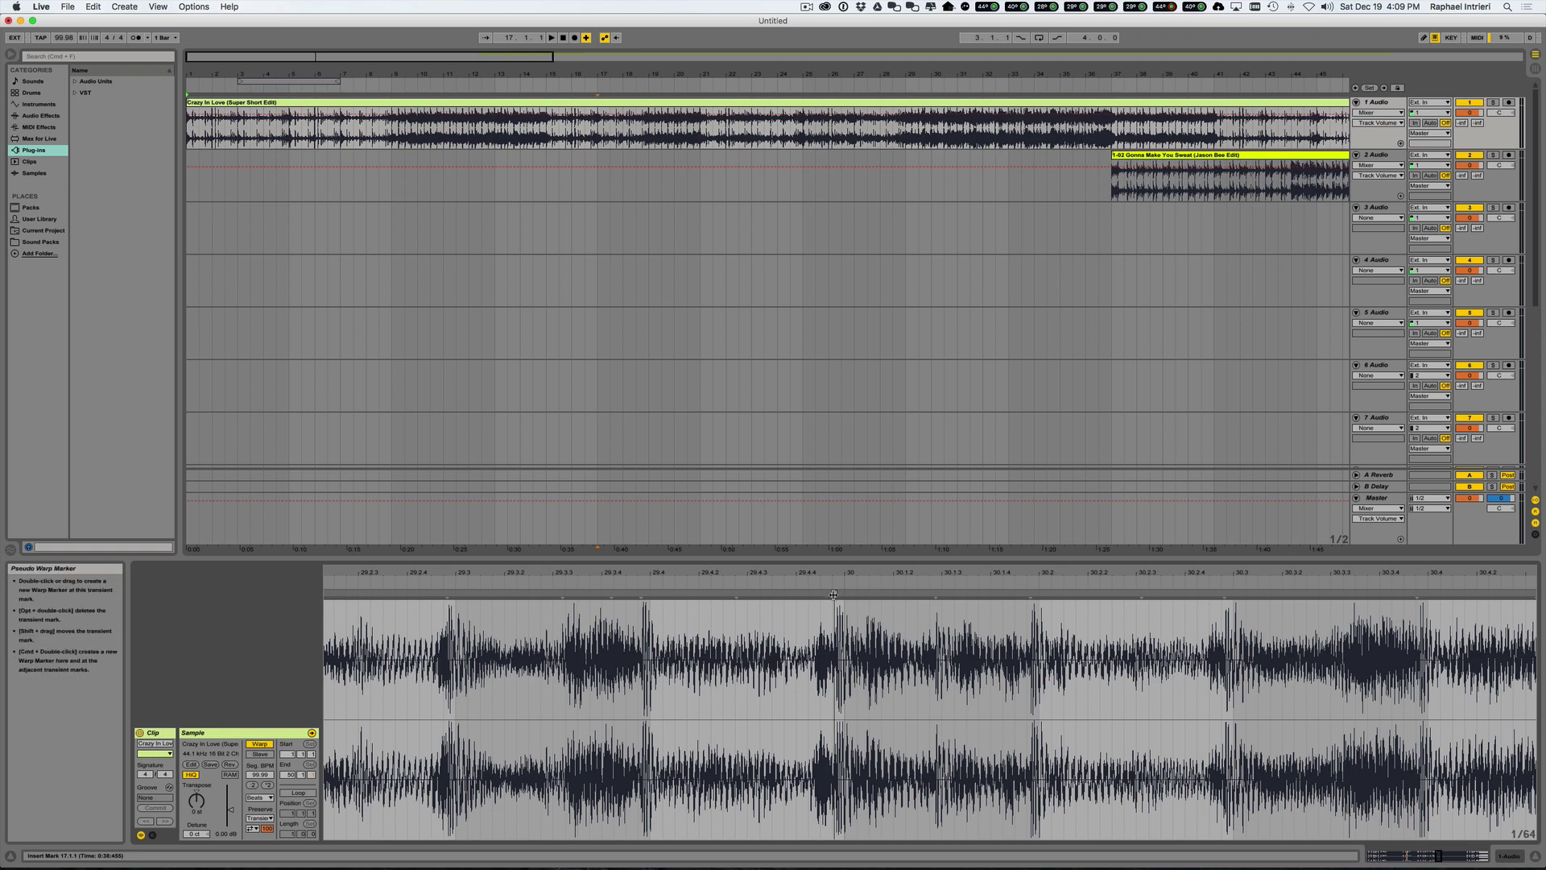
{"action": "left_click_drag", "start_coordinate": [834, 595], "coordinate": [843, 594]}
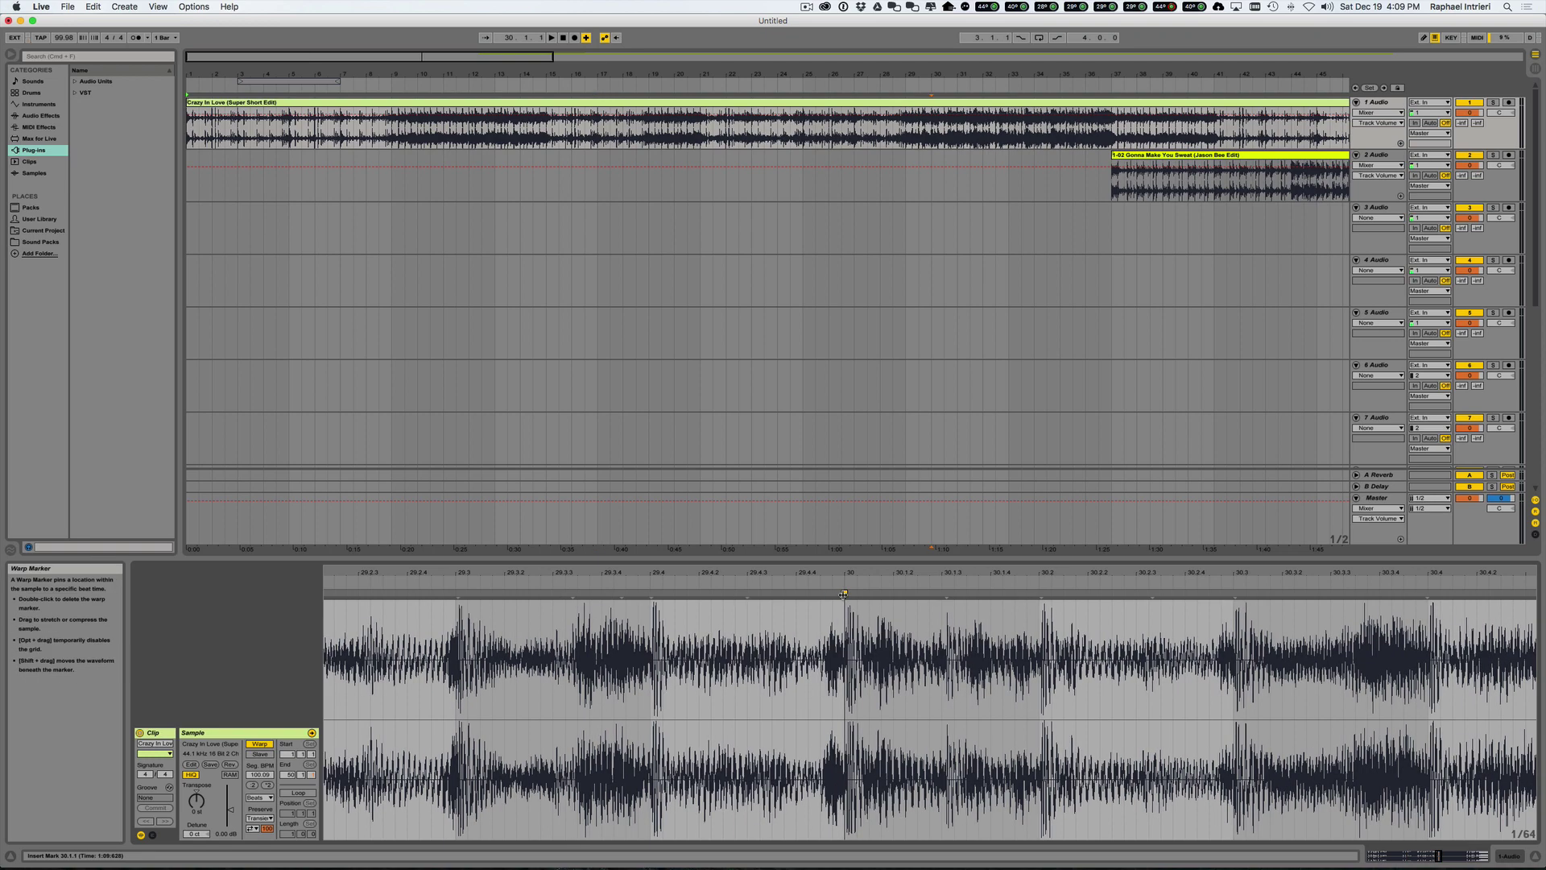
{"action": "scroll", "coordinate": [845, 595], "scroll_direction": "up", "scroll_amount": 5}
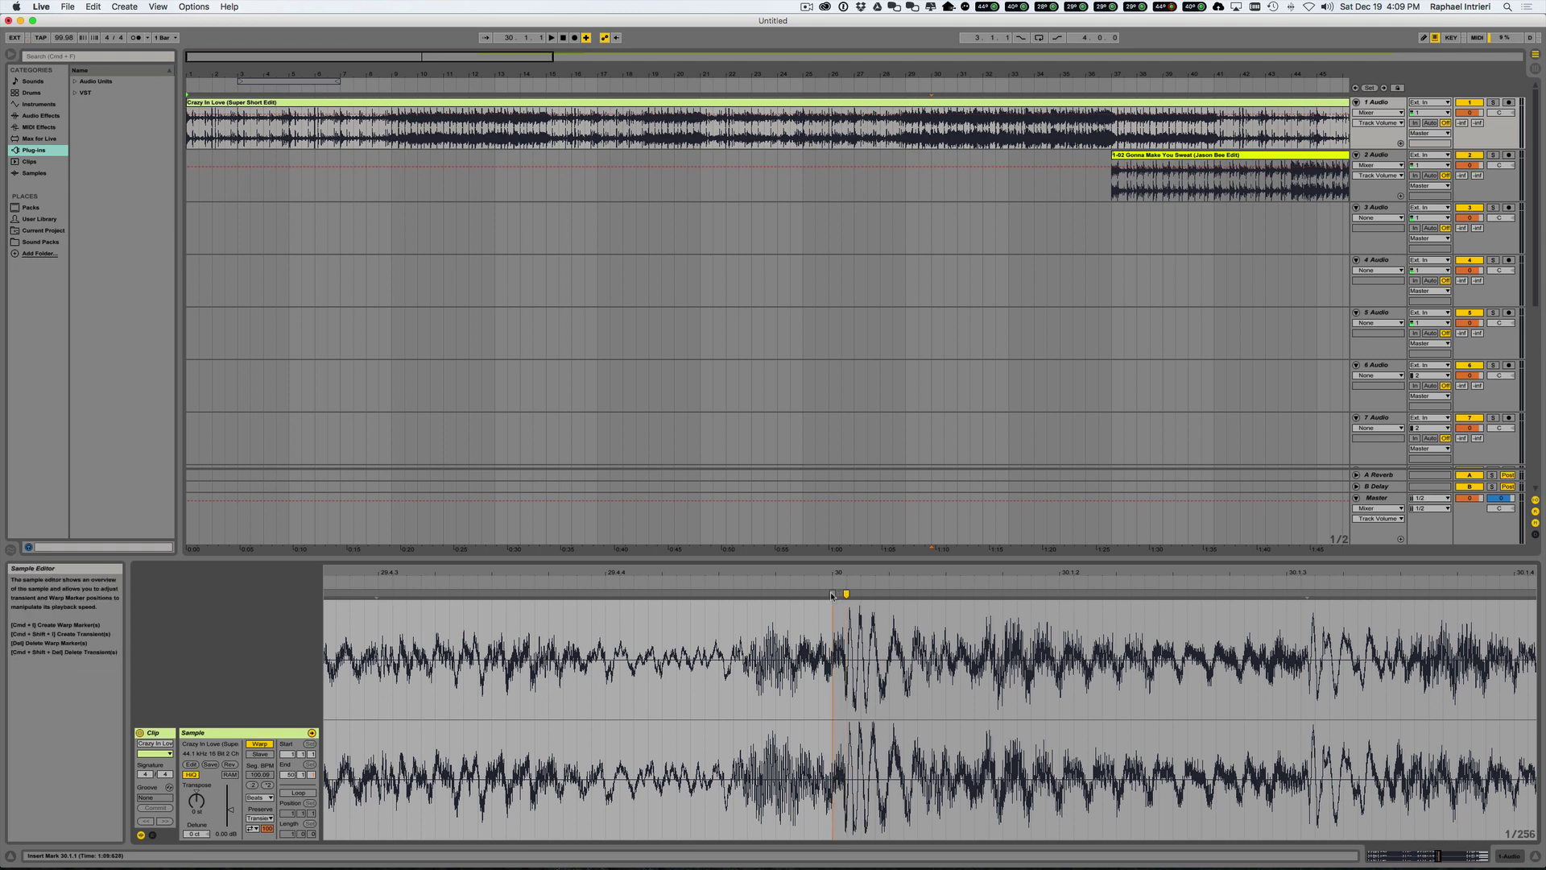
{"action": "left_click_drag", "start_coordinate": [847, 594], "coordinate": [840, 596]}
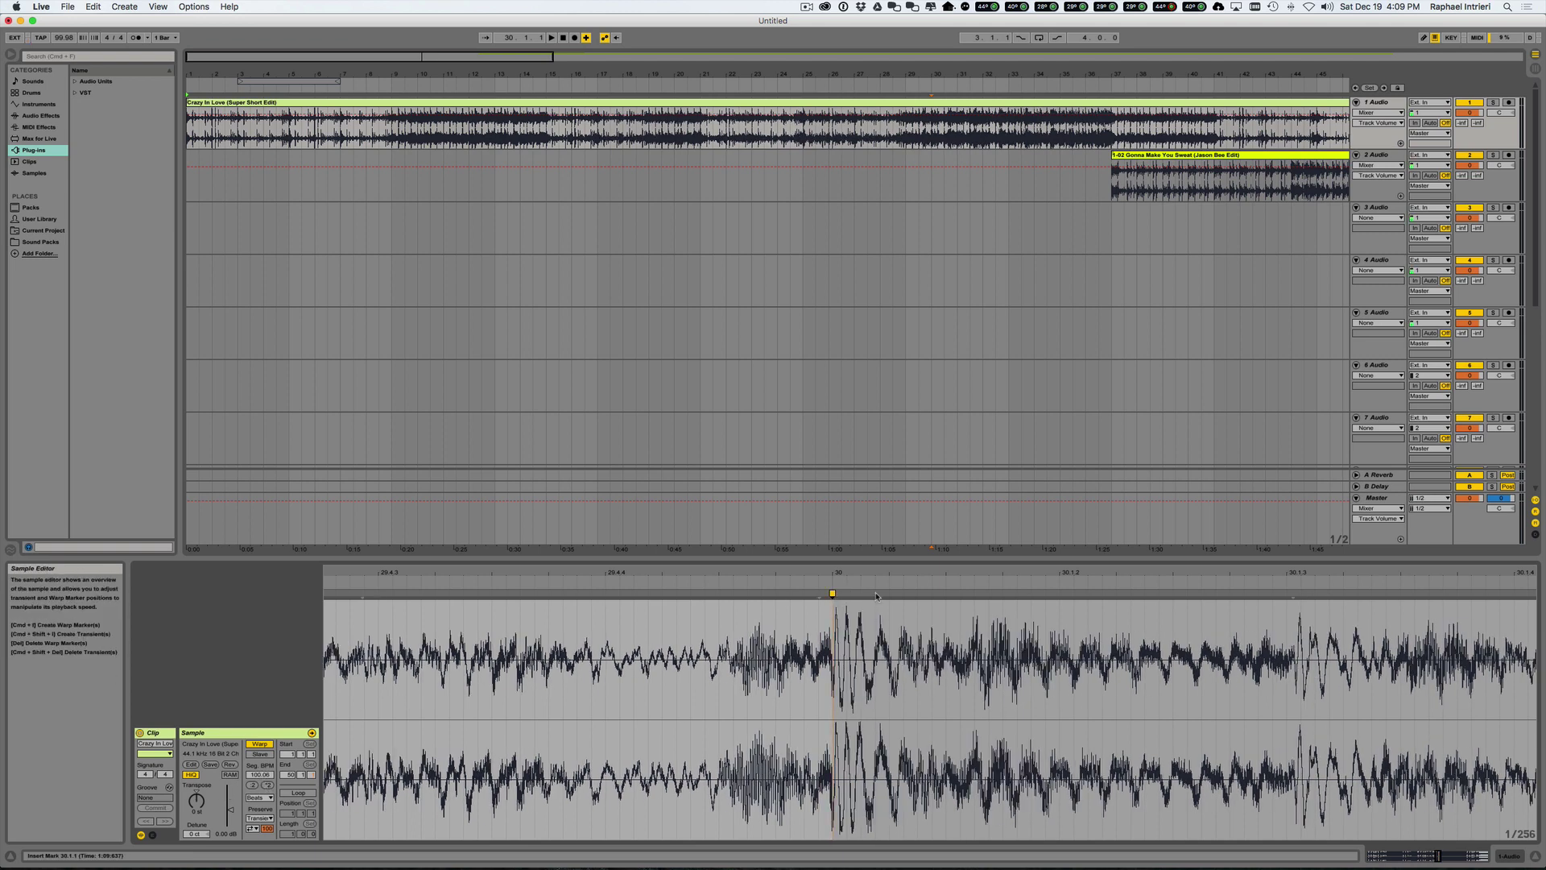
Step: Add a warp marker at bar 32 and save the warp settings with the sample
{"action": "left_click_drag", "start_coordinate": [876, 582], "coordinate": [877, 572]}
{"action": "scroll", "coordinate": [926, 660], "scroll_direction": "right", "scroll_amount": 15}
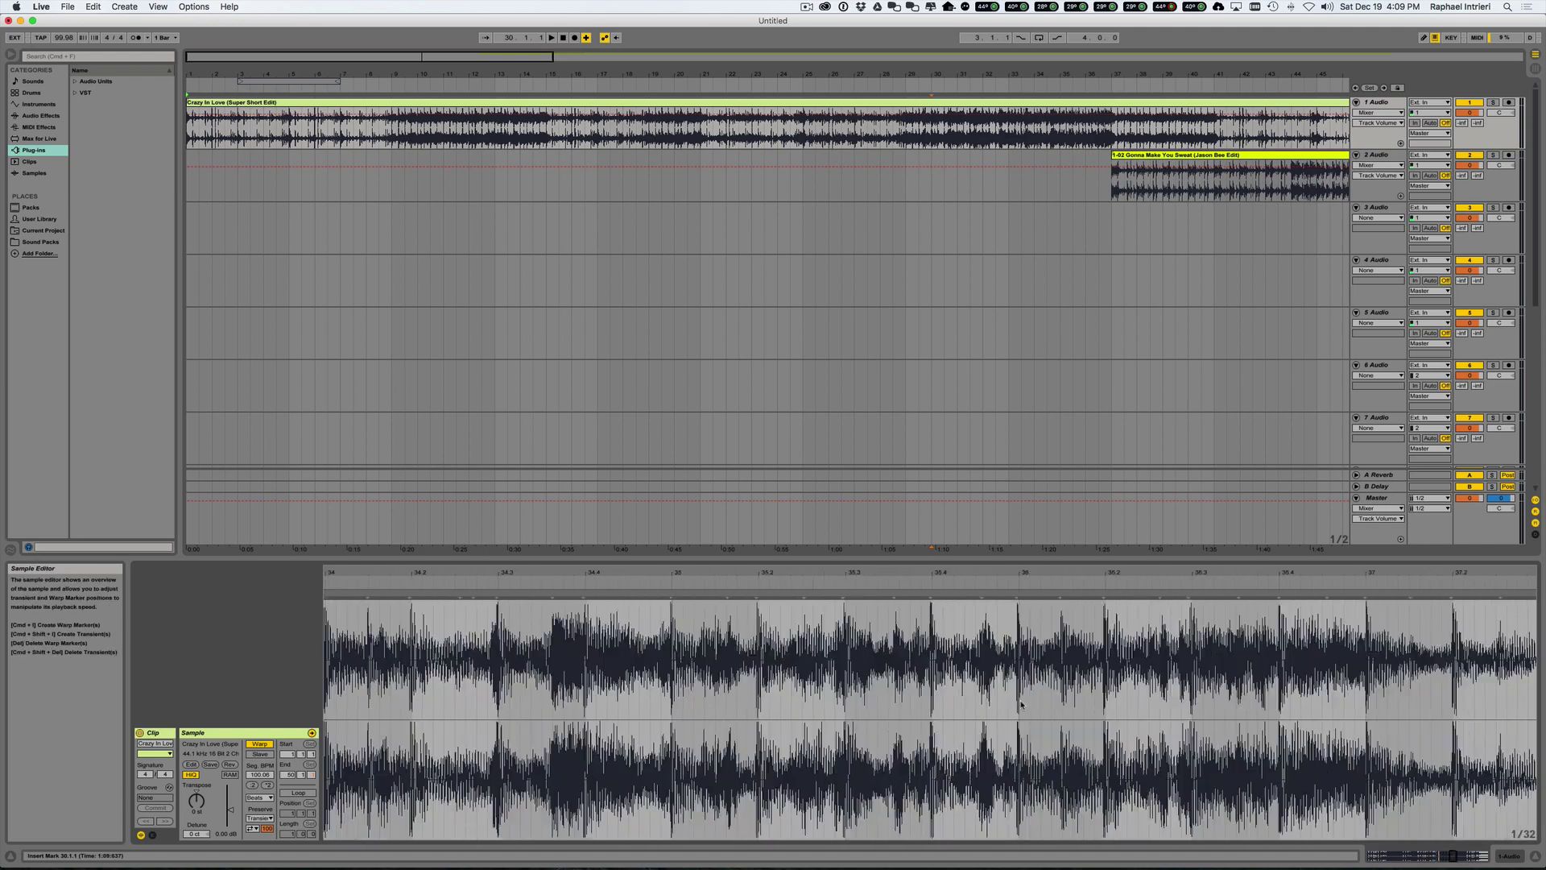
{"action": "scroll", "coordinate": [669, 640], "scroll_direction": "left", "scroll_amount": 7}
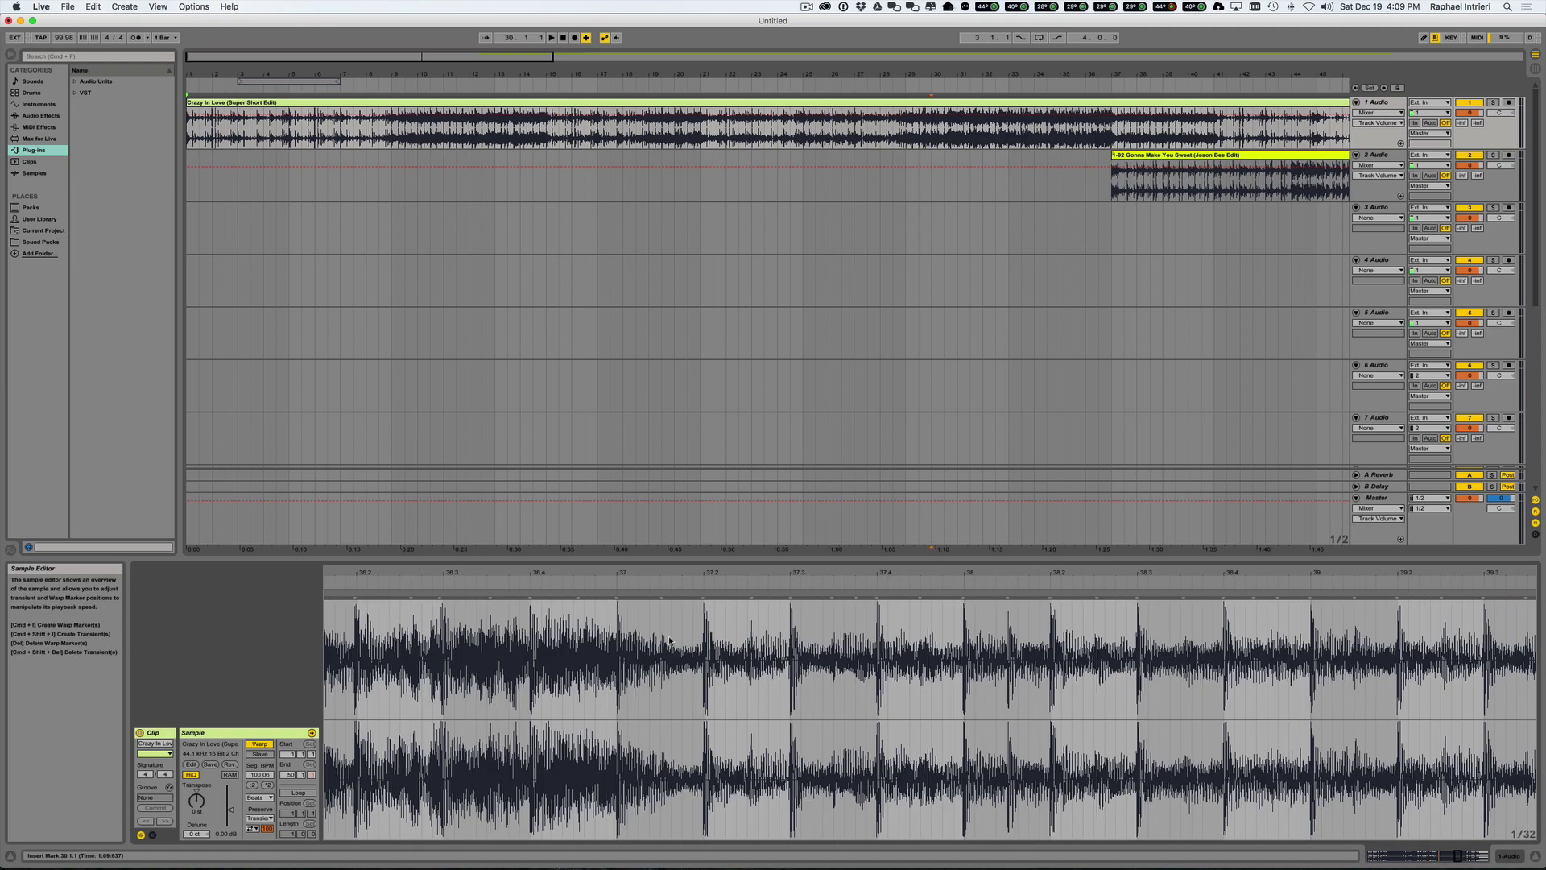
{"action": "left_click", "coordinate": [614, 590]}
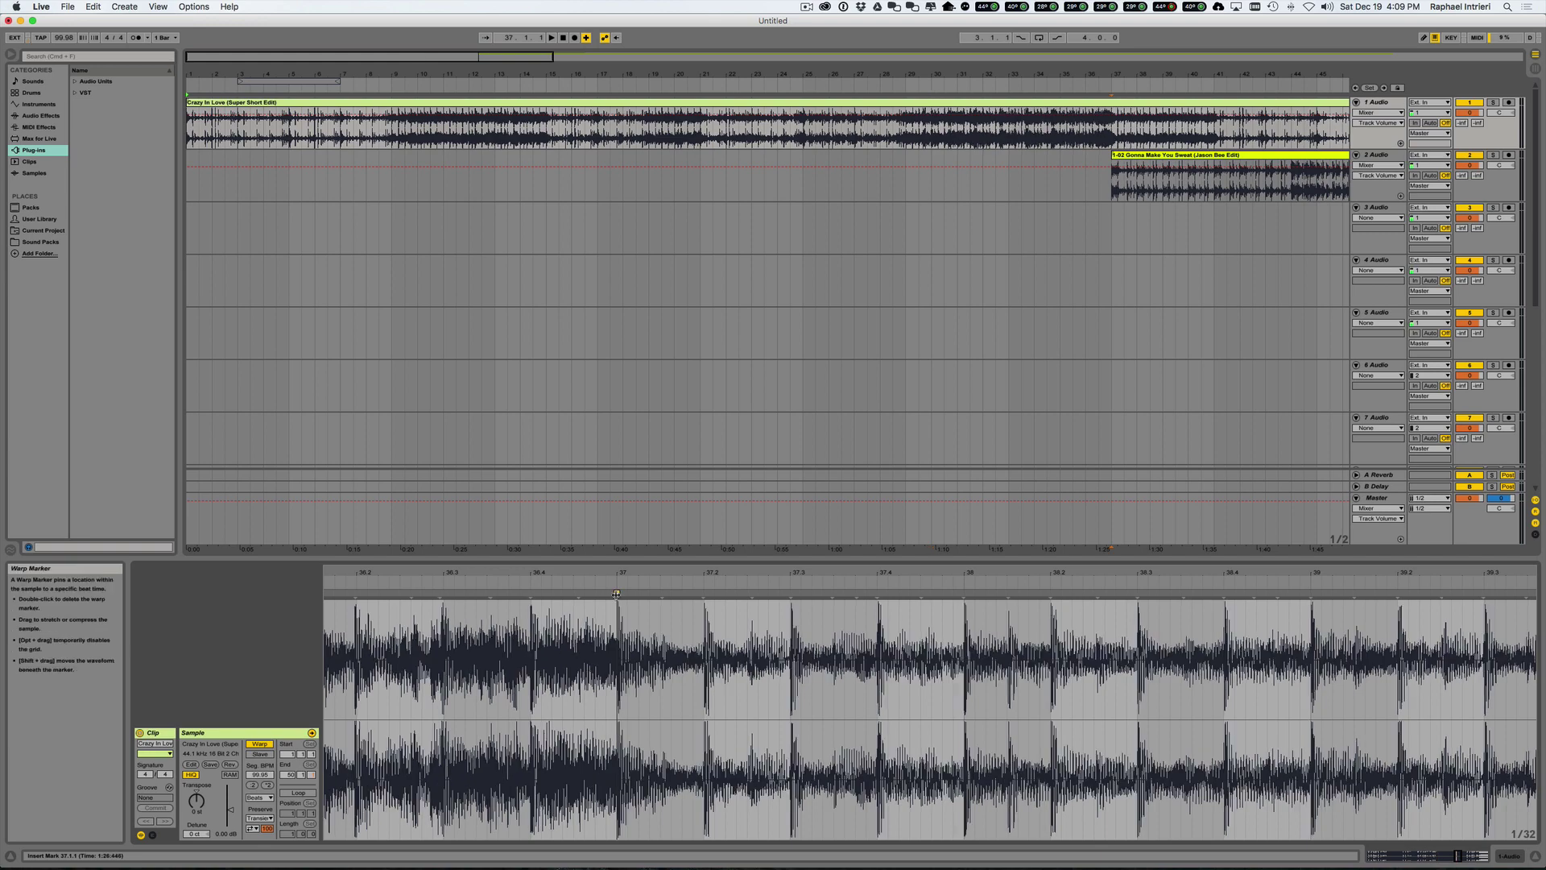
{"action": "scroll", "coordinate": [621, 634], "scroll_direction": "left", "scroll_amount": 5}
{"action": "double_click", "coordinate": [656, 595]}
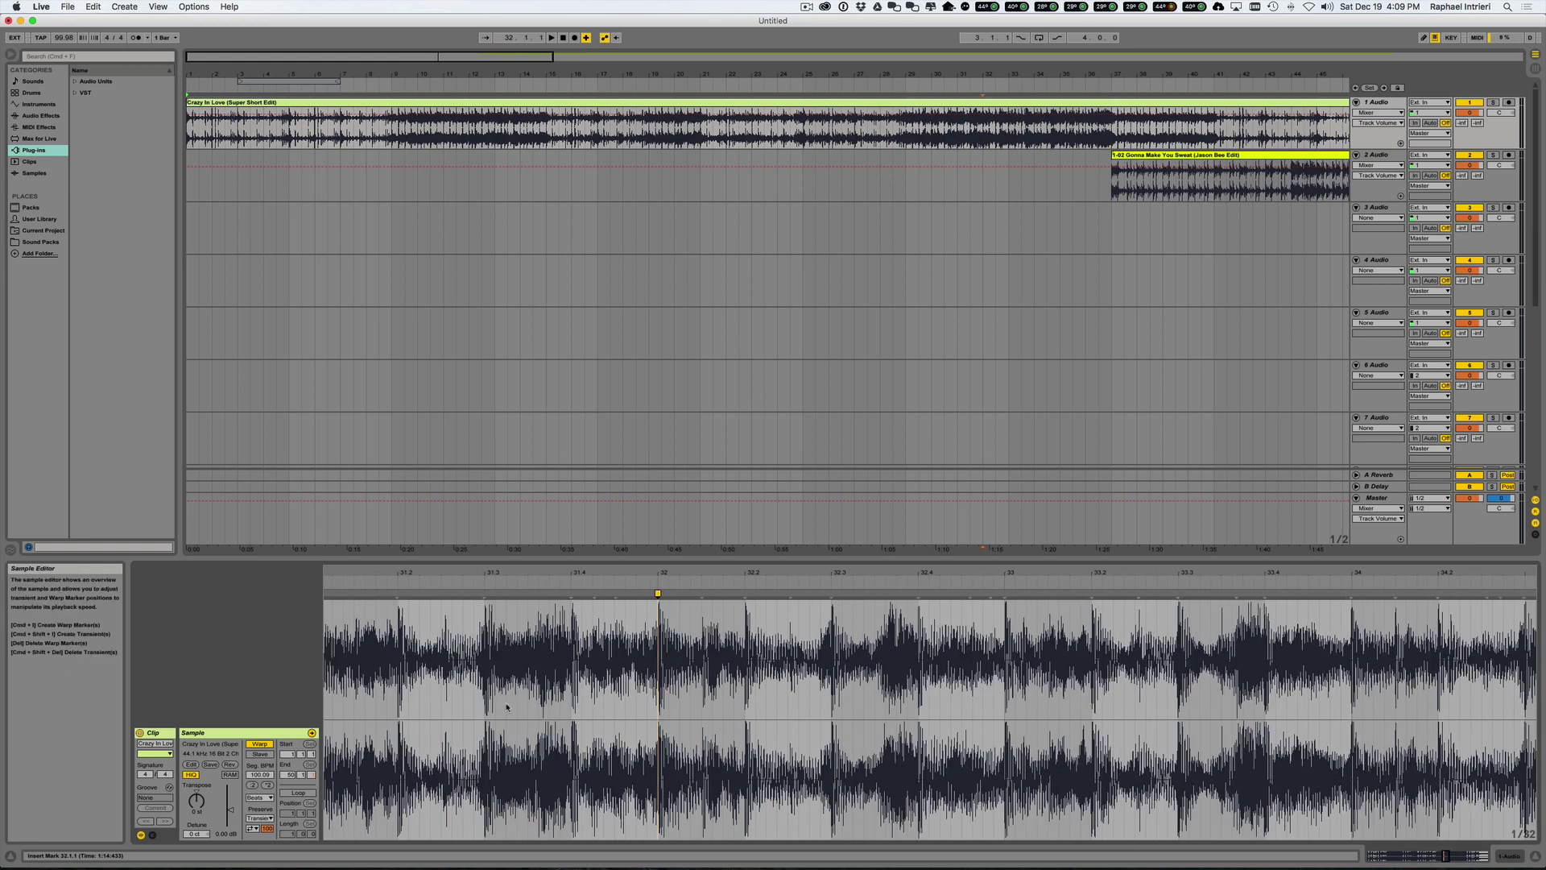
{"action": "left_click", "coordinate": [213, 767]}
Step: Check the Crazy In Love .mp3.asd file's 4:09 PM modified time in Finder, then return to Live
{"action": "key", "text": "super+Tab"}
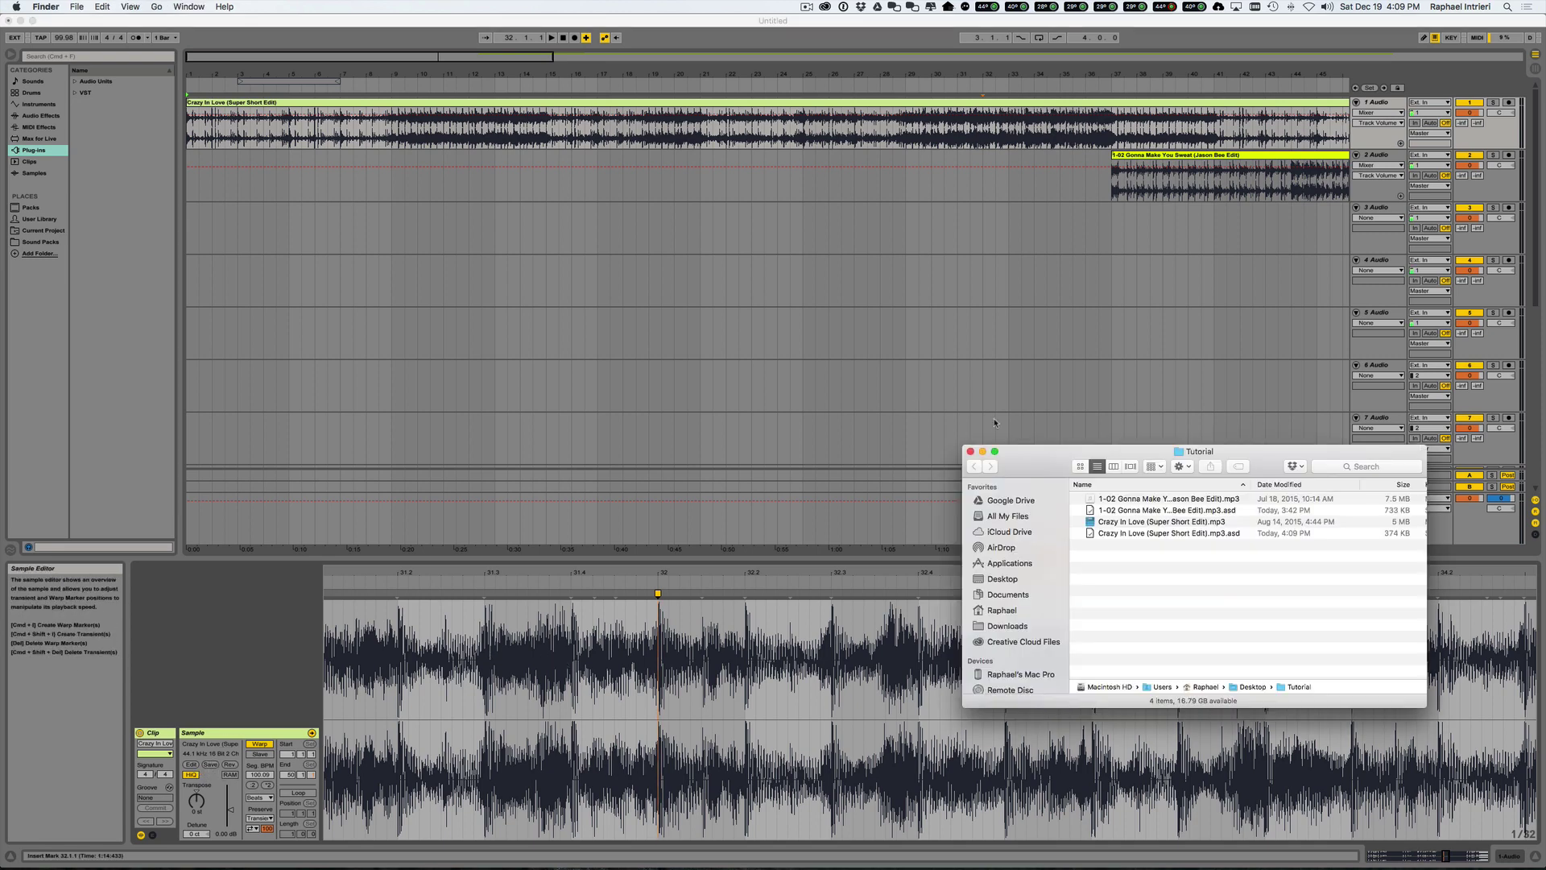
{"action": "left_click", "coordinate": [1145, 533]}
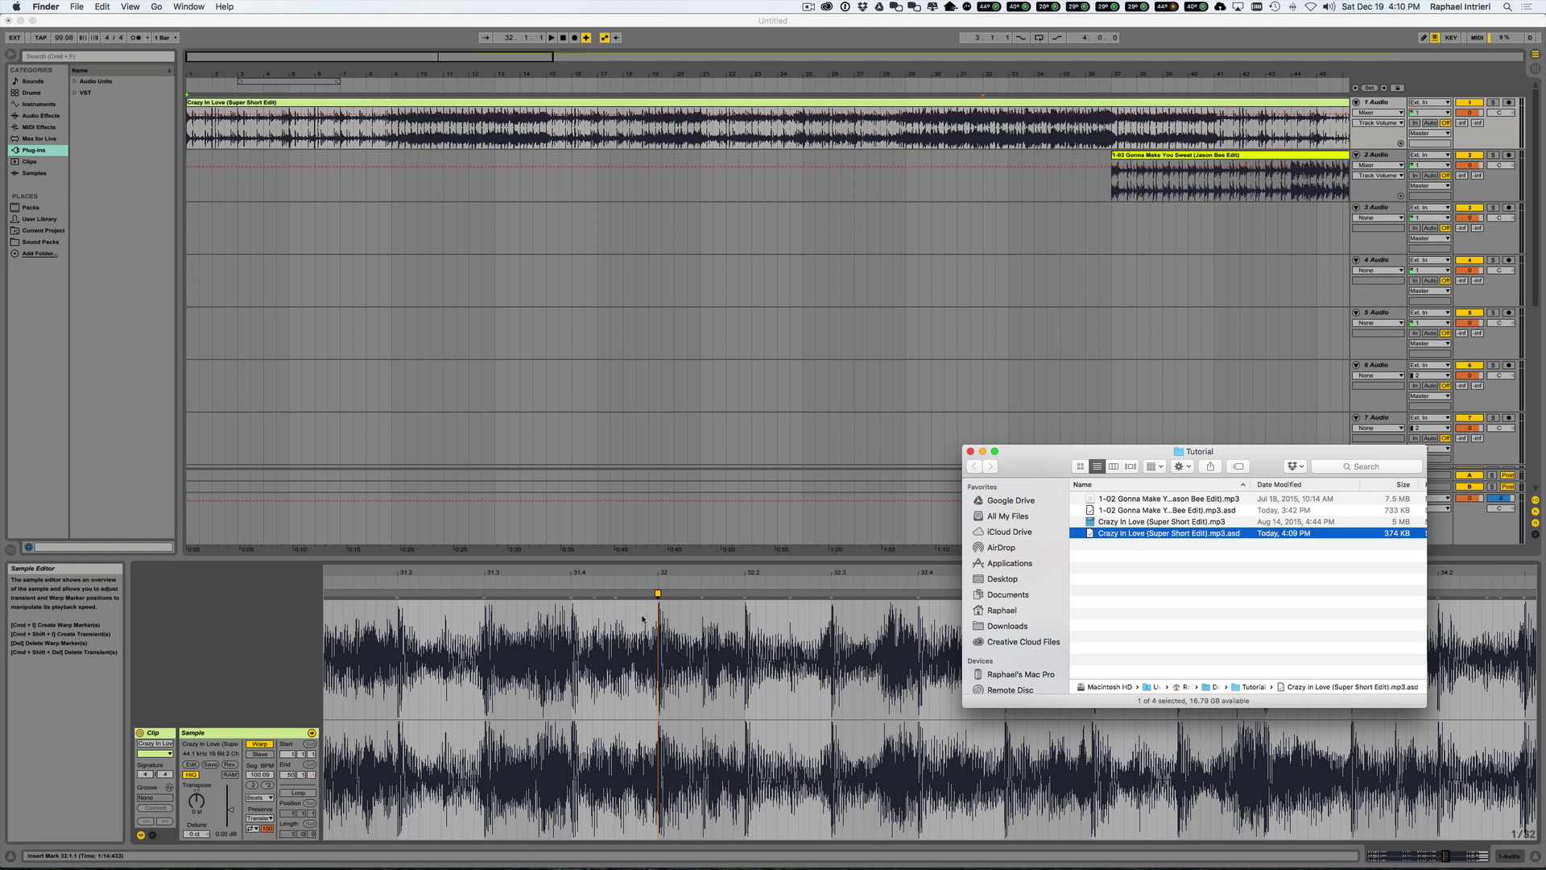
{"action": "key", "text": "super+Tab"}
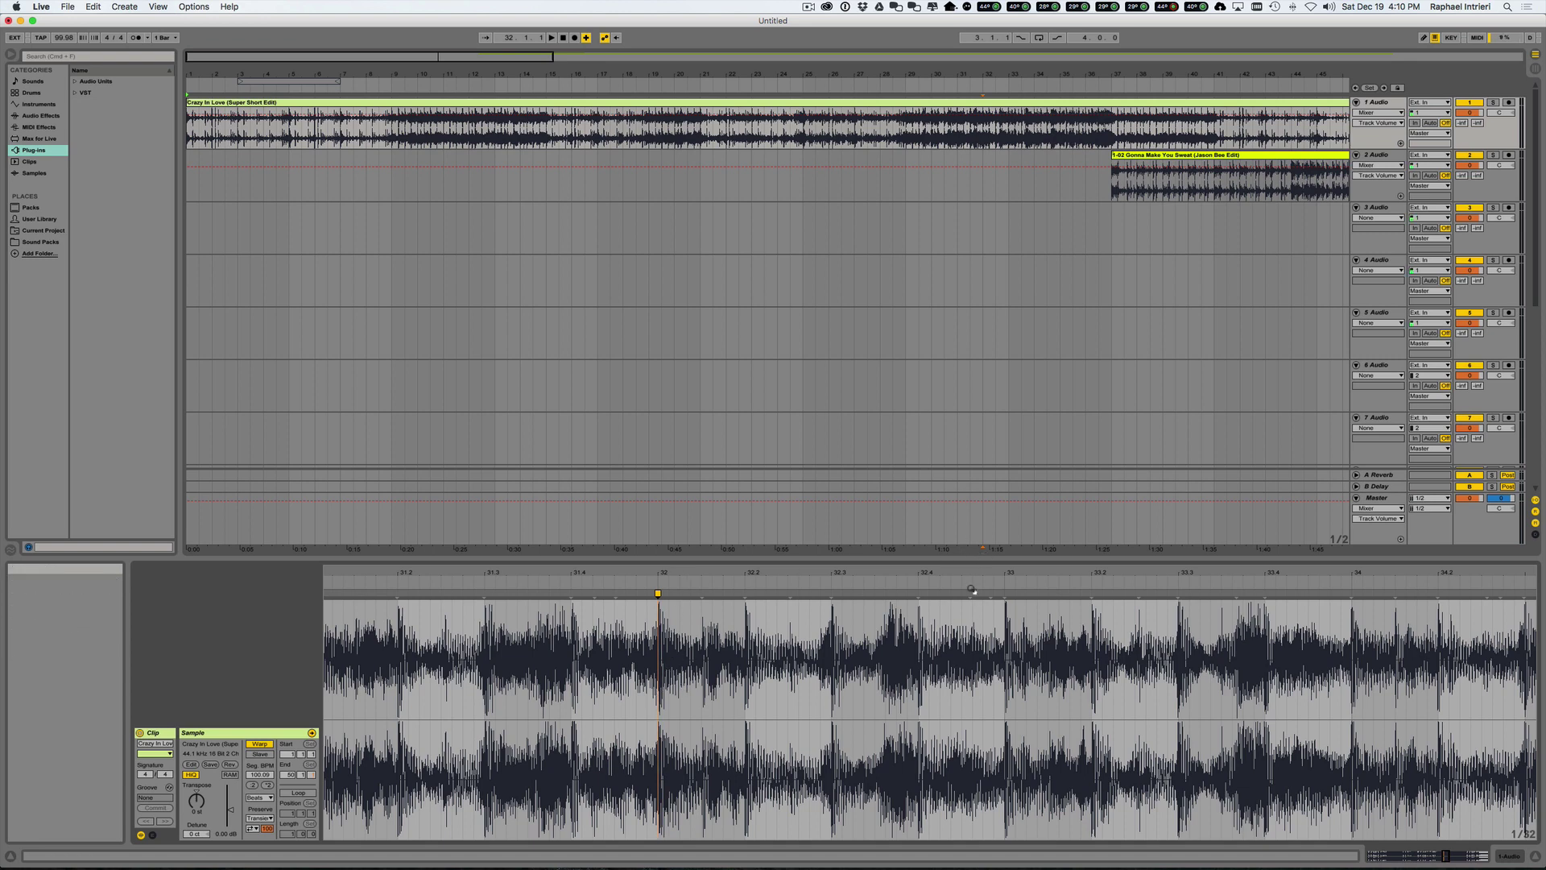
{"action": "scroll", "coordinate": [1003, 409], "scroll_direction": "right", "scroll_amount": 10}
Step: Select the Gonna Make You Sweat clip's time range and show Song Tempo on the Master lane
{"action": "left_click", "coordinate": [773, 155]}
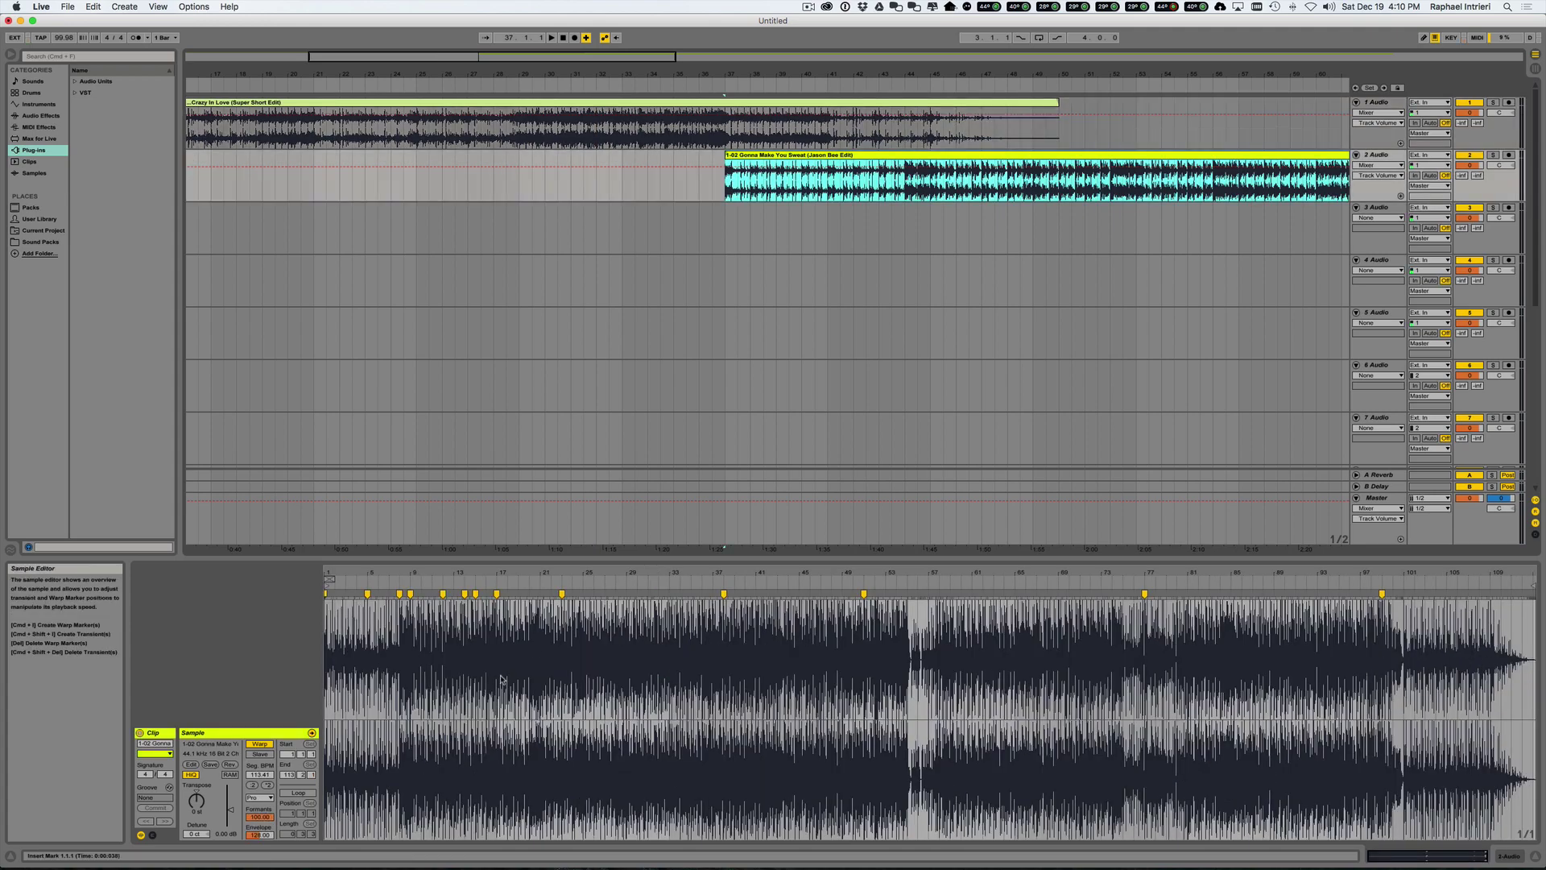
{"action": "left_click_drag", "start_coordinate": [407, 574], "coordinate": [588, 665]}
{"action": "scroll", "coordinate": [588, 665], "scroll_direction": "right", "scroll_amount": 15}
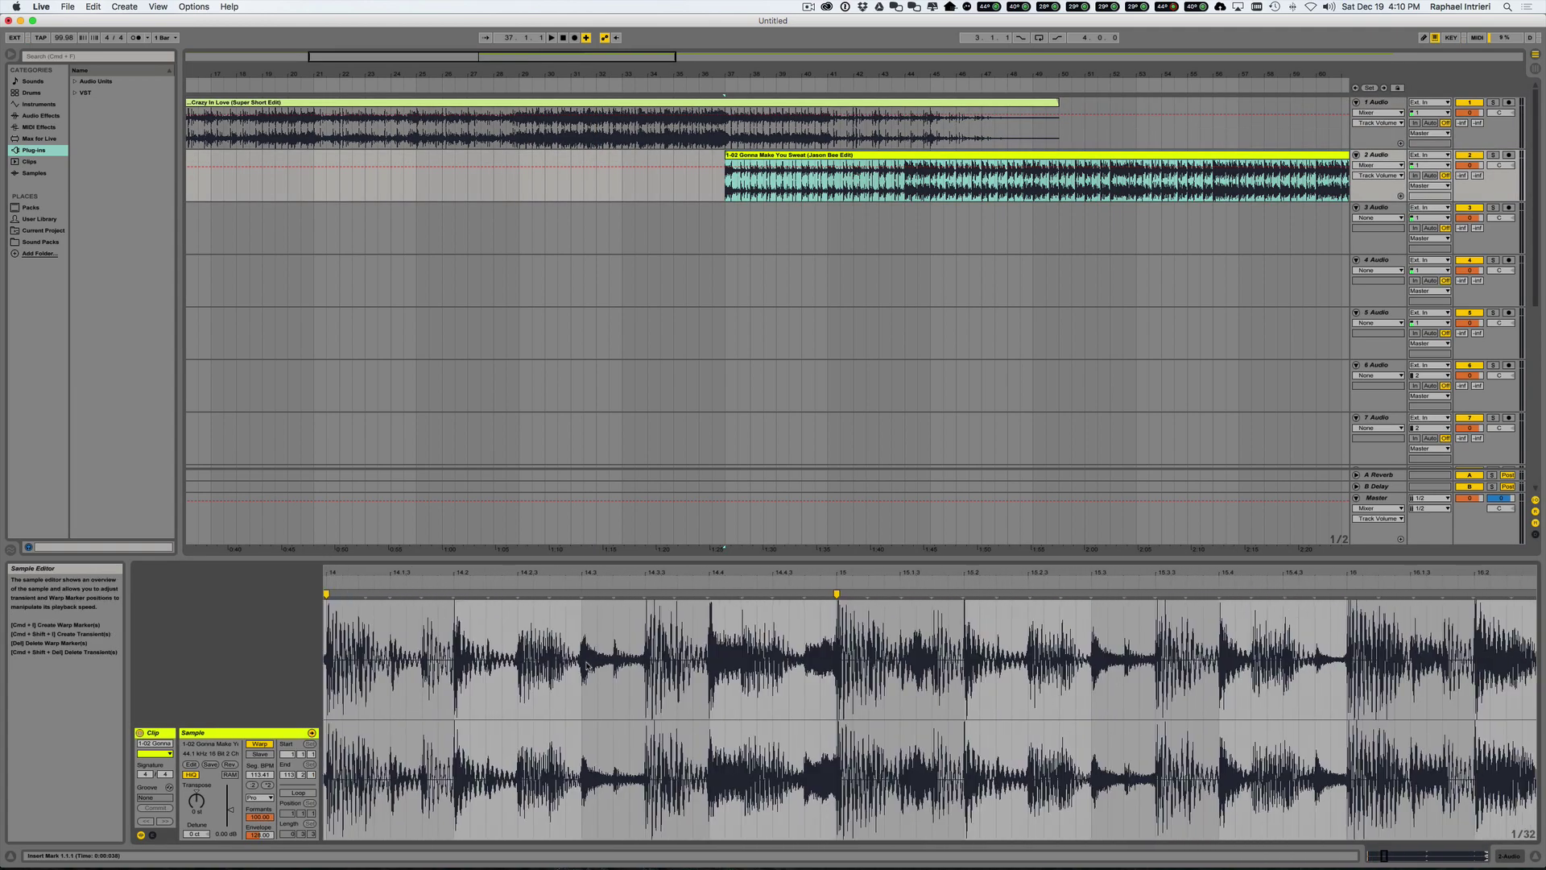
{"action": "scroll", "coordinate": [588, 665], "scroll_direction": "right", "scroll_amount": 10}
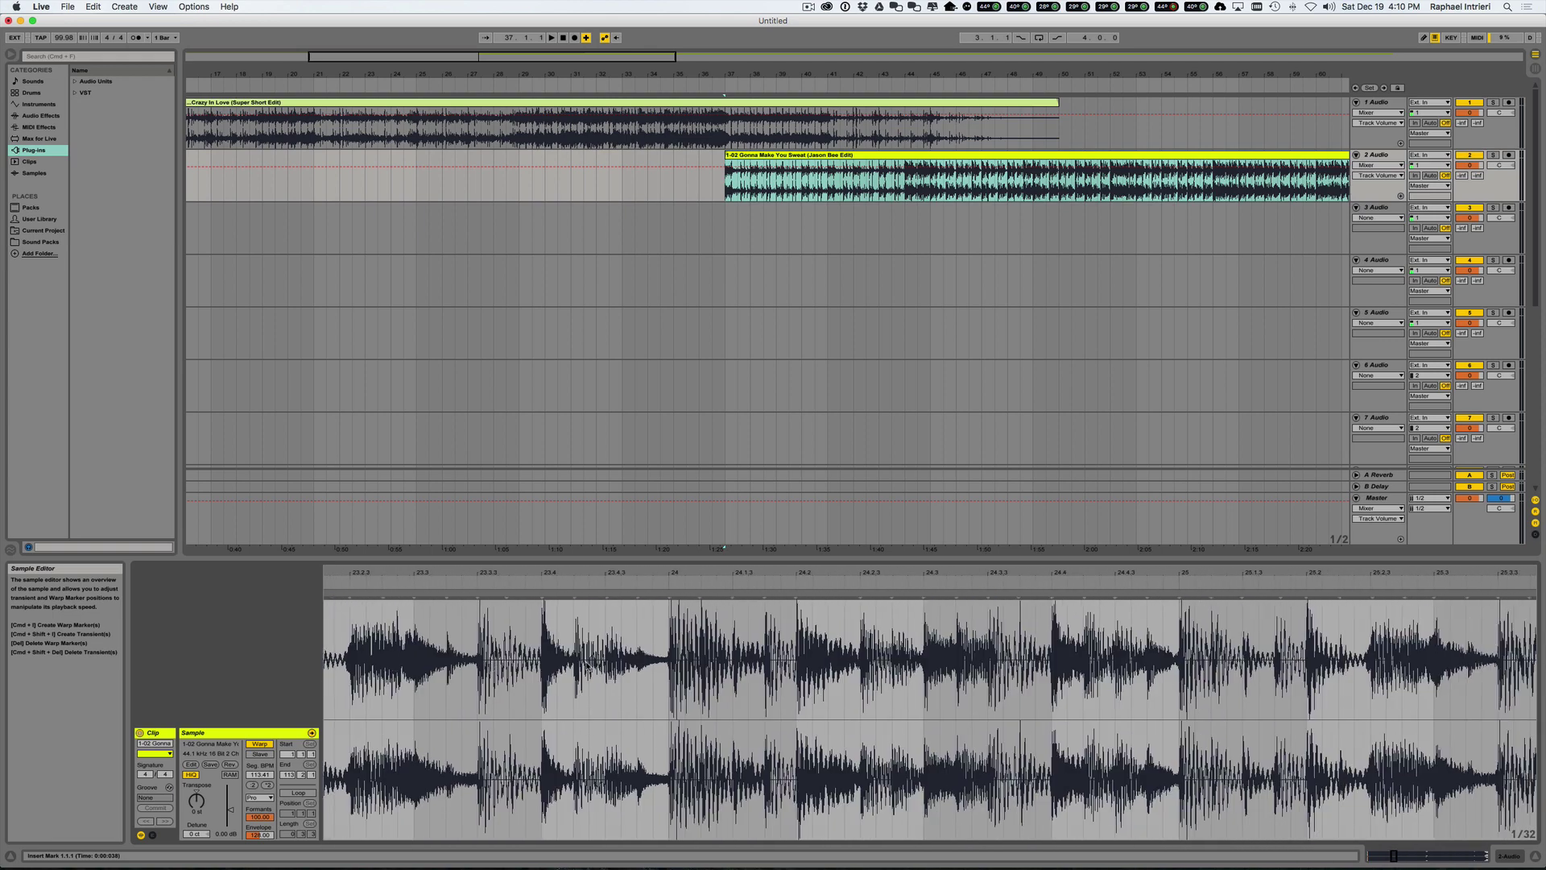
{"action": "left_click", "coordinate": [755, 199]}
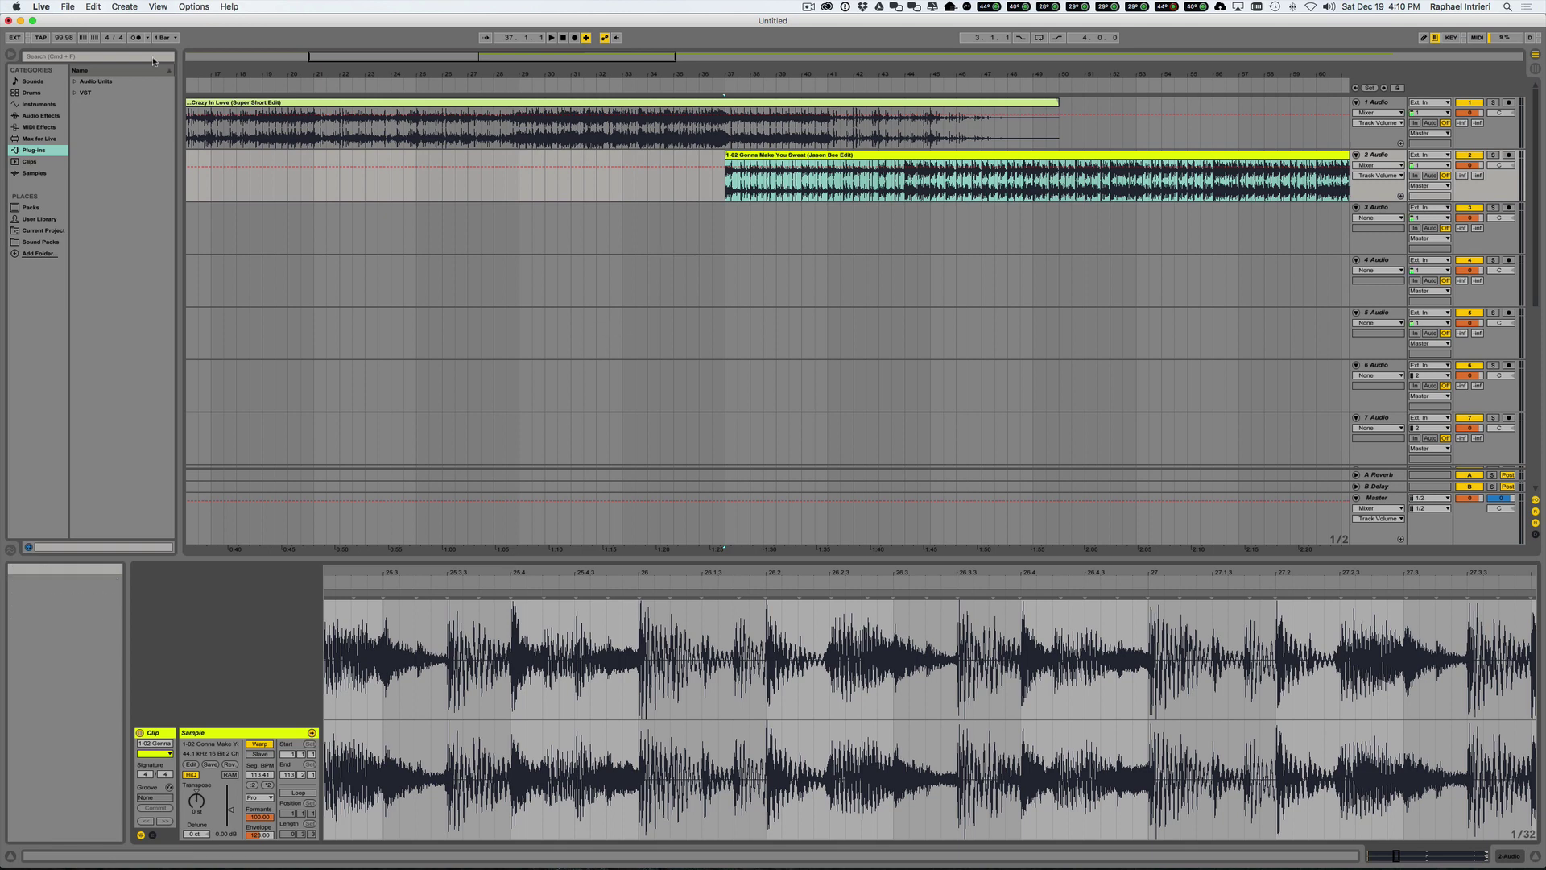
{"action": "left_click", "coordinate": [62, 41]}
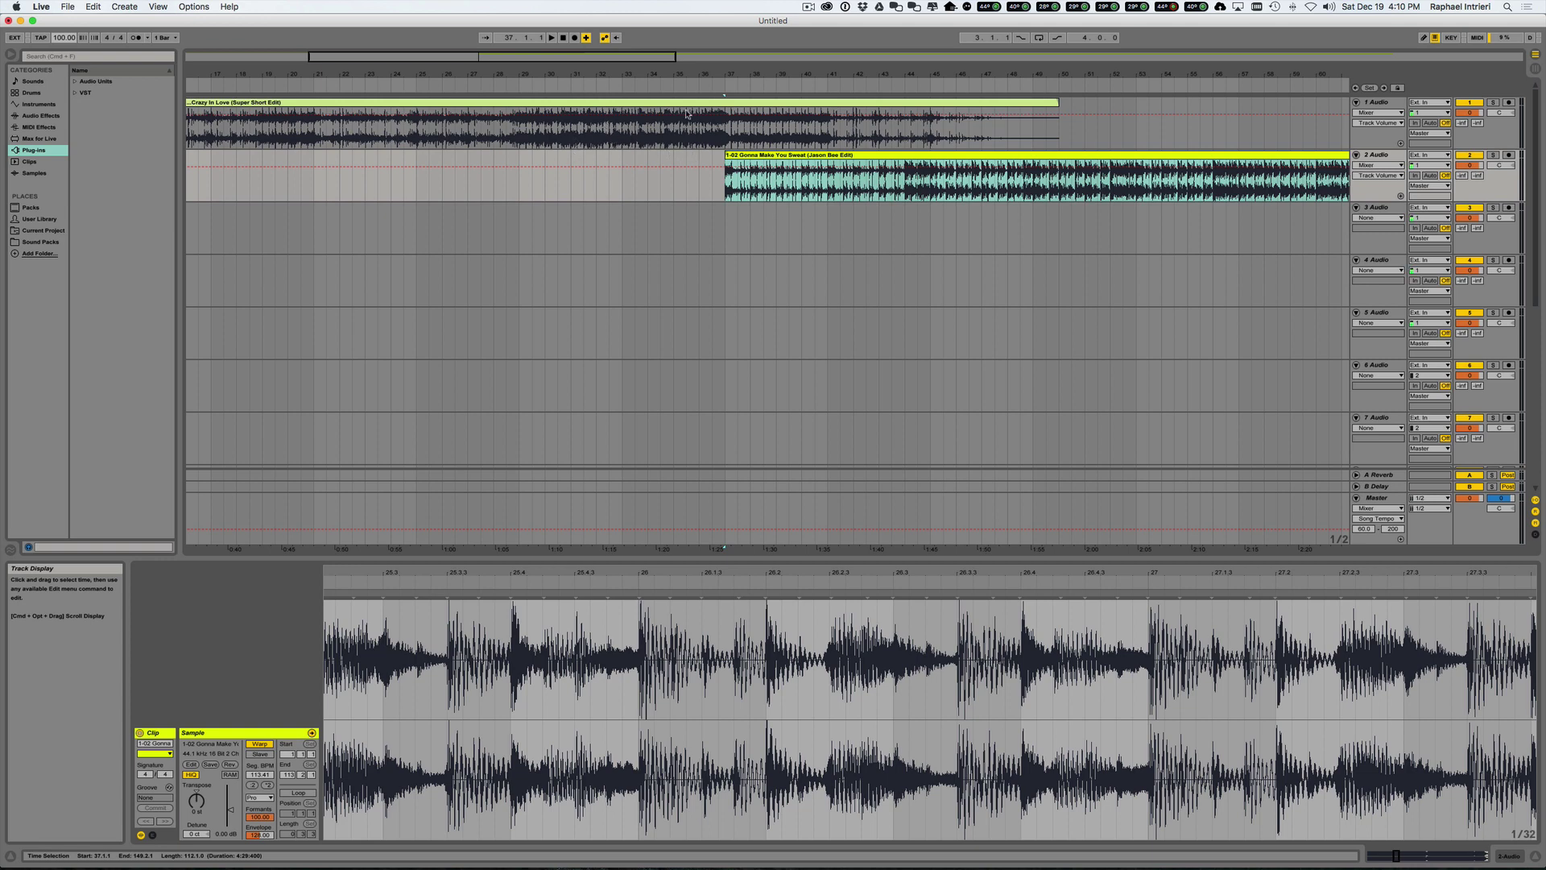
{"action": "left_click", "coordinate": [703, 137]}
{"action": "key", "text": "space"}
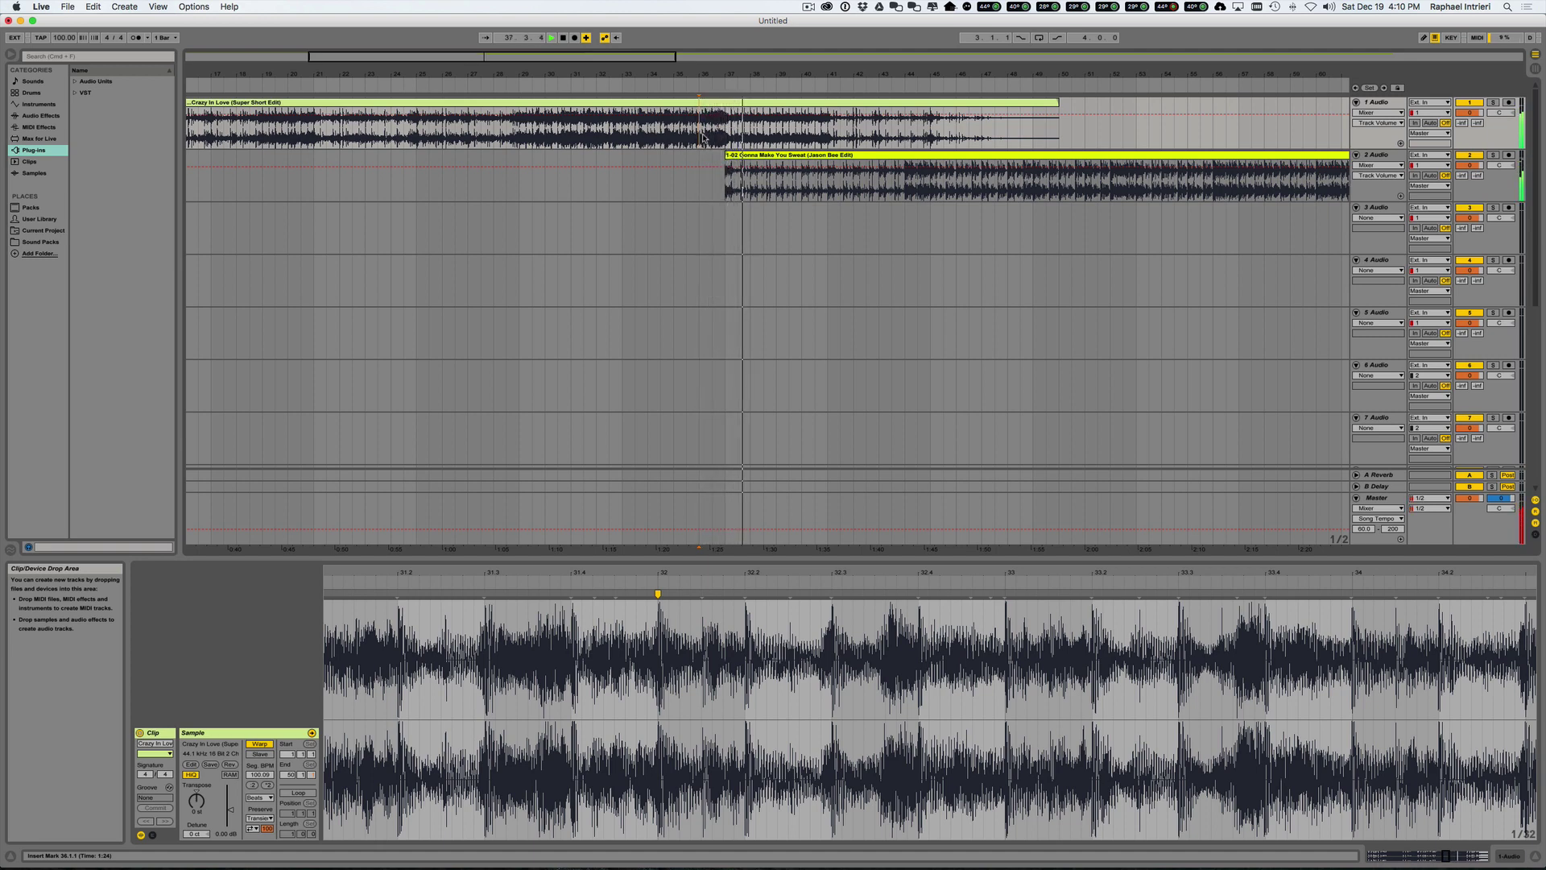
{"action": "left_click", "coordinate": [894, 133]}
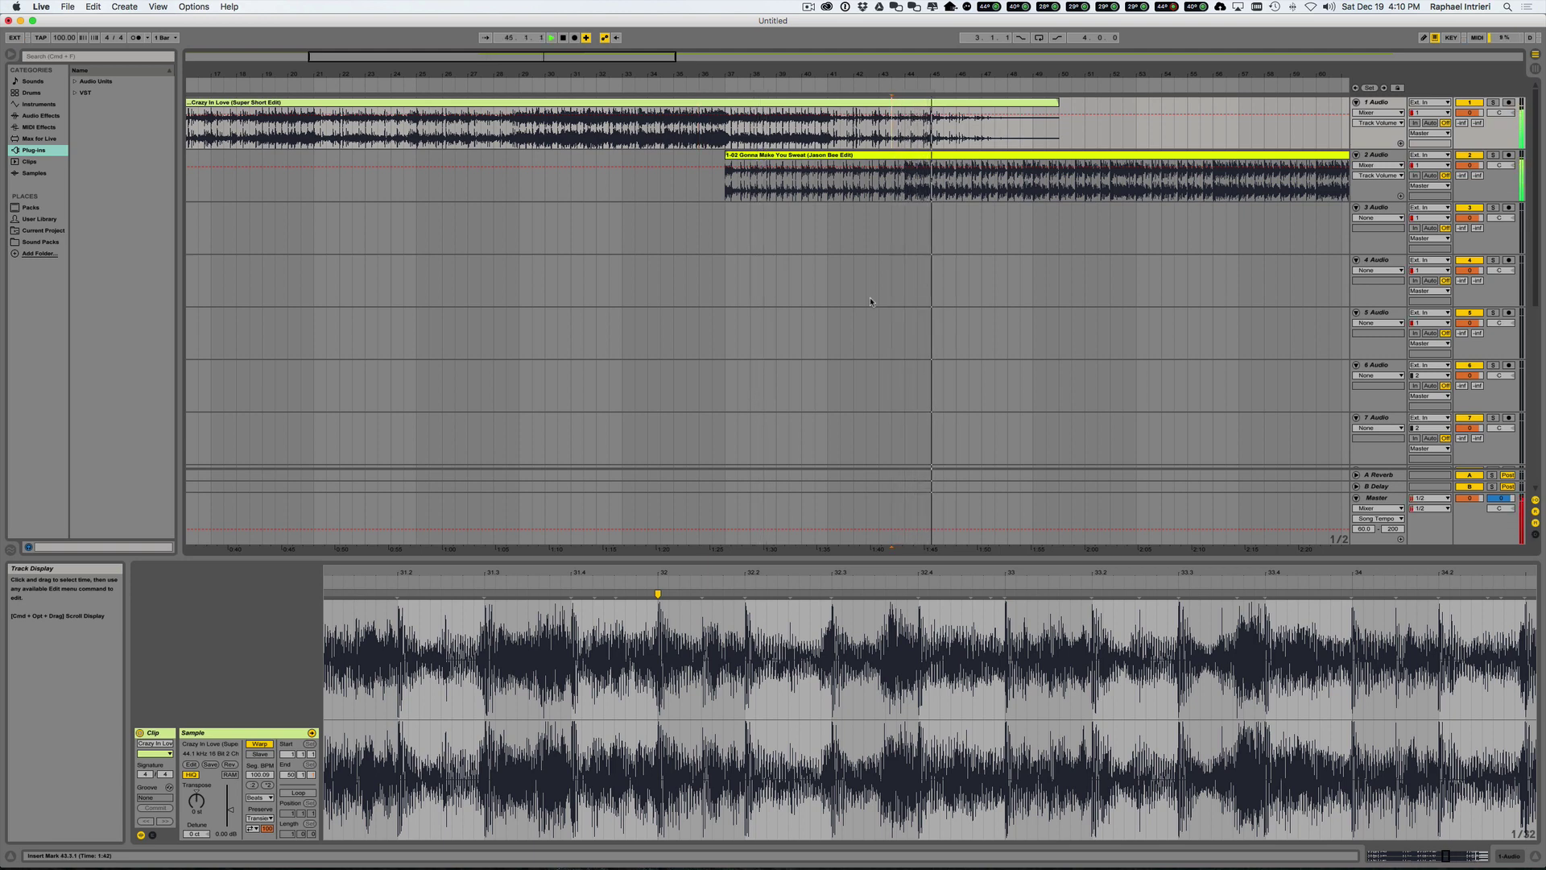
{"action": "left_click", "coordinate": [890, 157]}
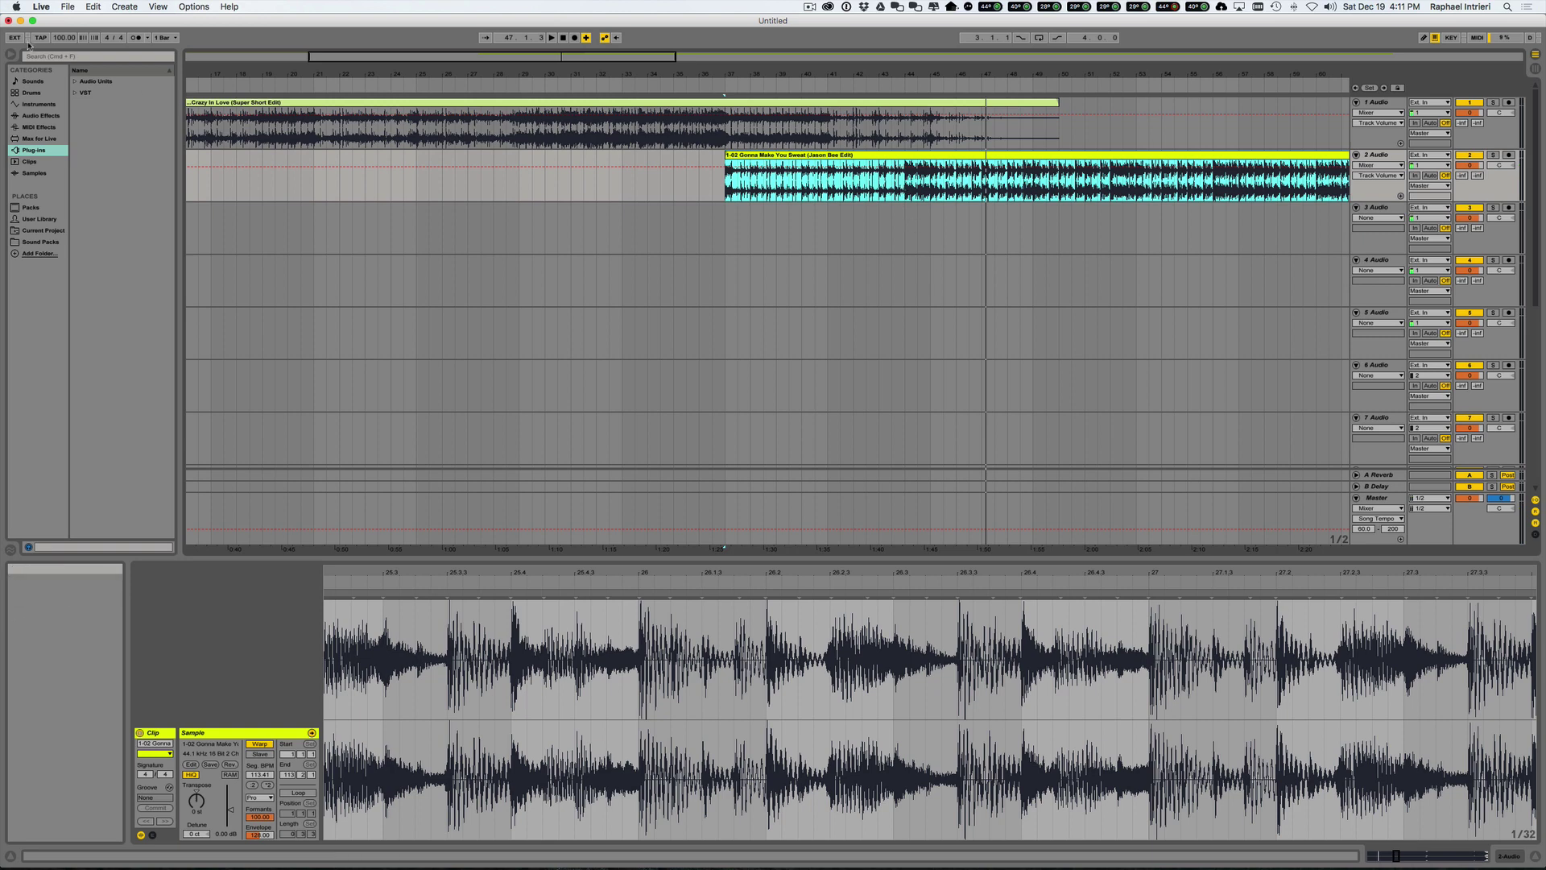
{"action": "left_click", "coordinate": [404, 374]}
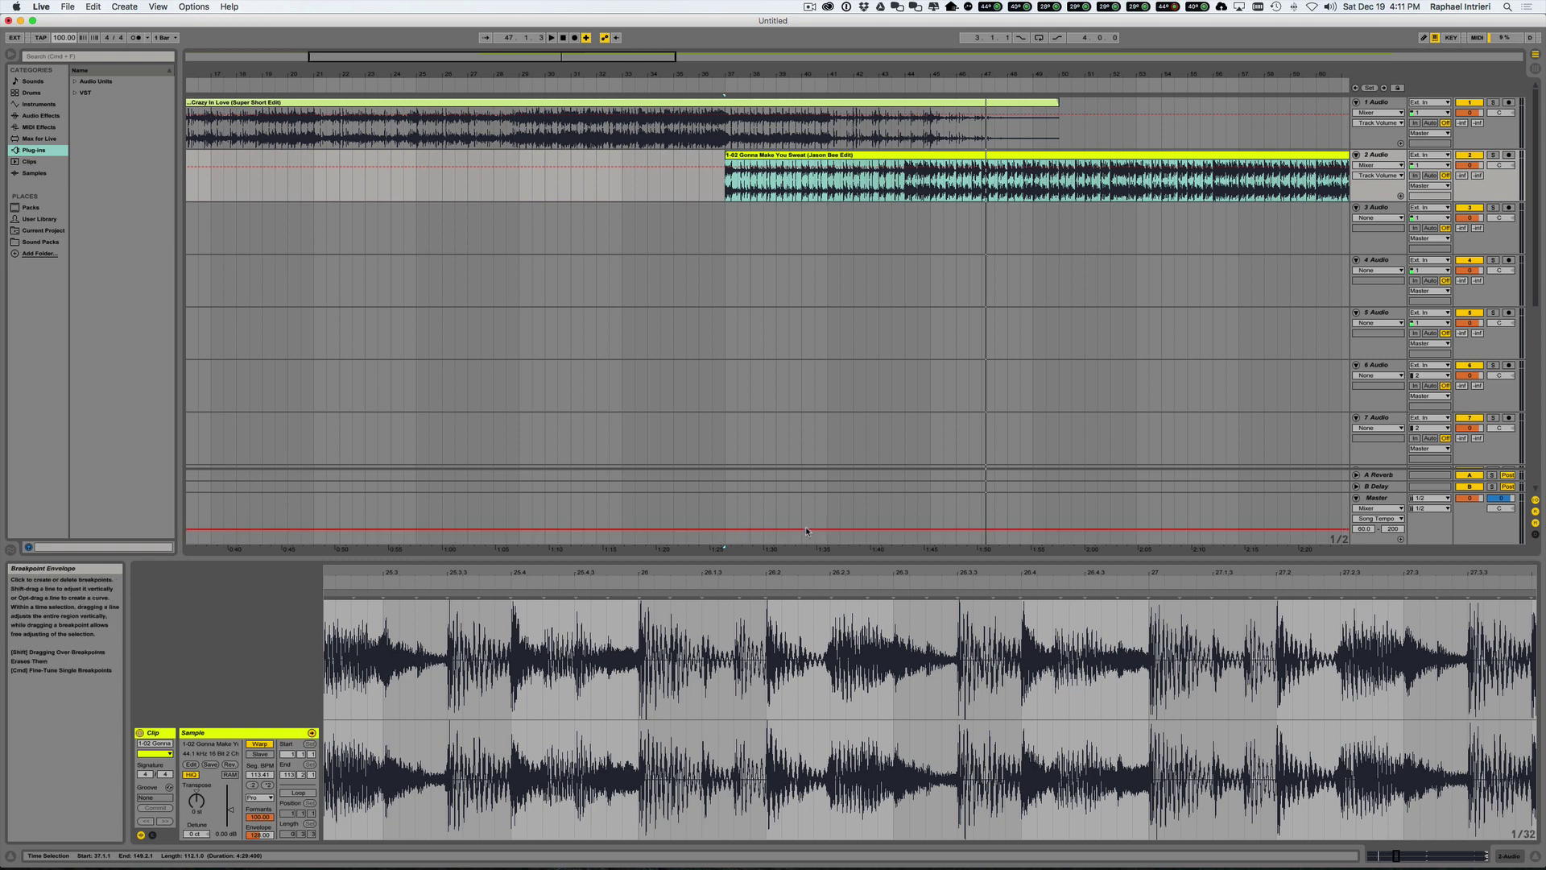
Step: Add a tempo breakpoint where the second song starts, ramp it to about 110 BPM, and play it
{"action": "left_click", "coordinate": [723, 529]}
{"action": "left_click_drag", "start_coordinate": [759, 529], "coordinate": [774, 511]}
{"action": "mouse_move", "coordinate": [724, 531]}
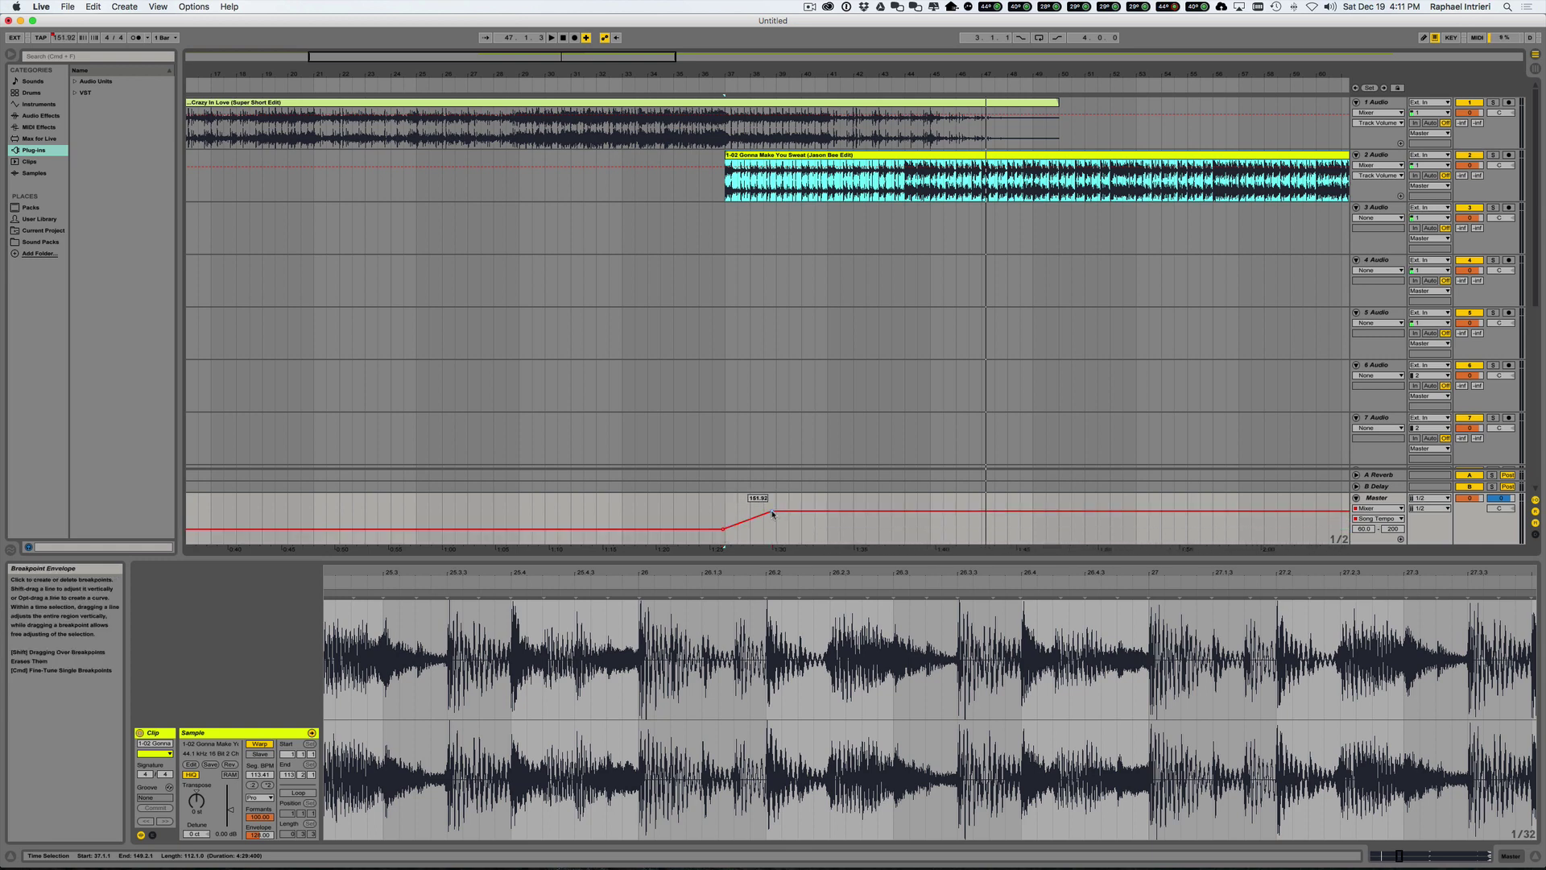
{"action": "left_click", "coordinate": [715, 443]}
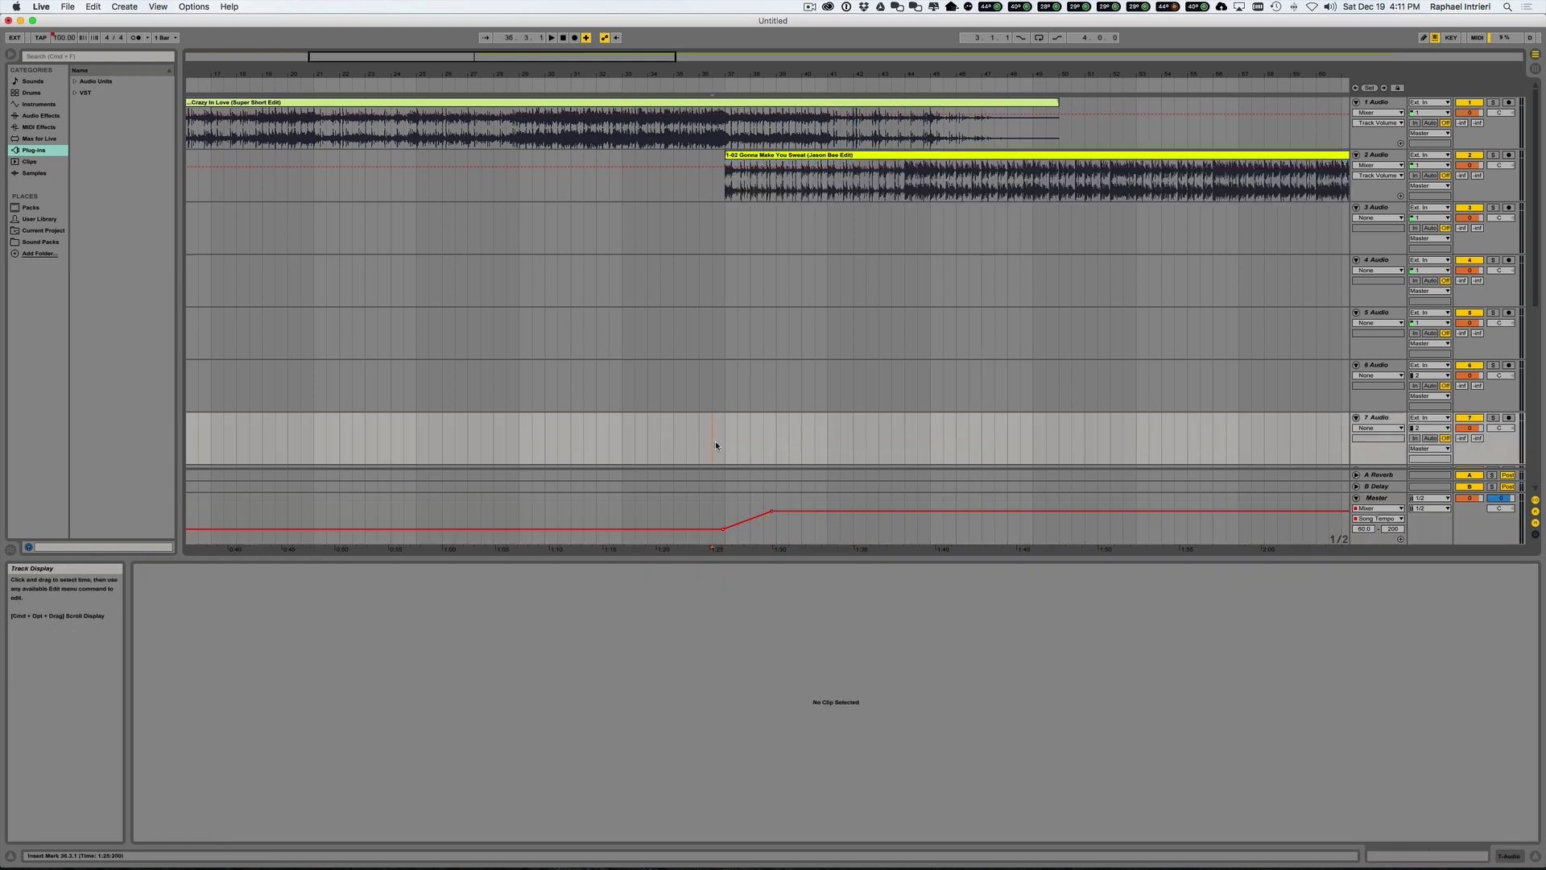
{"action": "key", "text": "space"}
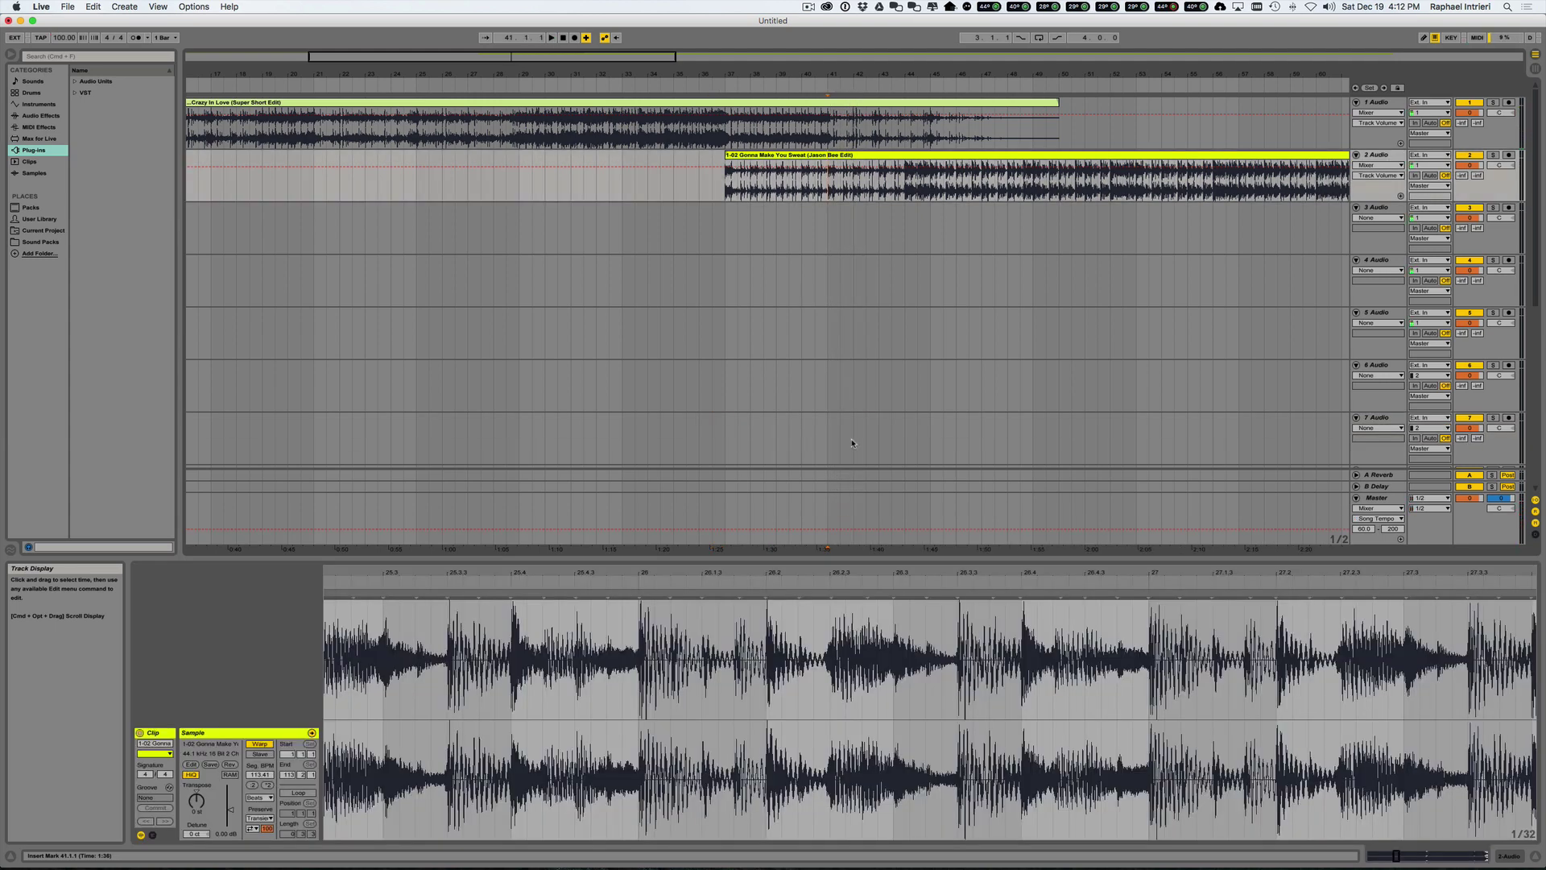
Step: Audition Gonna Make You Sweat in Beats warp mode, playing from bar 44
{"action": "left_click", "coordinate": [260, 798]}
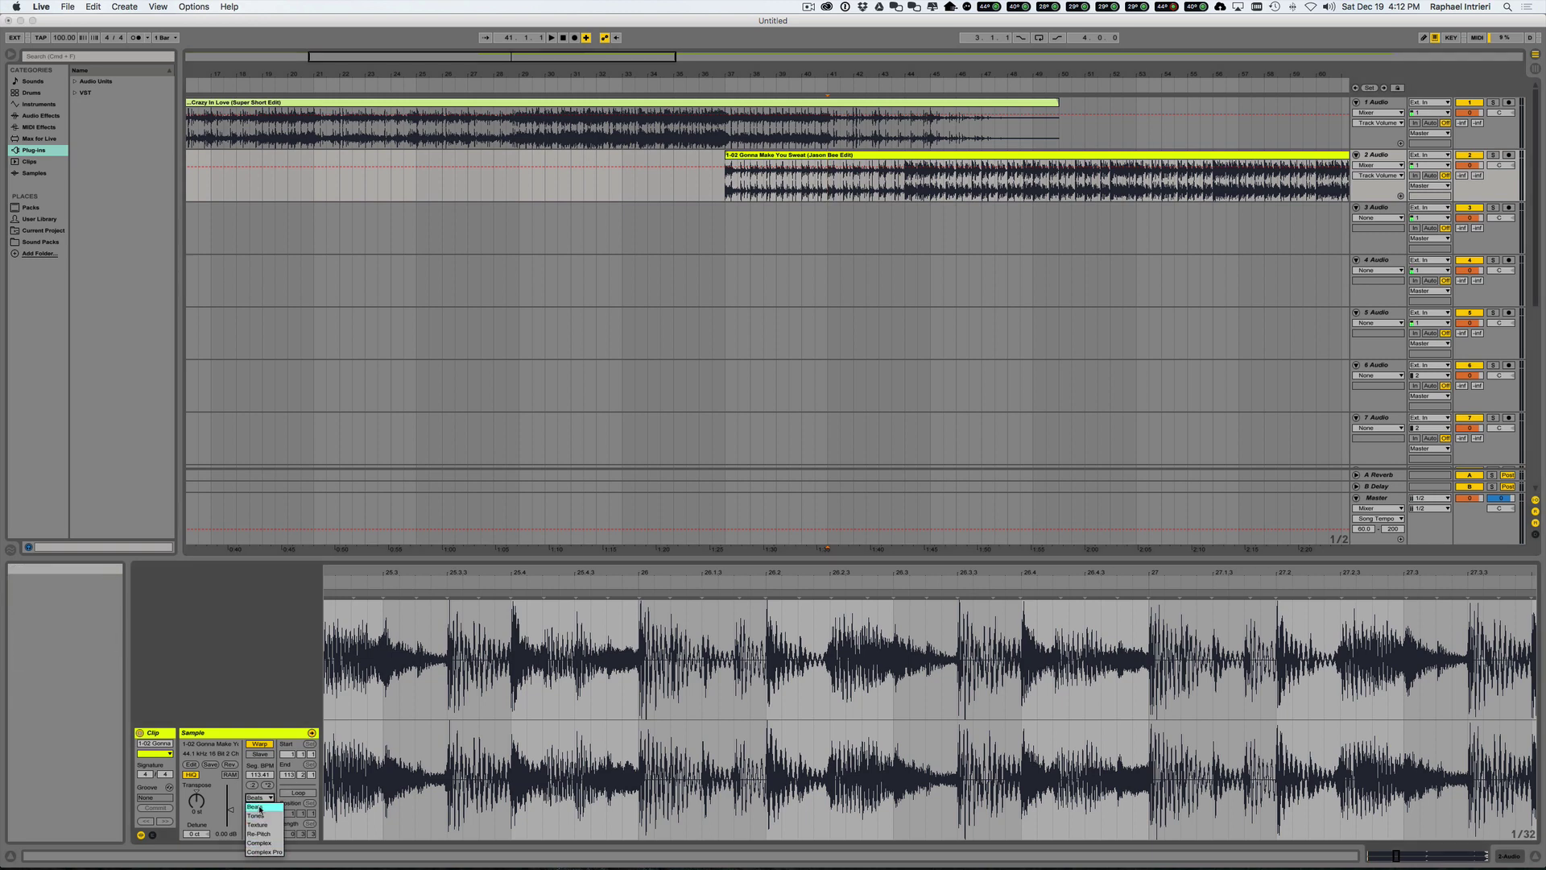
{"action": "left_click", "coordinate": [260, 808]}
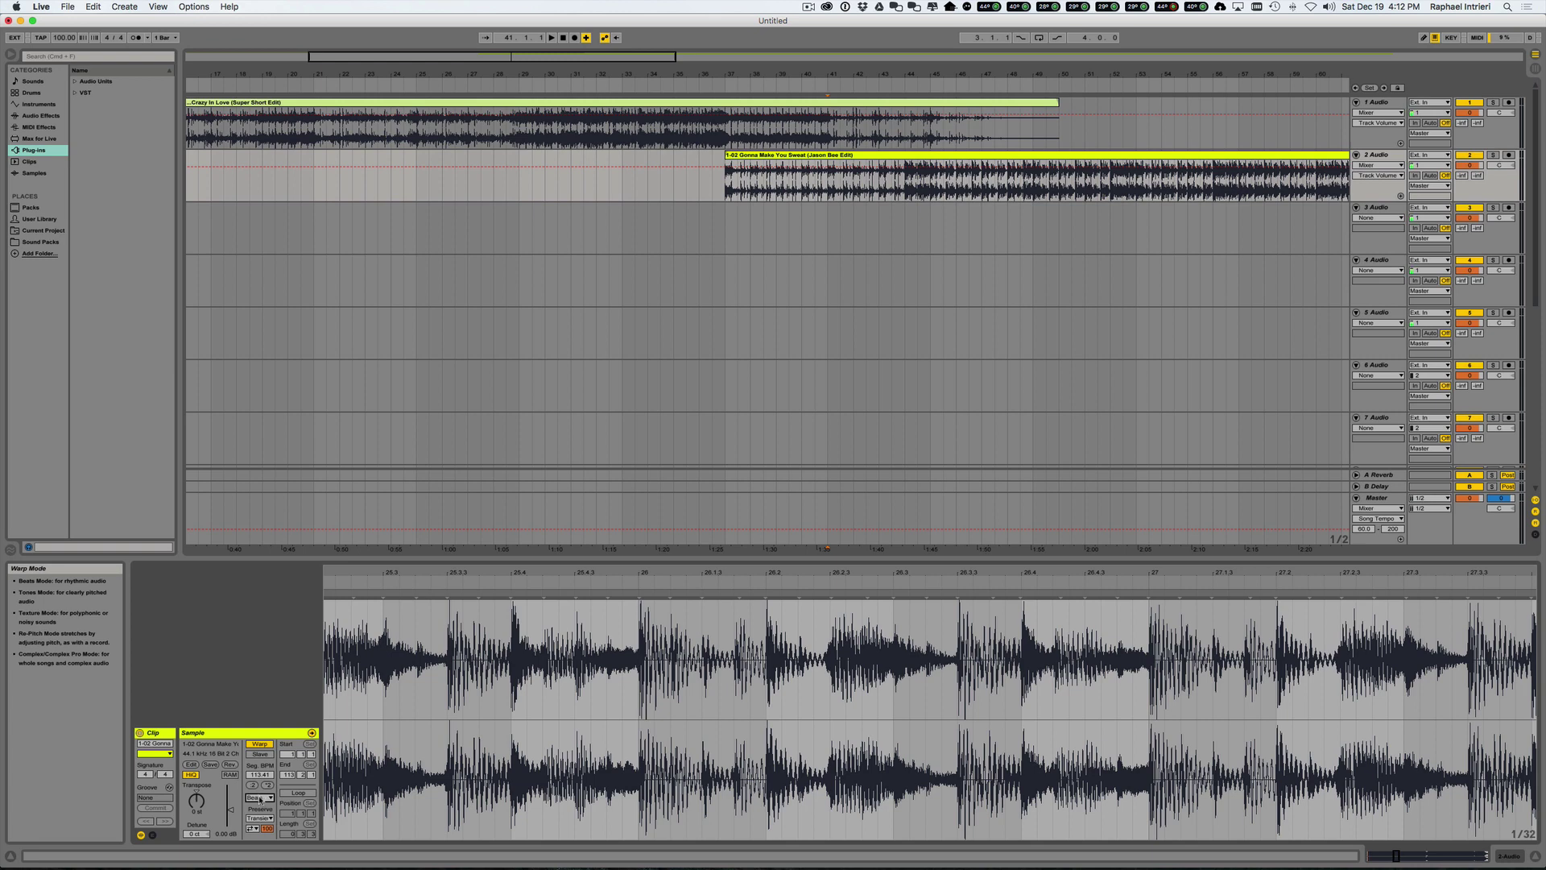
{"action": "left_click", "coordinate": [259, 799]}
{"action": "left_click", "coordinate": [259, 854]}
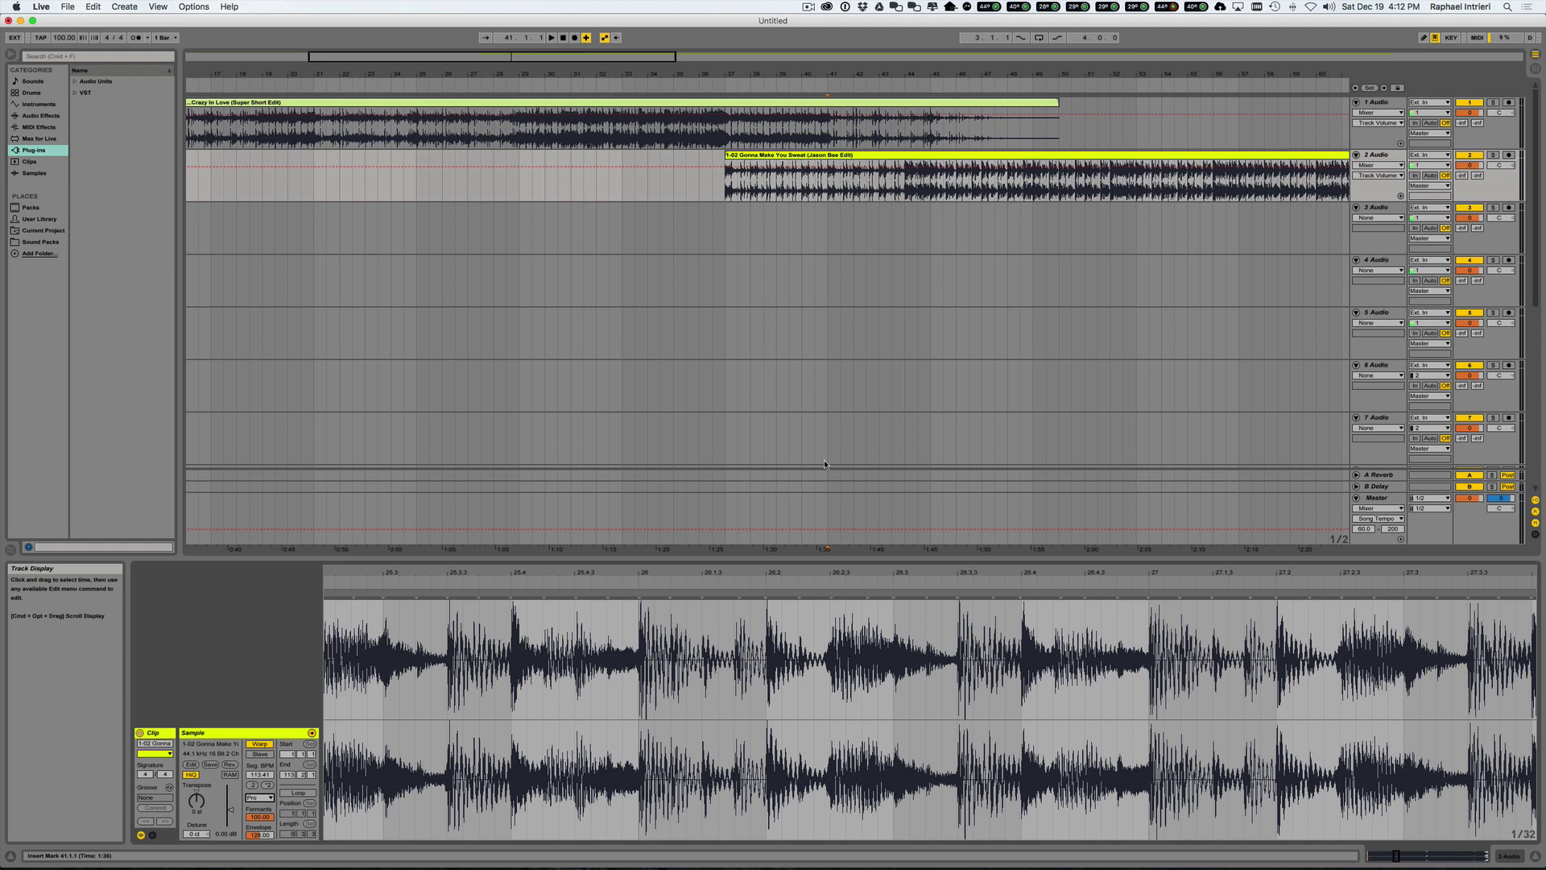
{"action": "left_click", "coordinate": [260, 798]}
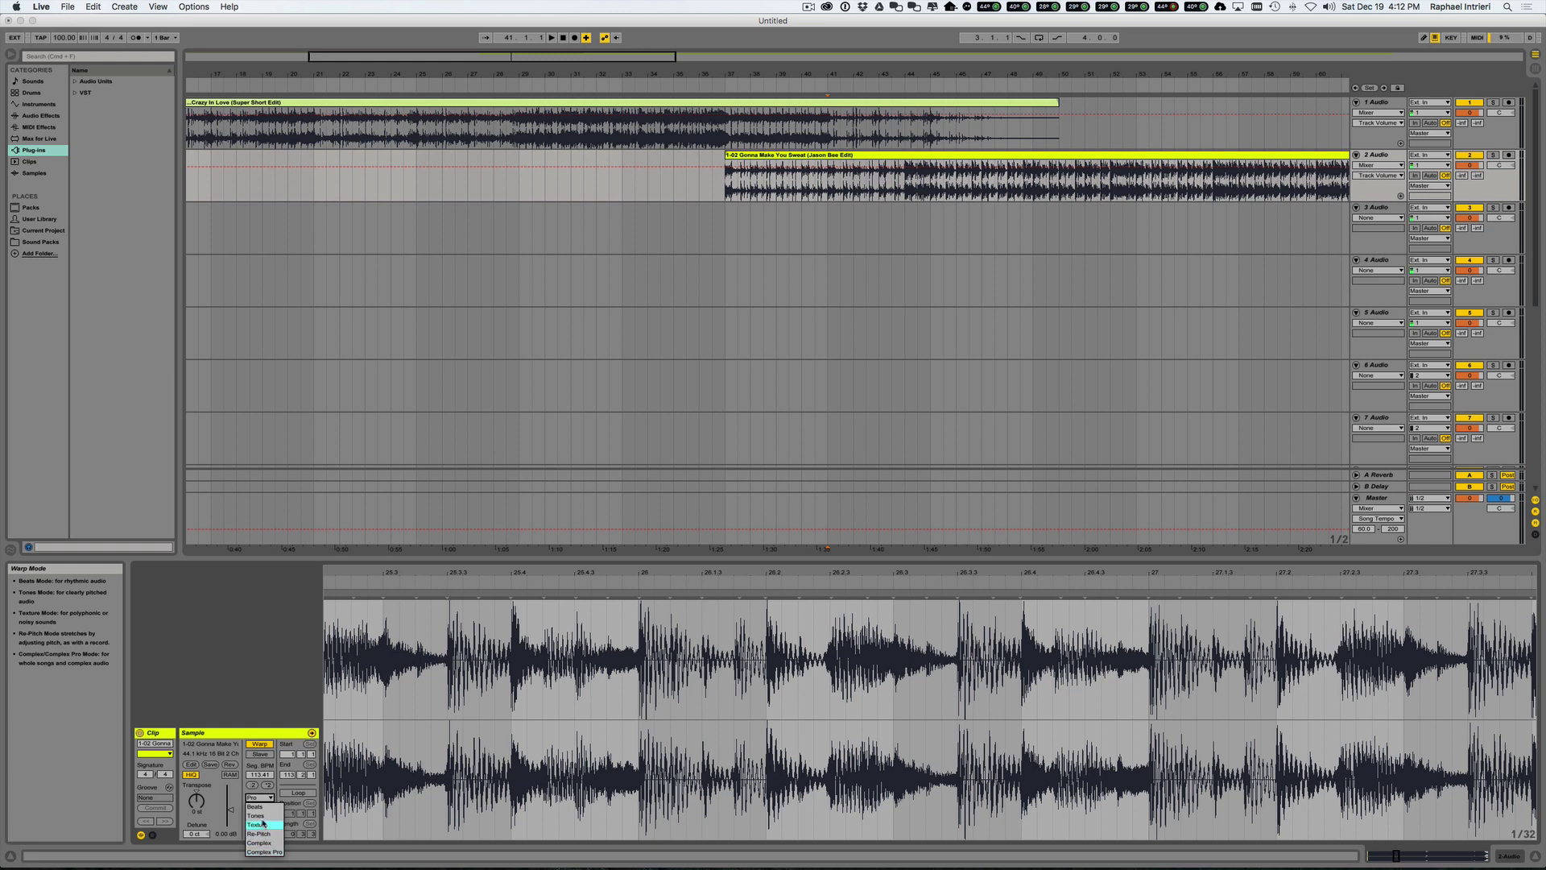
{"action": "left_click", "coordinate": [256, 806]}
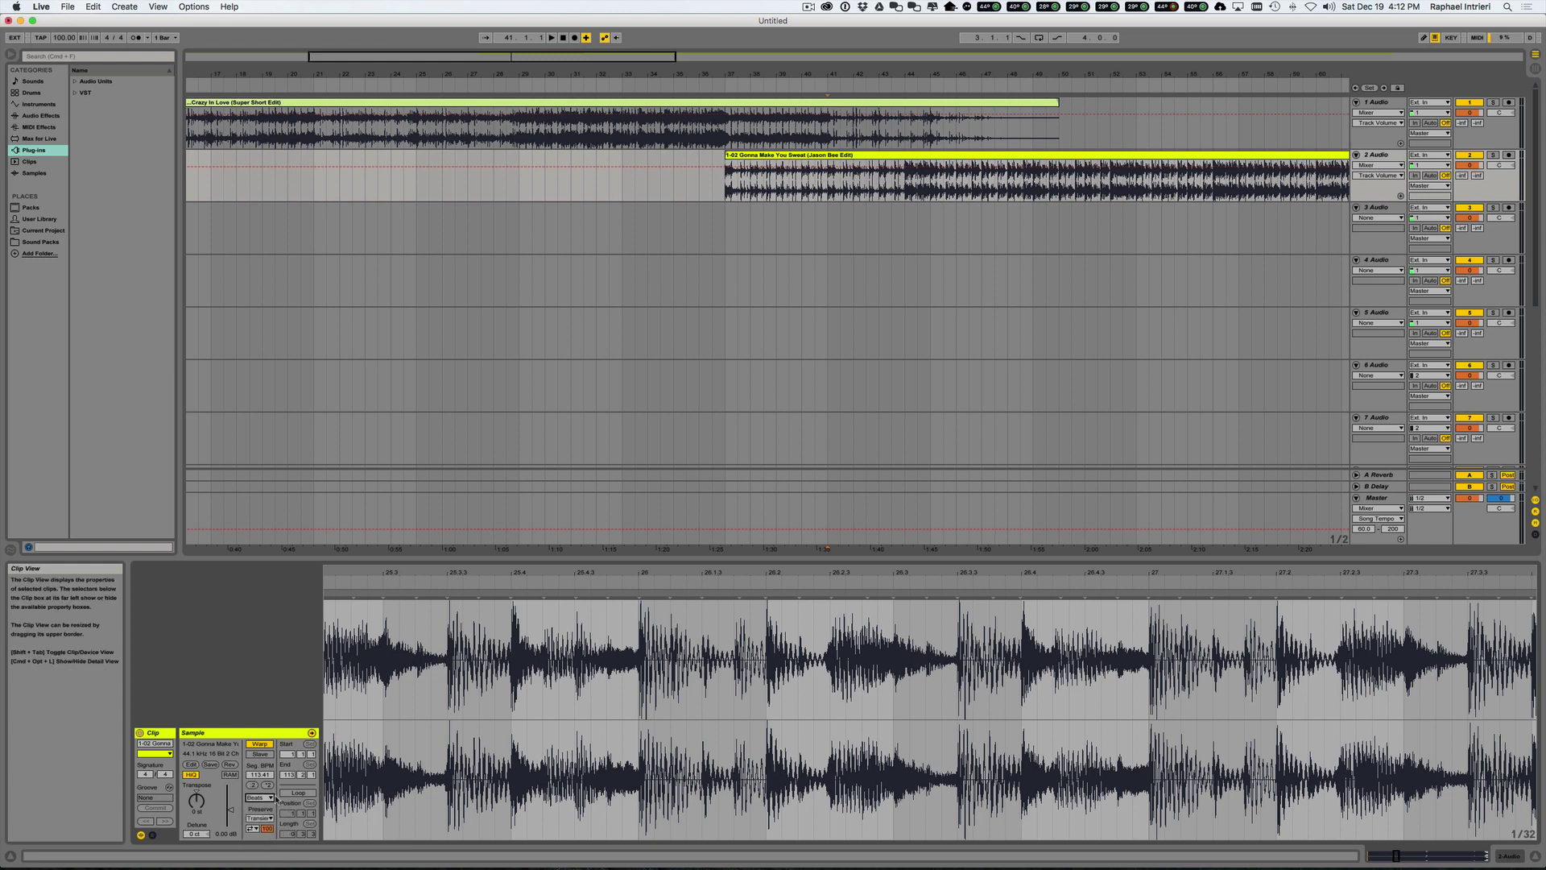
{"action": "left_click", "coordinate": [904, 194]}
{"action": "key", "text": "space"}
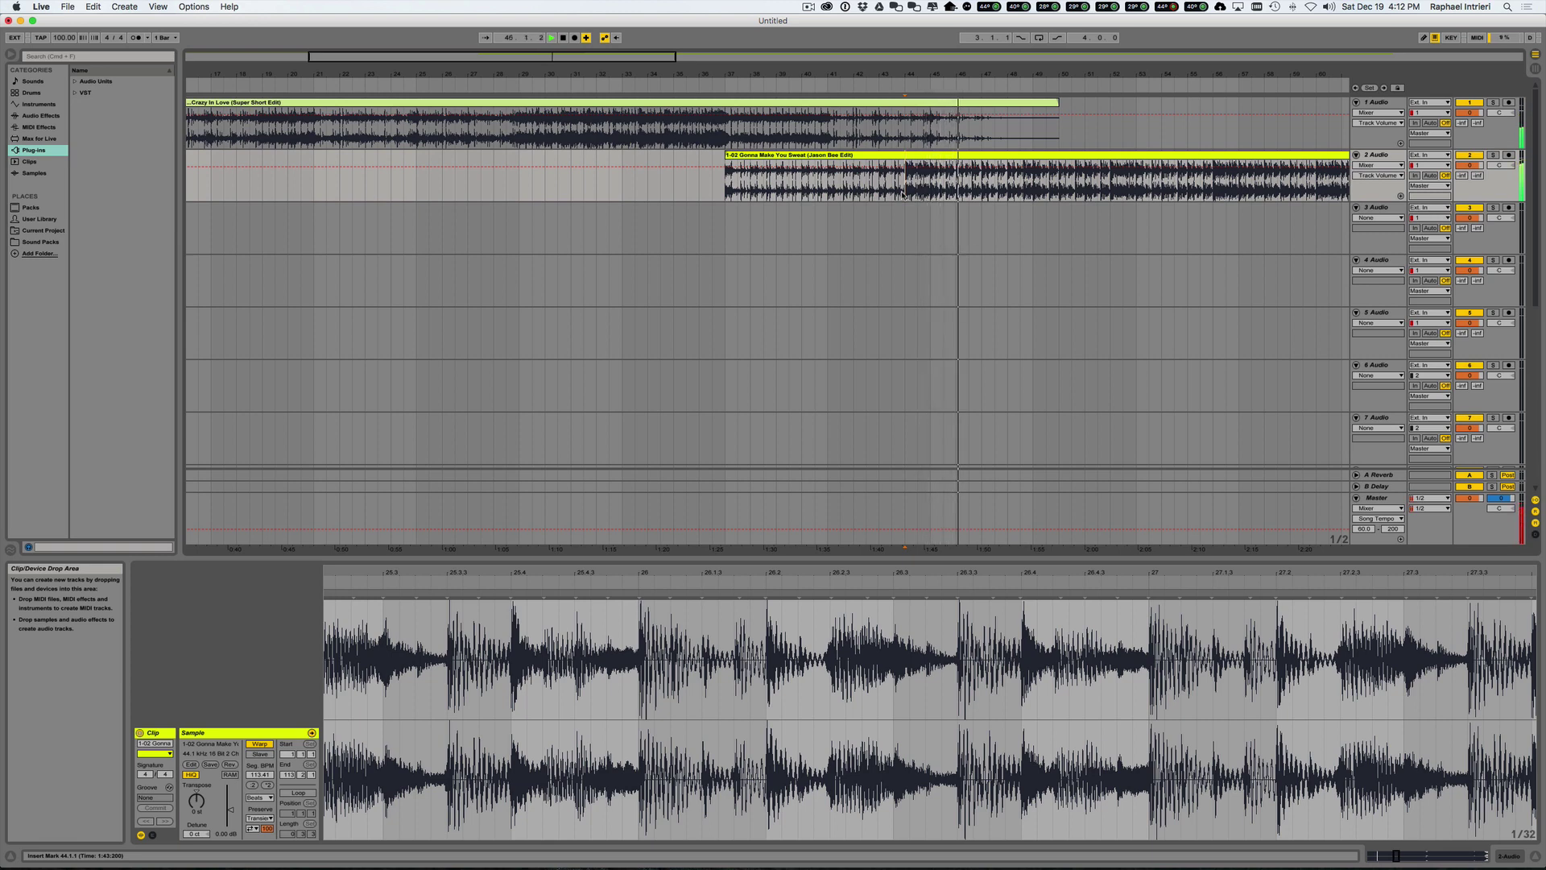
{"action": "key", "text": "space"}
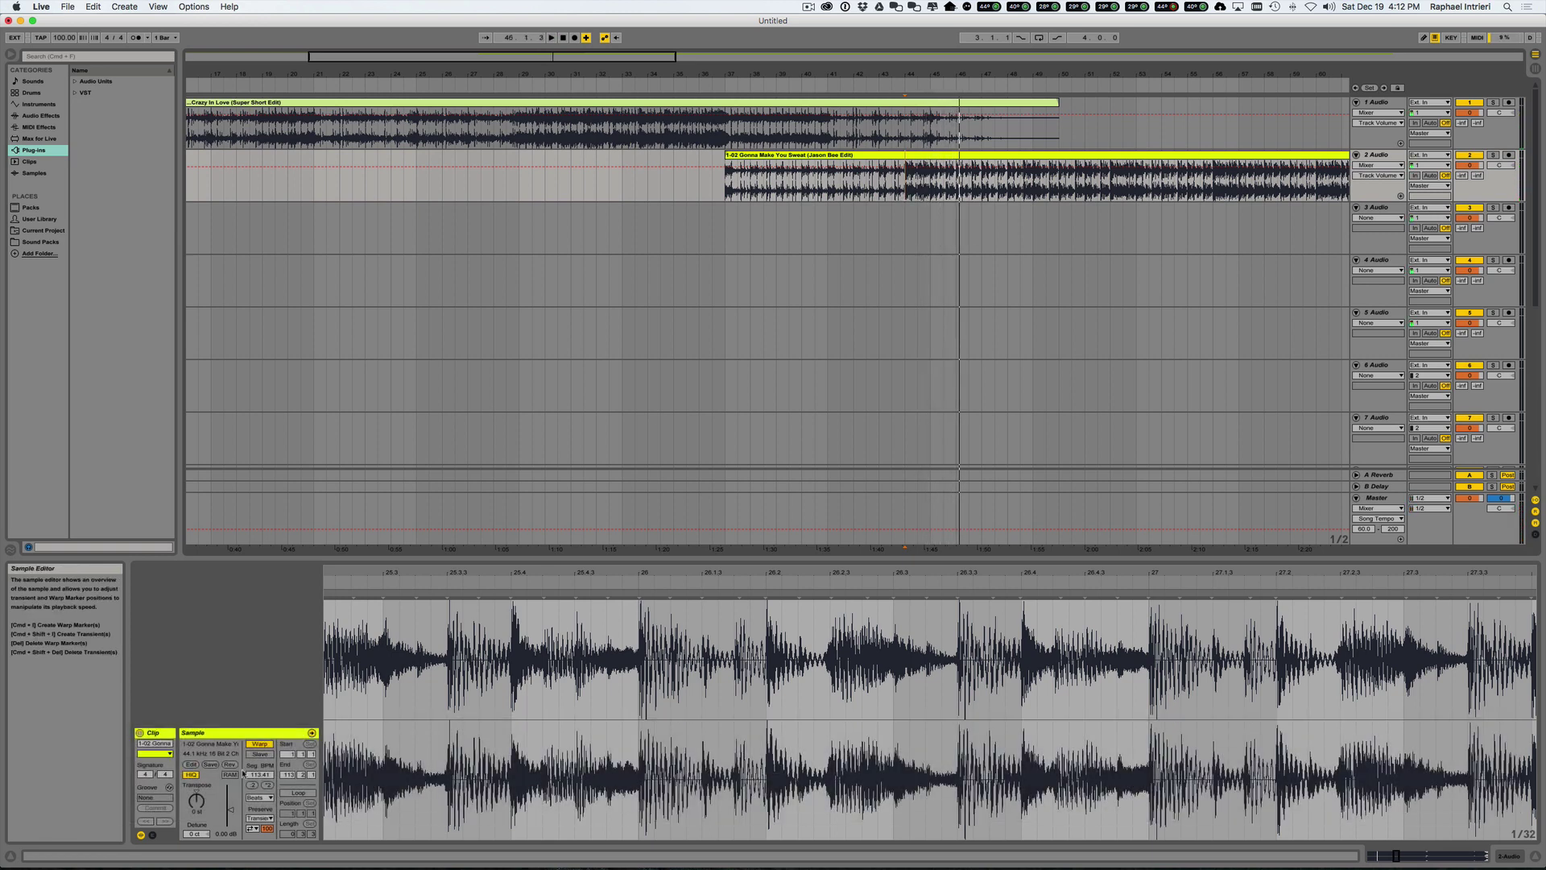
Step: Switch the clip to Complex Pro warp mode and play from bar 44 to compare
{"action": "left_click", "coordinate": [257, 798]}
{"action": "left_click", "coordinate": [260, 844]}
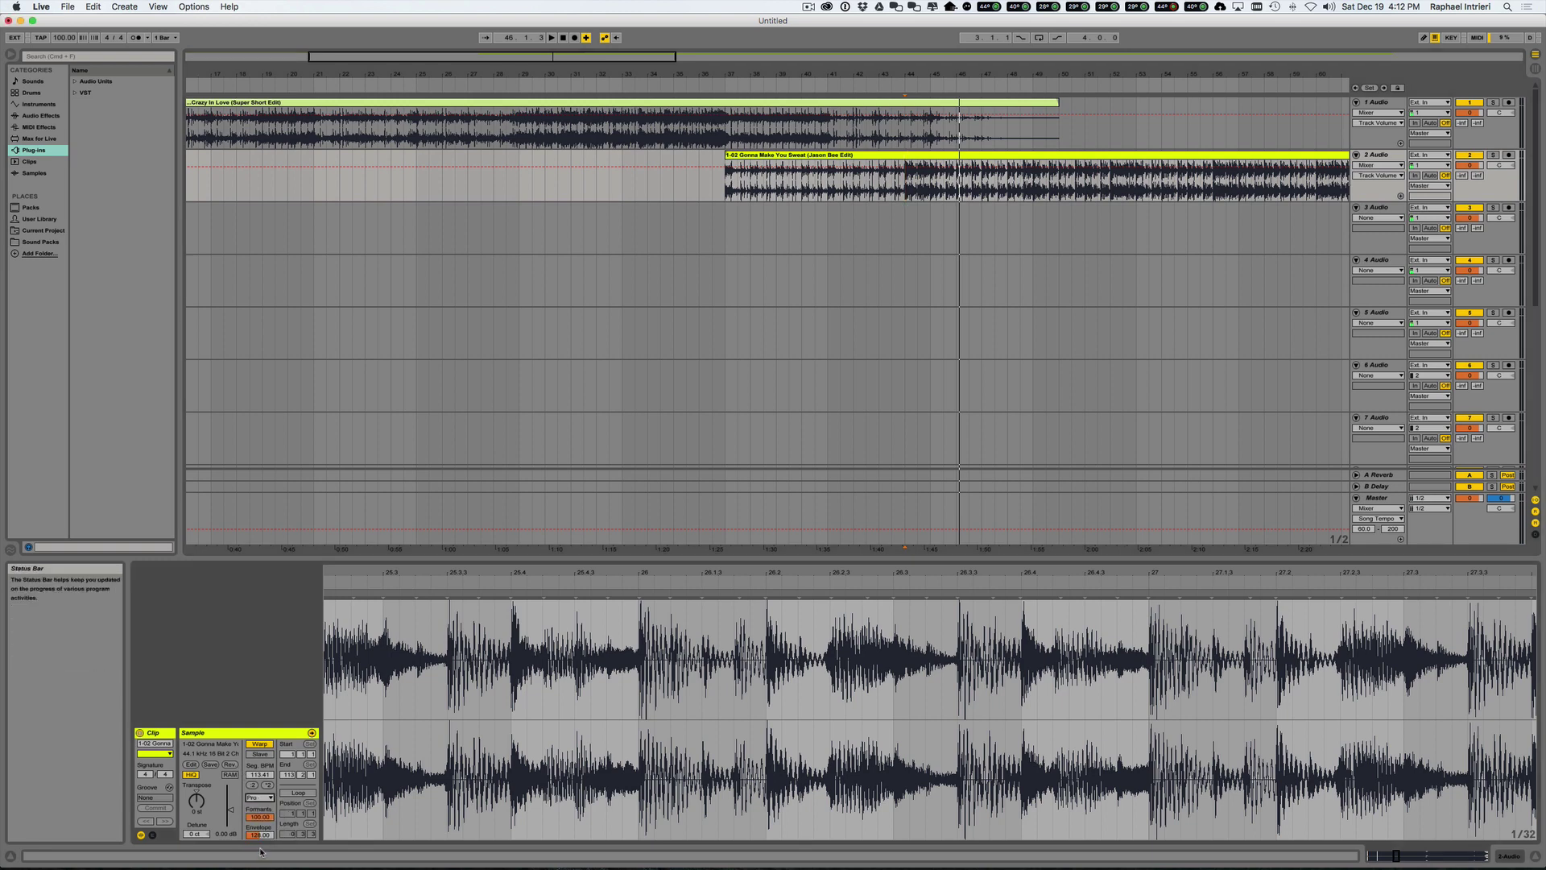
{"action": "left_click", "coordinate": [905, 234]}
{"action": "key", "text": "space"}
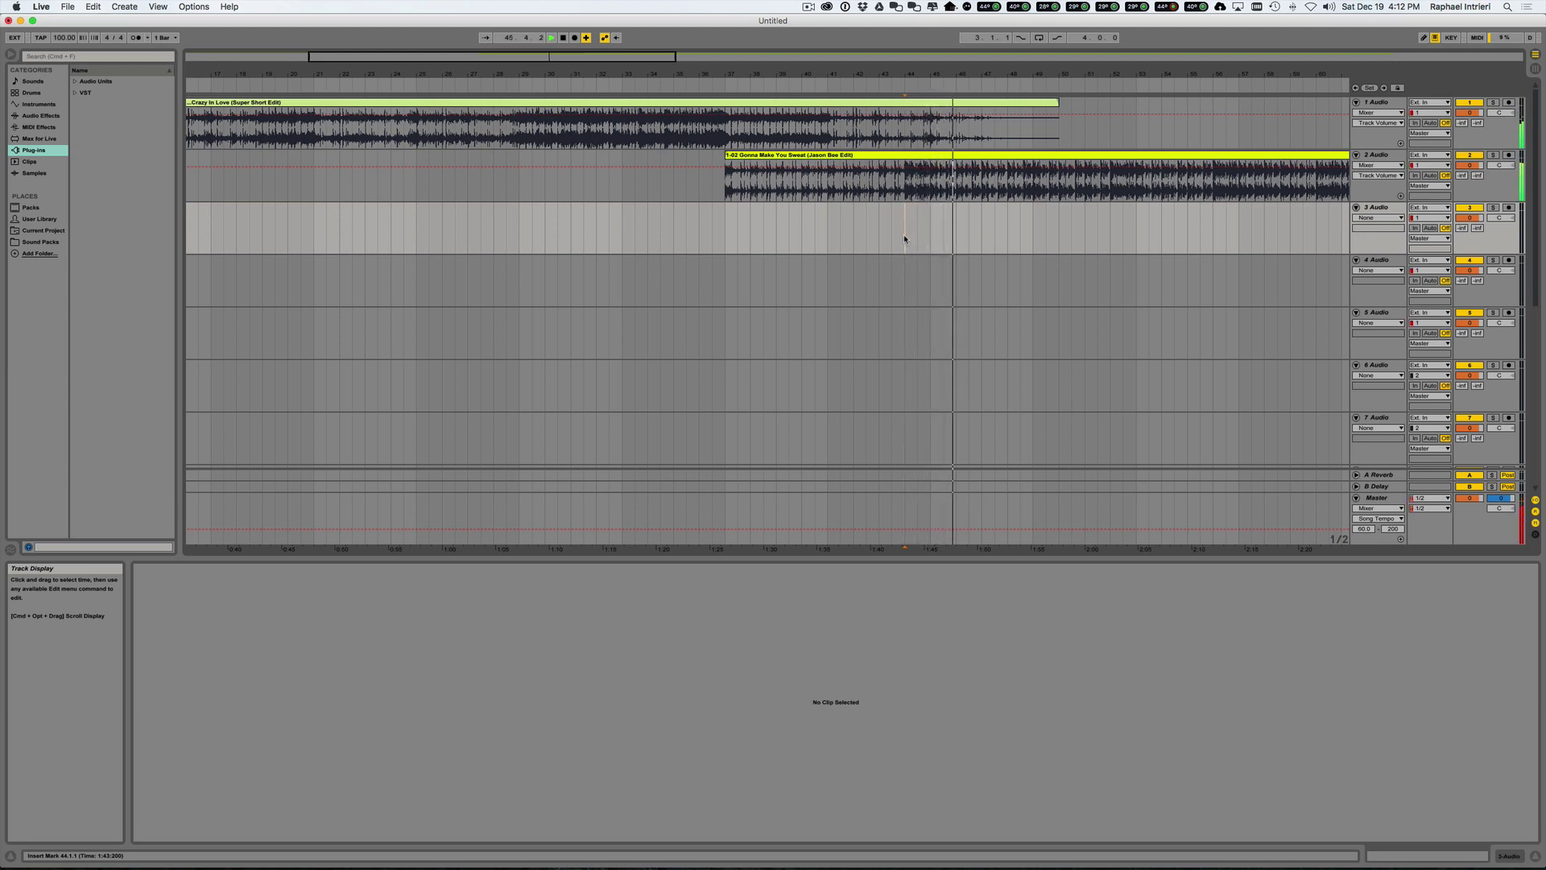
{"action": "key", "text": "space"}
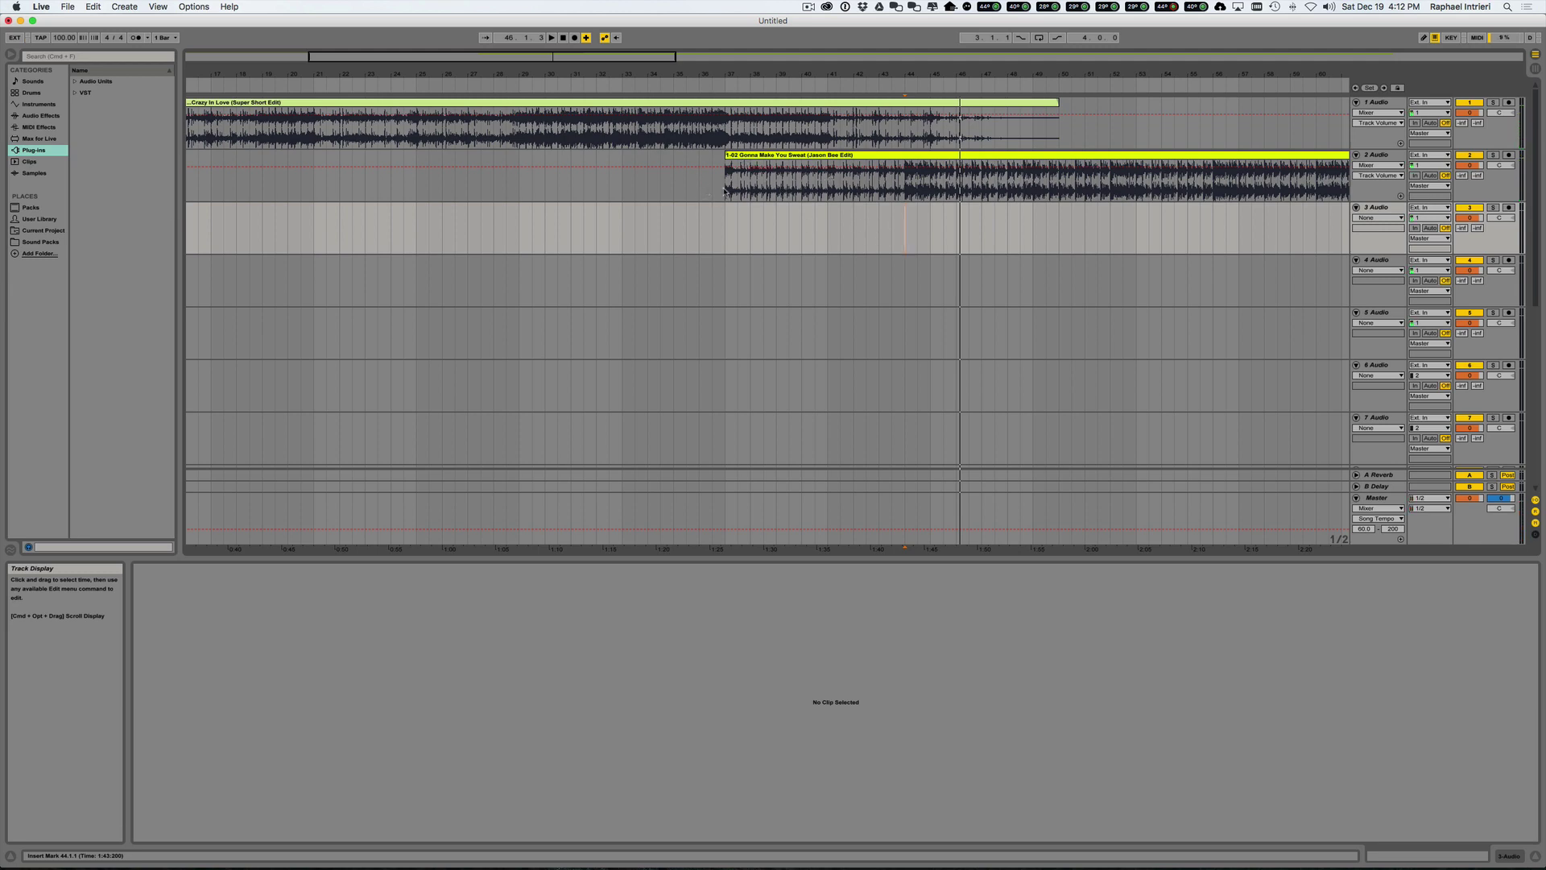
Step: Enter 10 as the Song Tempo automation minimum and cap its maximum at 115
{"action": "left_click", "coordinate": [573, 107]}
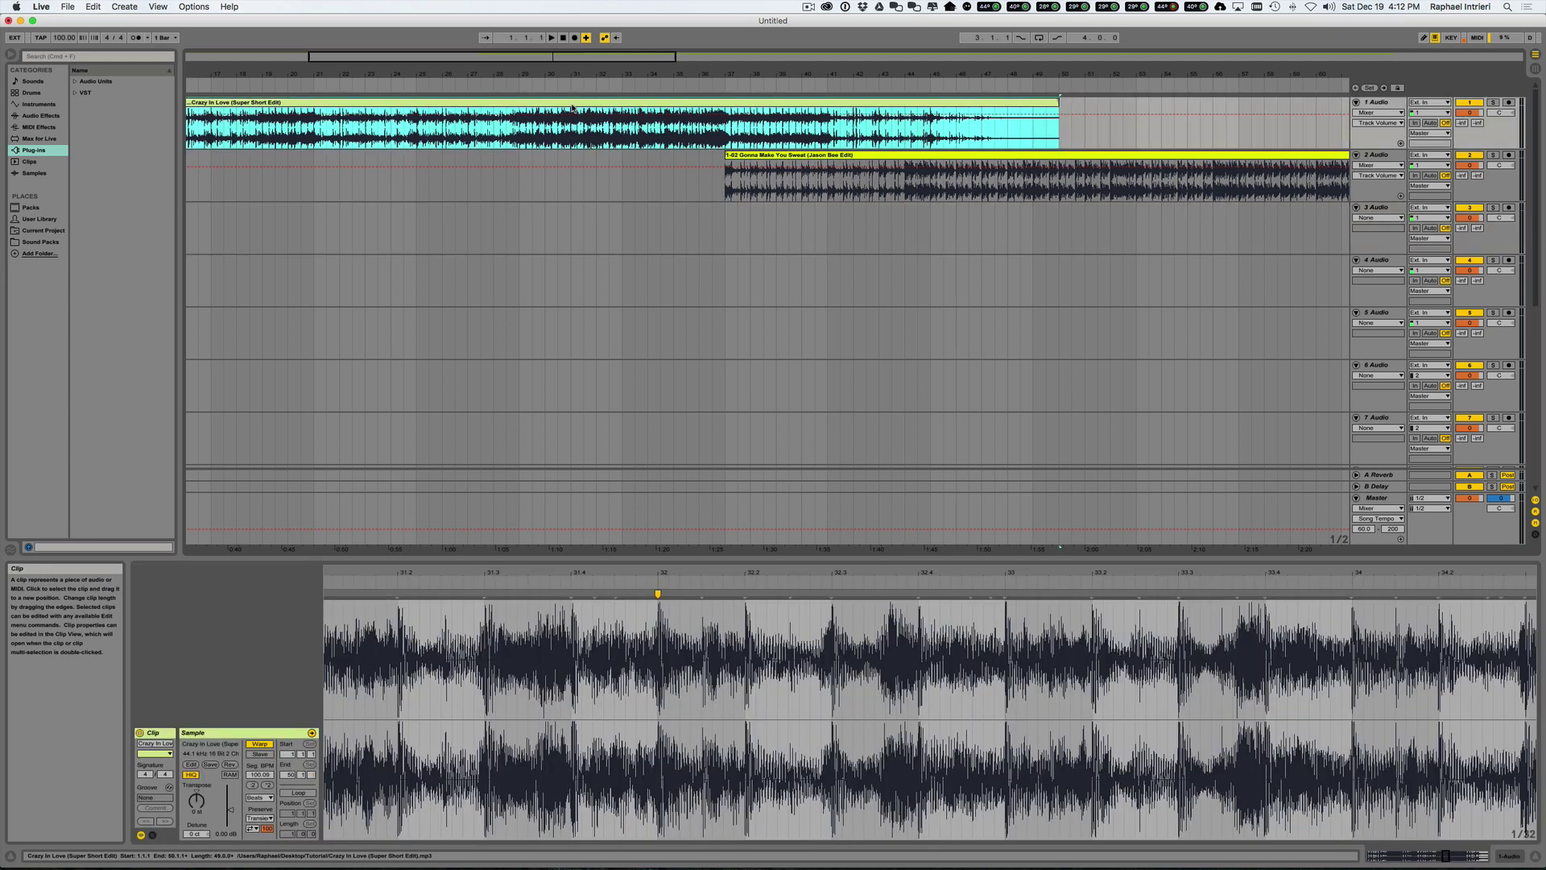
{"action": "left_click", "coordinate": [1362, 535]}
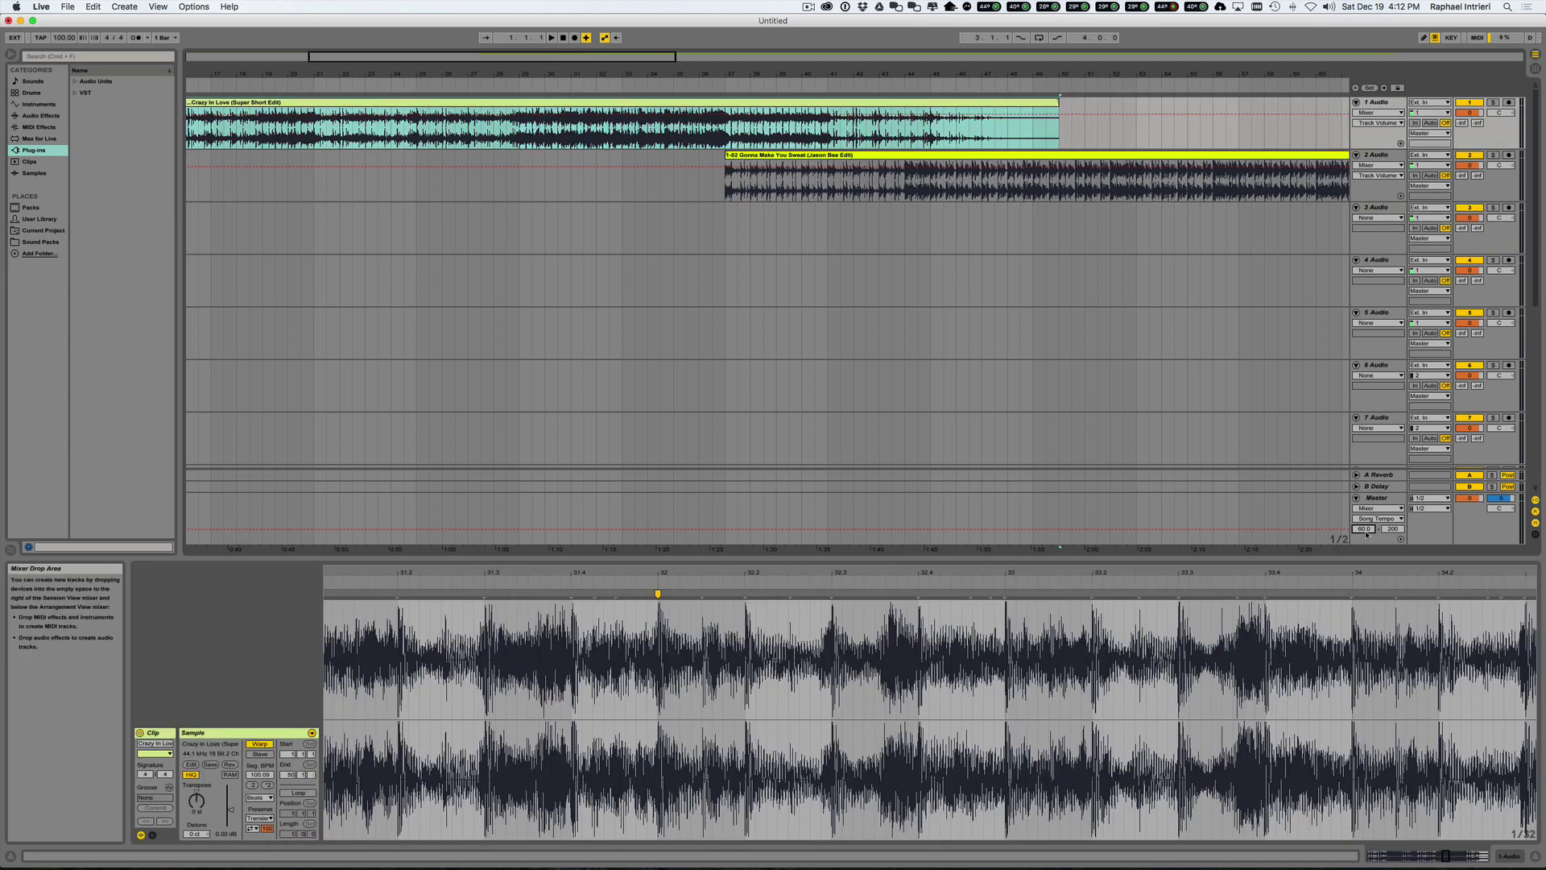
{"action": "type", "text": "10"}
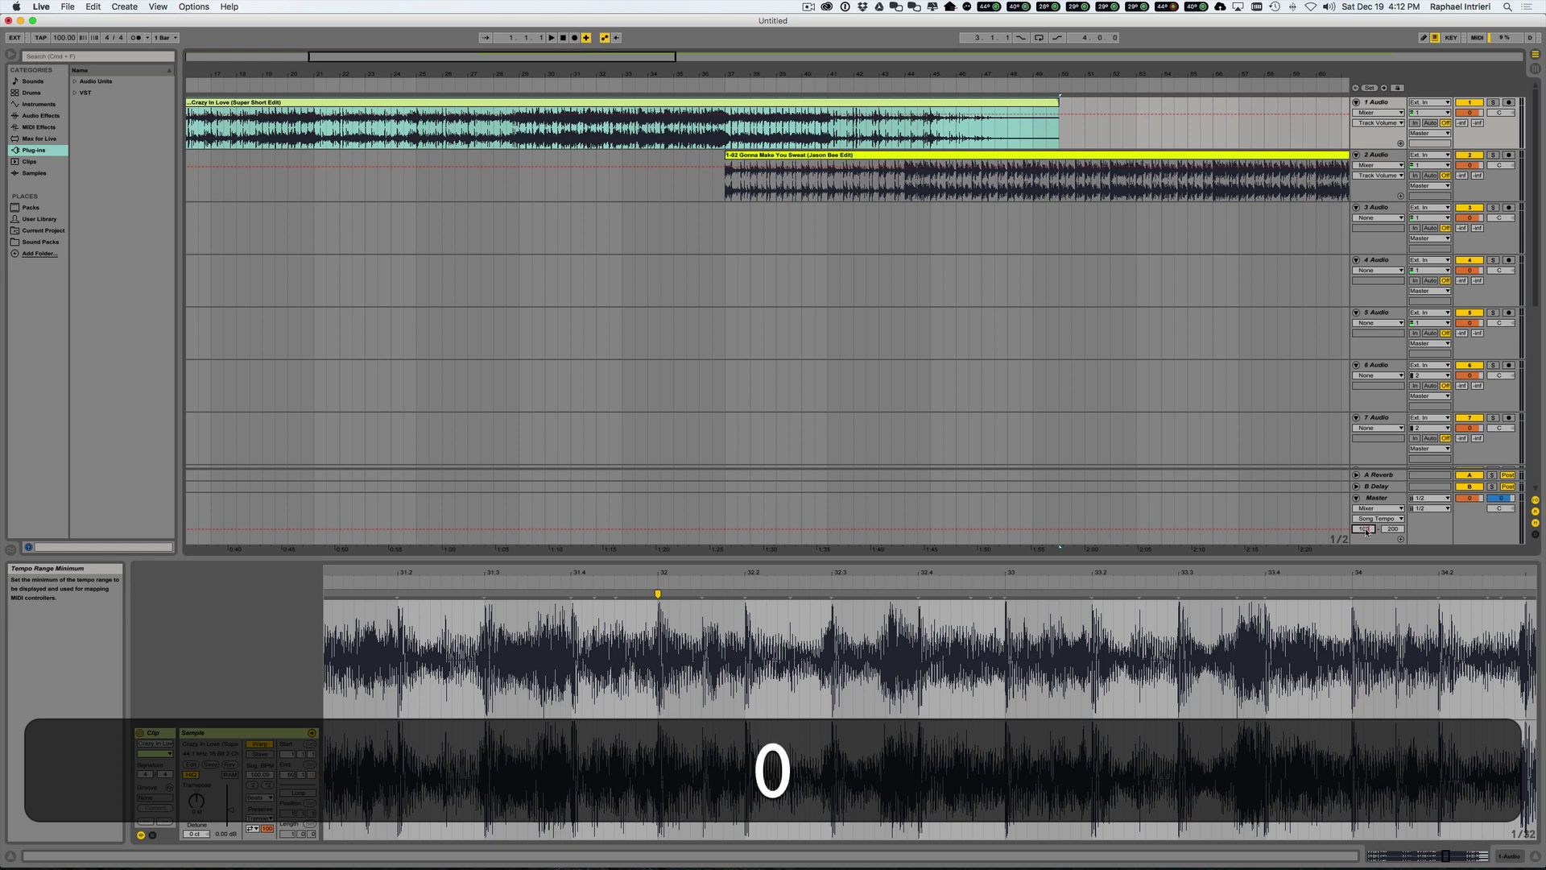
{"action": "key", "text": "Return"}
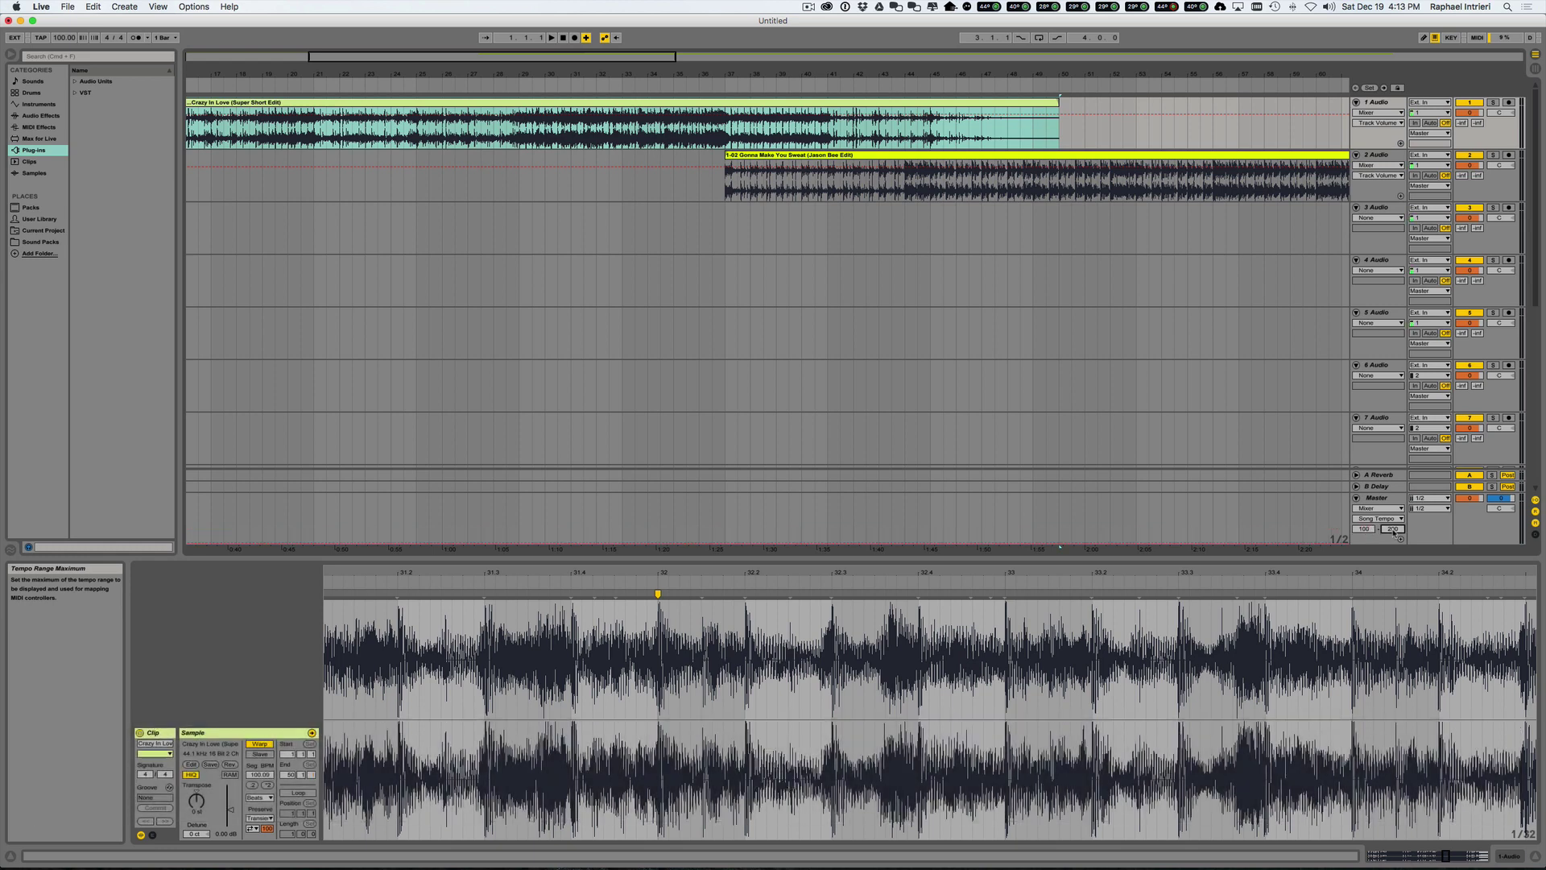
{"action": "type", "text": "115"}
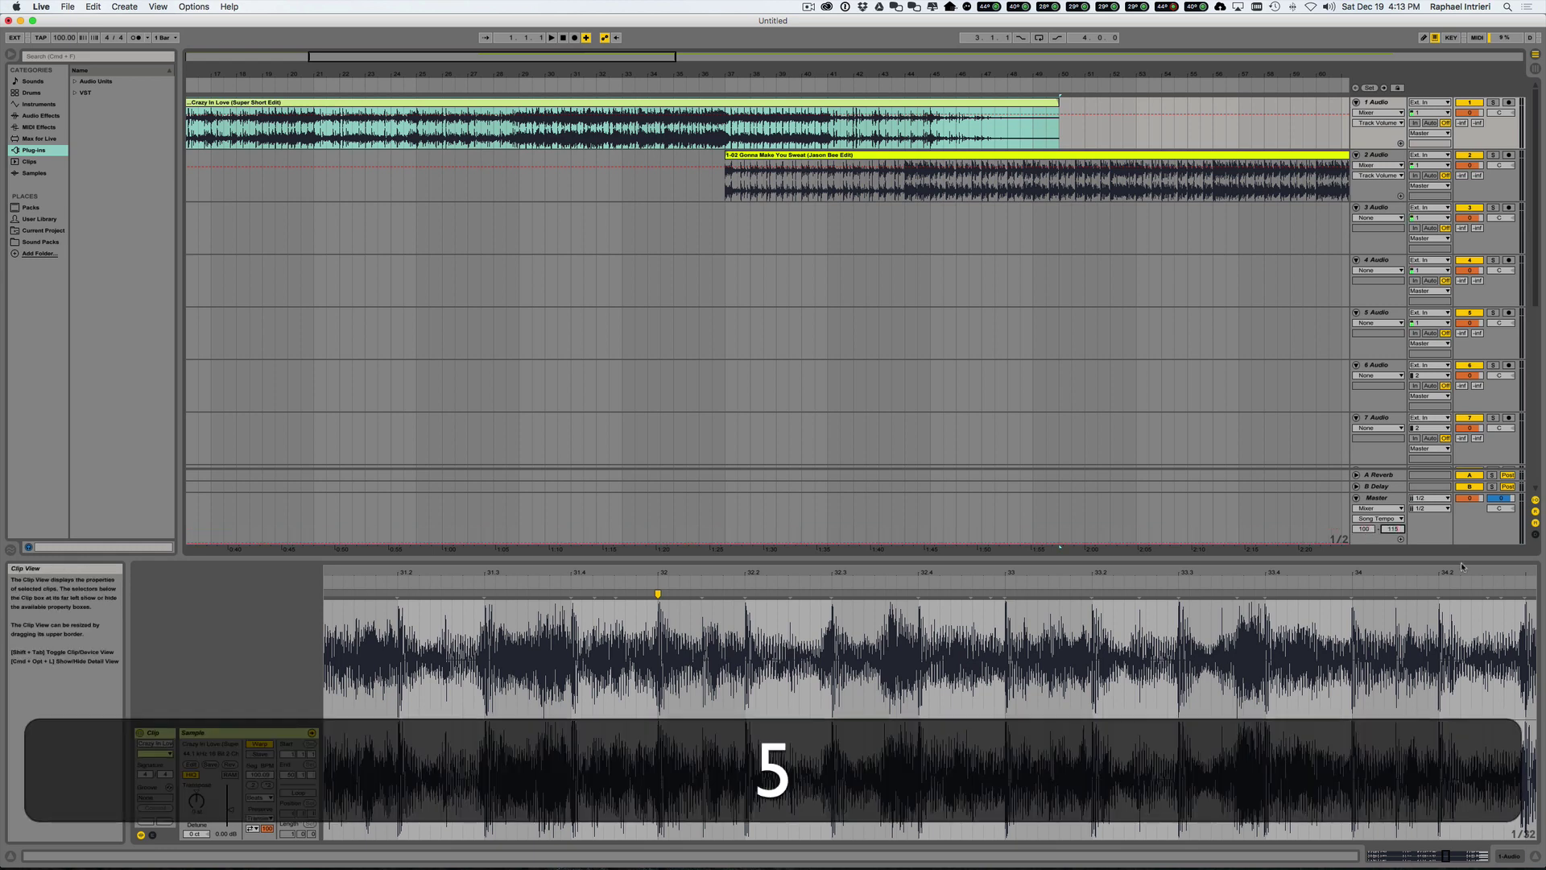
{"action": "key", "text": "Return"}
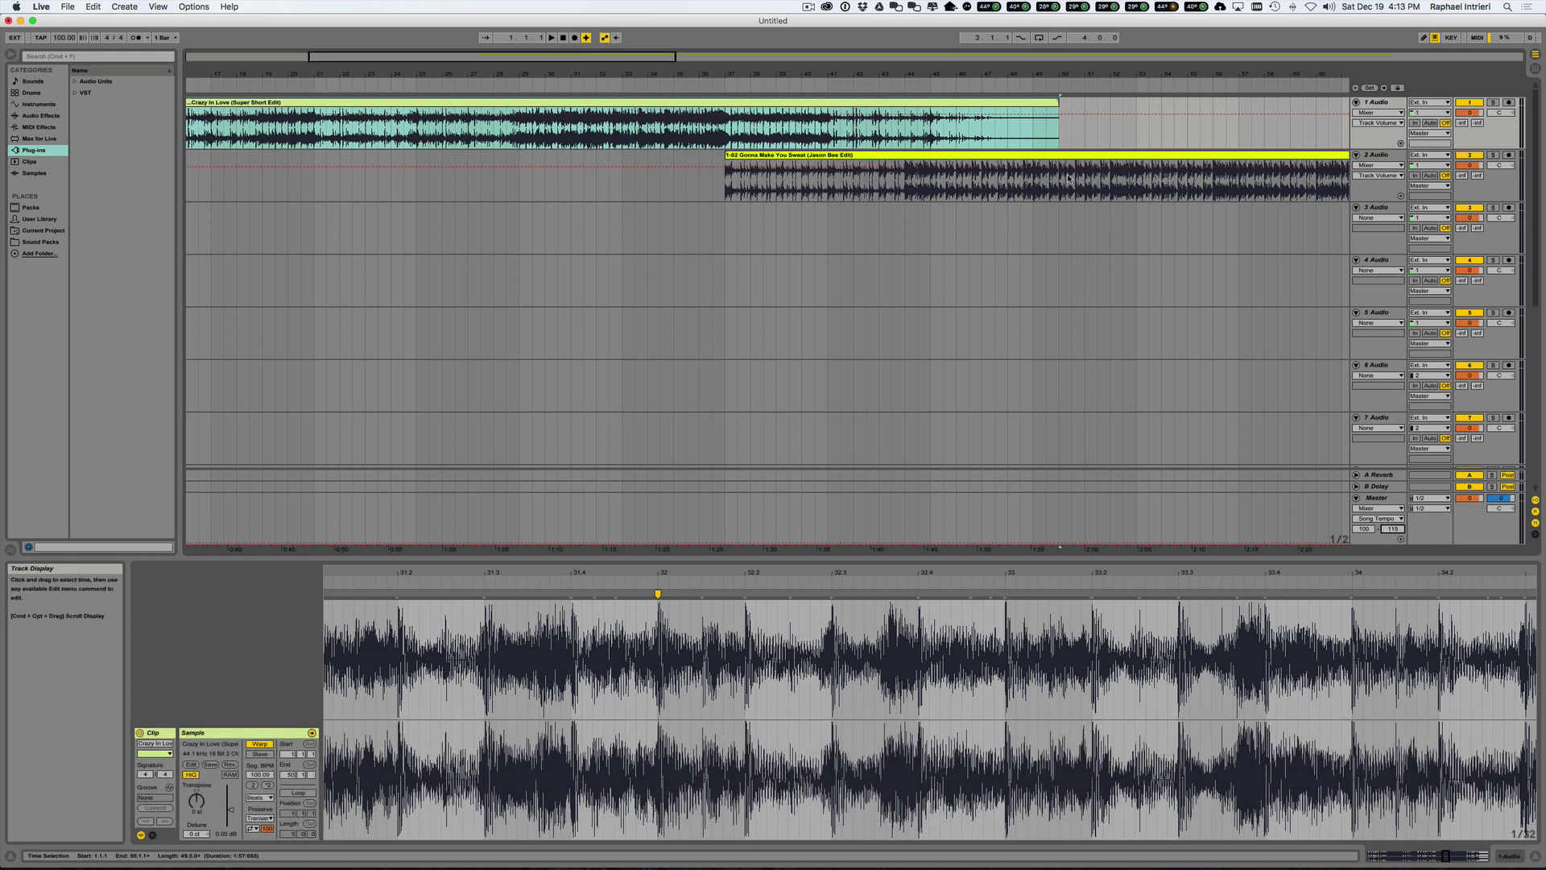
Step: Split the Gonna Make You Sweat clip at bars 41 and 45
{"action": "left_click", "coordinate": [725, 541]}
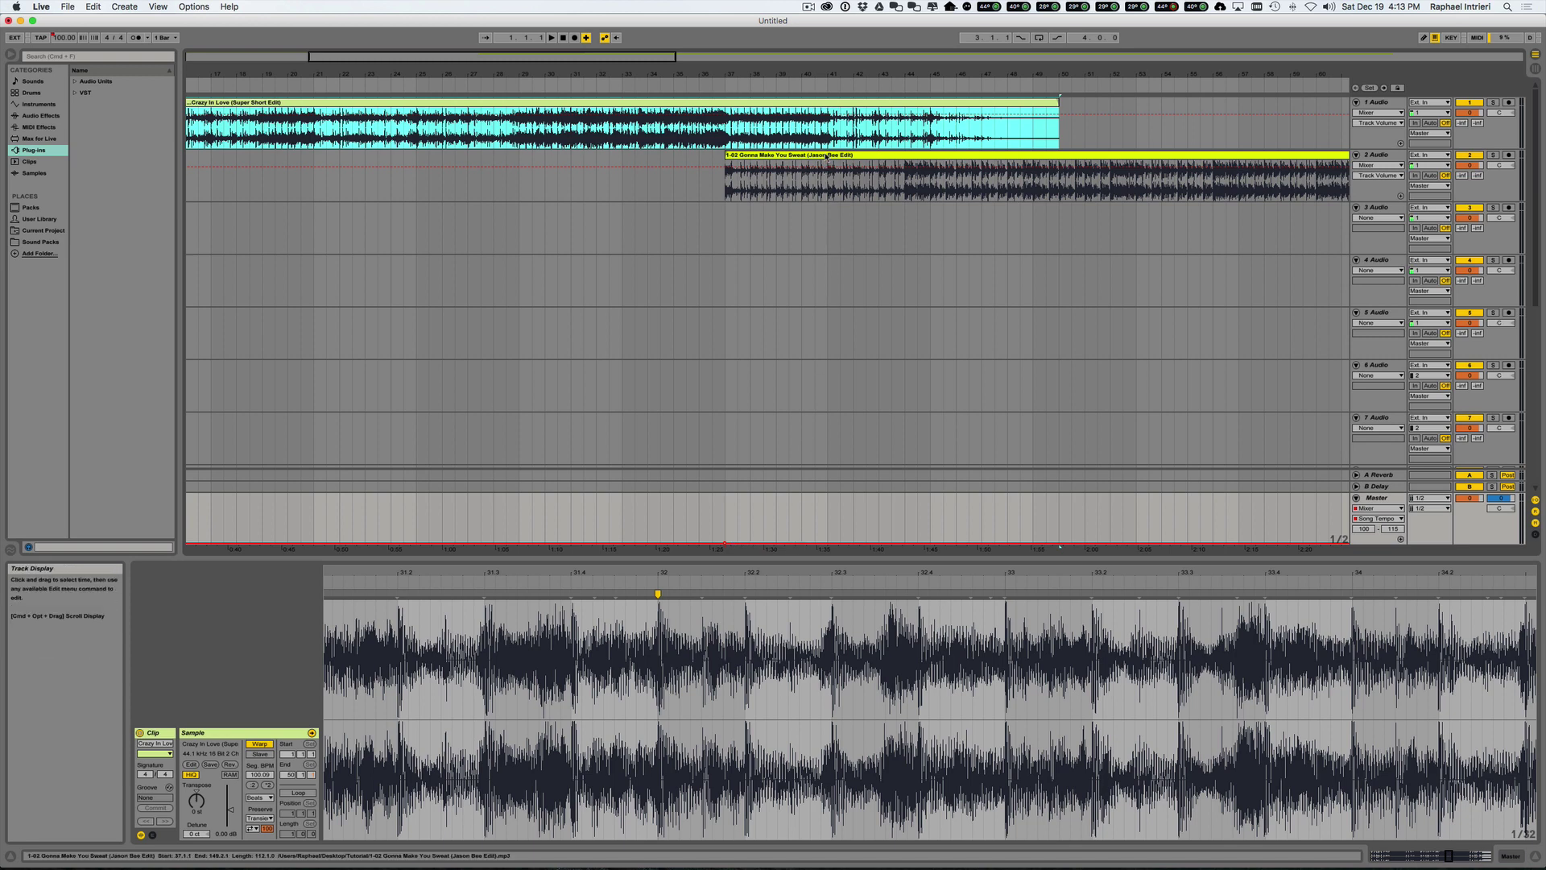
{"action": "left_click", "coordinate": [825, 191]}
{"action": "key", "text": "super"}
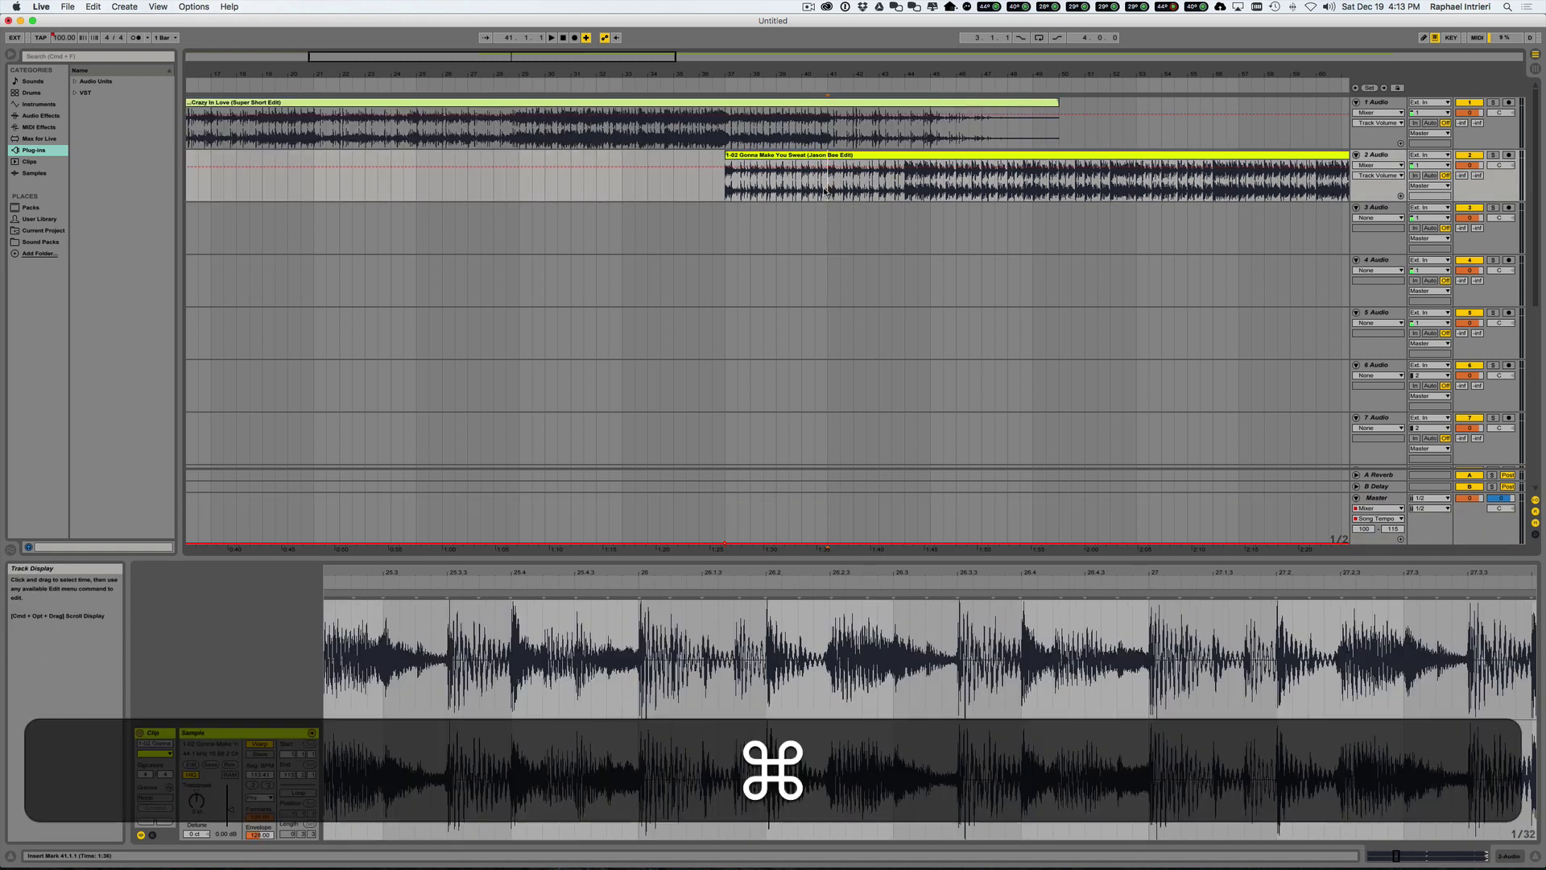
{"action": "key", "text": "super+e"}
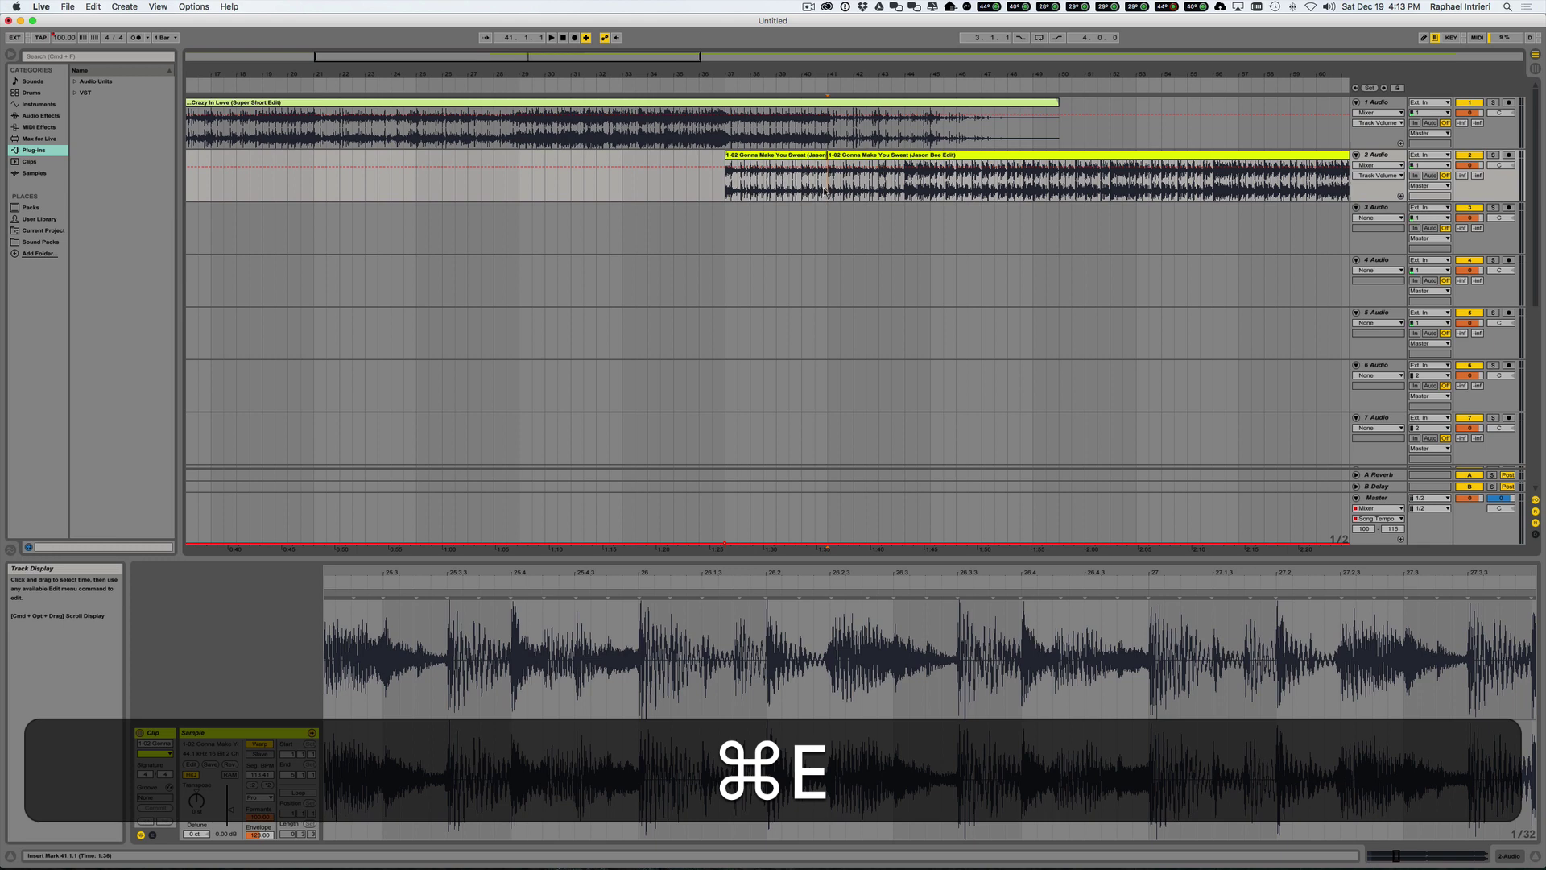
{"action": "left_click", "coordinate": [832, 182]}
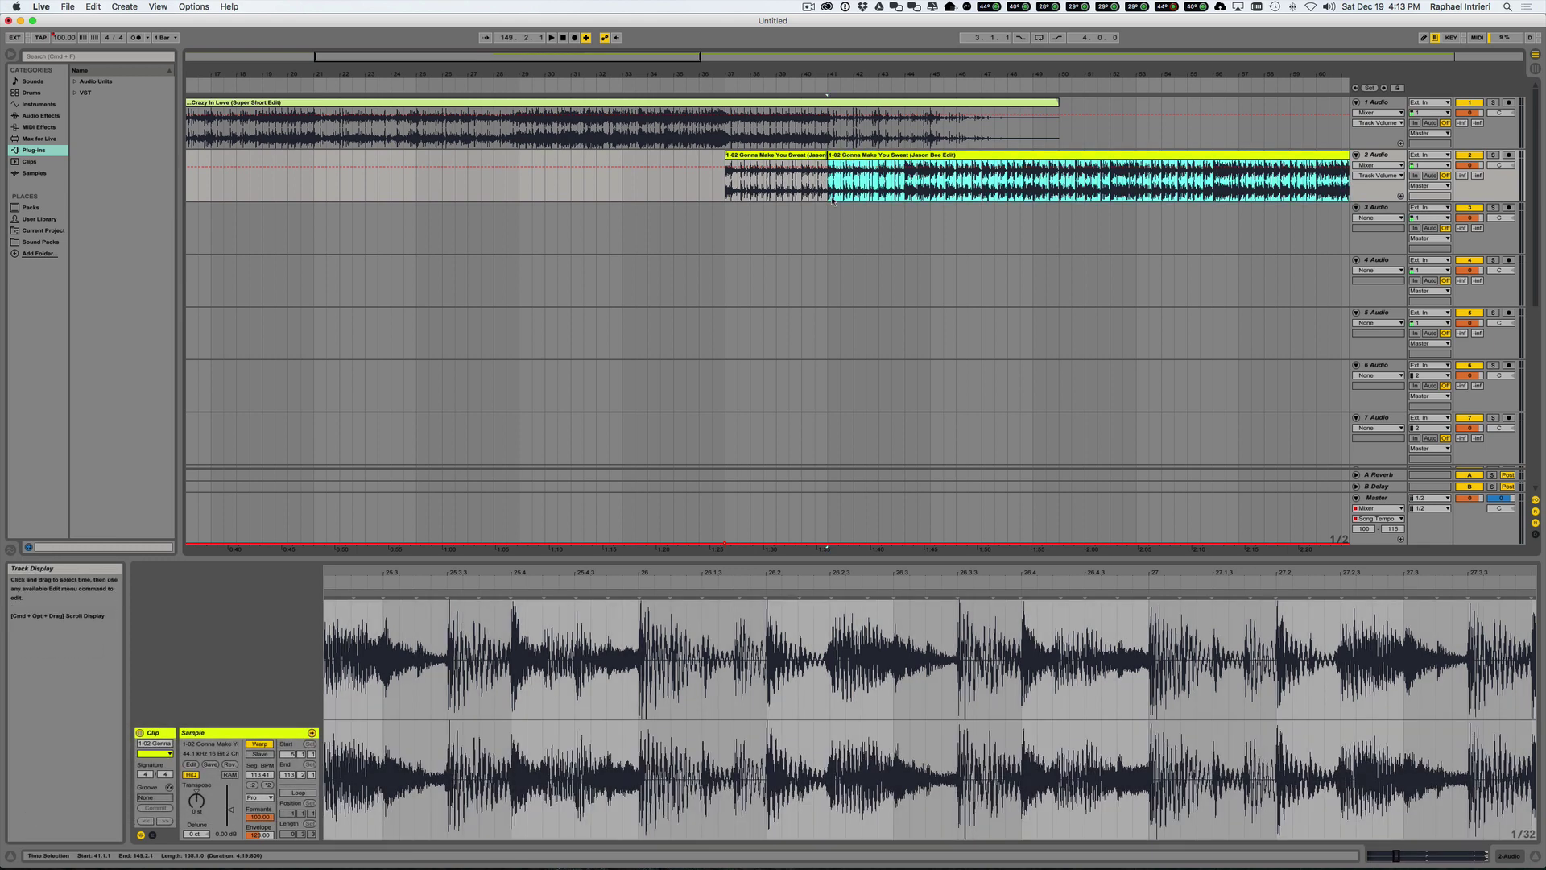
{"action": "left_click", "coordinate": [927, 191]}
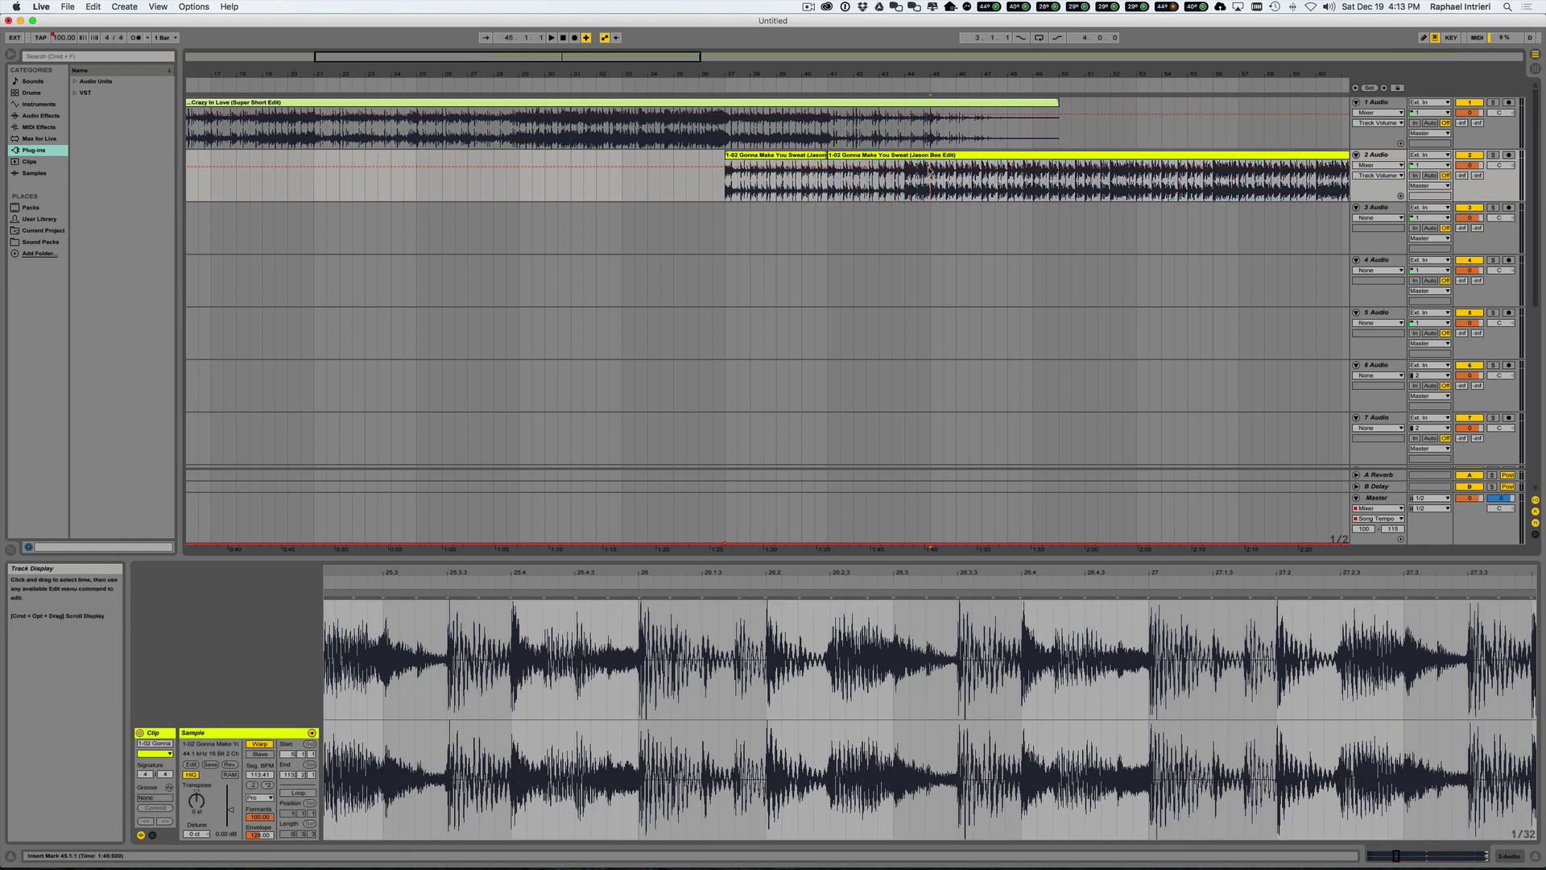
{"action": "key", "text": "super+e"}
Step: Slide the later section of the clip earlier so it starts around bar 37
{"action": "left_click", "coordinate": [910, 155]}
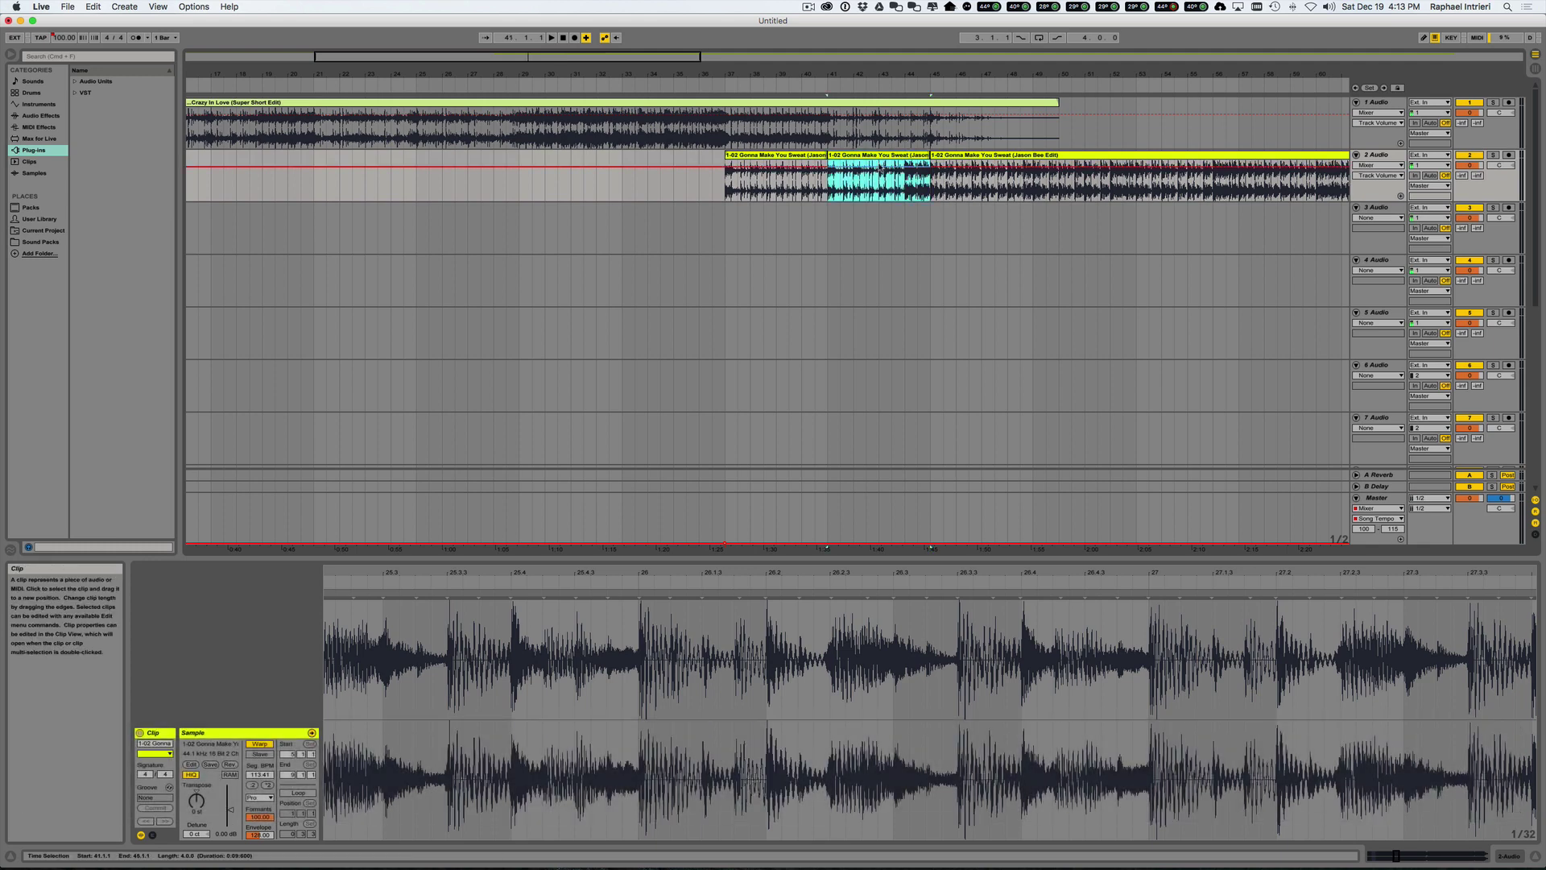
{"action": "left_click_drag", "start_coordinate": [964, 157], "coordinate": [853, 157]}
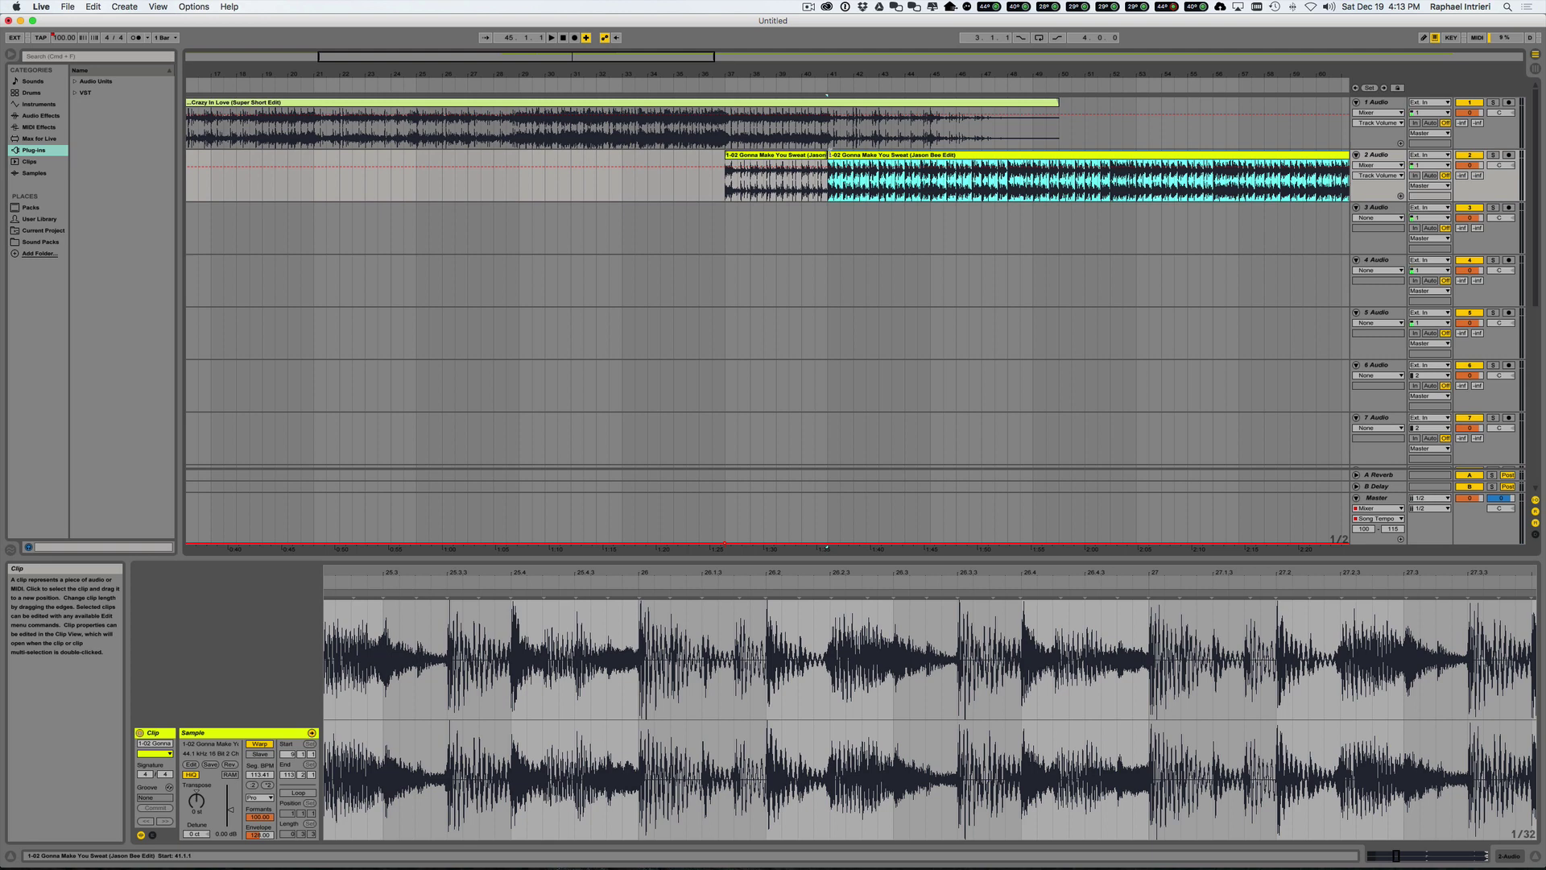
{"action": "left_click_drag", "start_coordinate": [853, 157], "coordinate": [750, 157]}
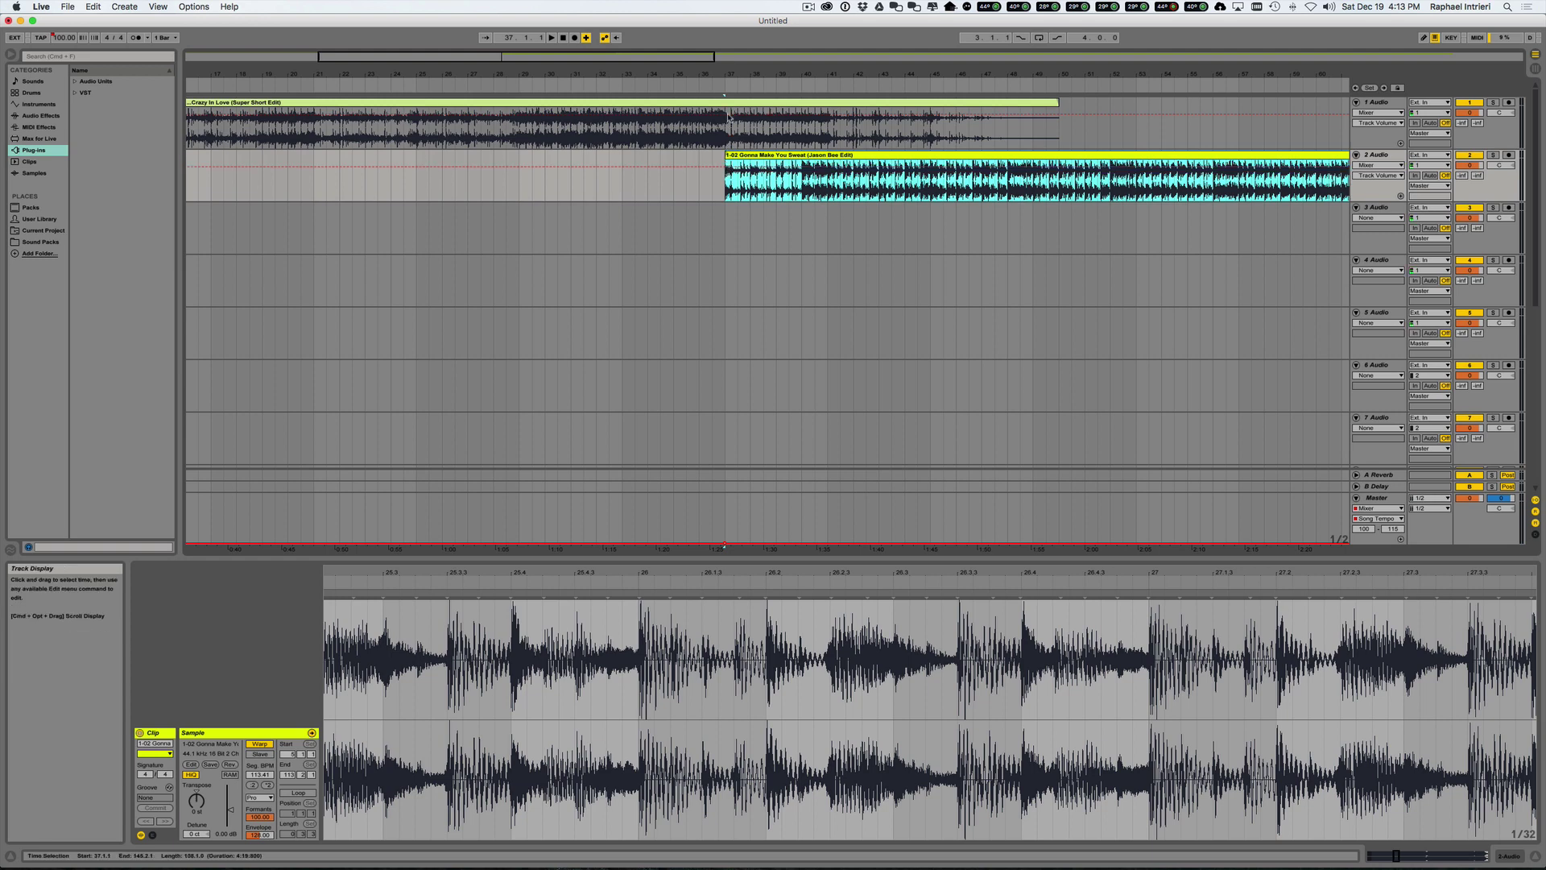
{"action": "left_click", "coordinate": [724, 137]}
Step: Play the transition, ramp the master tempo up to 115 BPM, and dip track 2's volume
{"action": "key", "text": "space"}
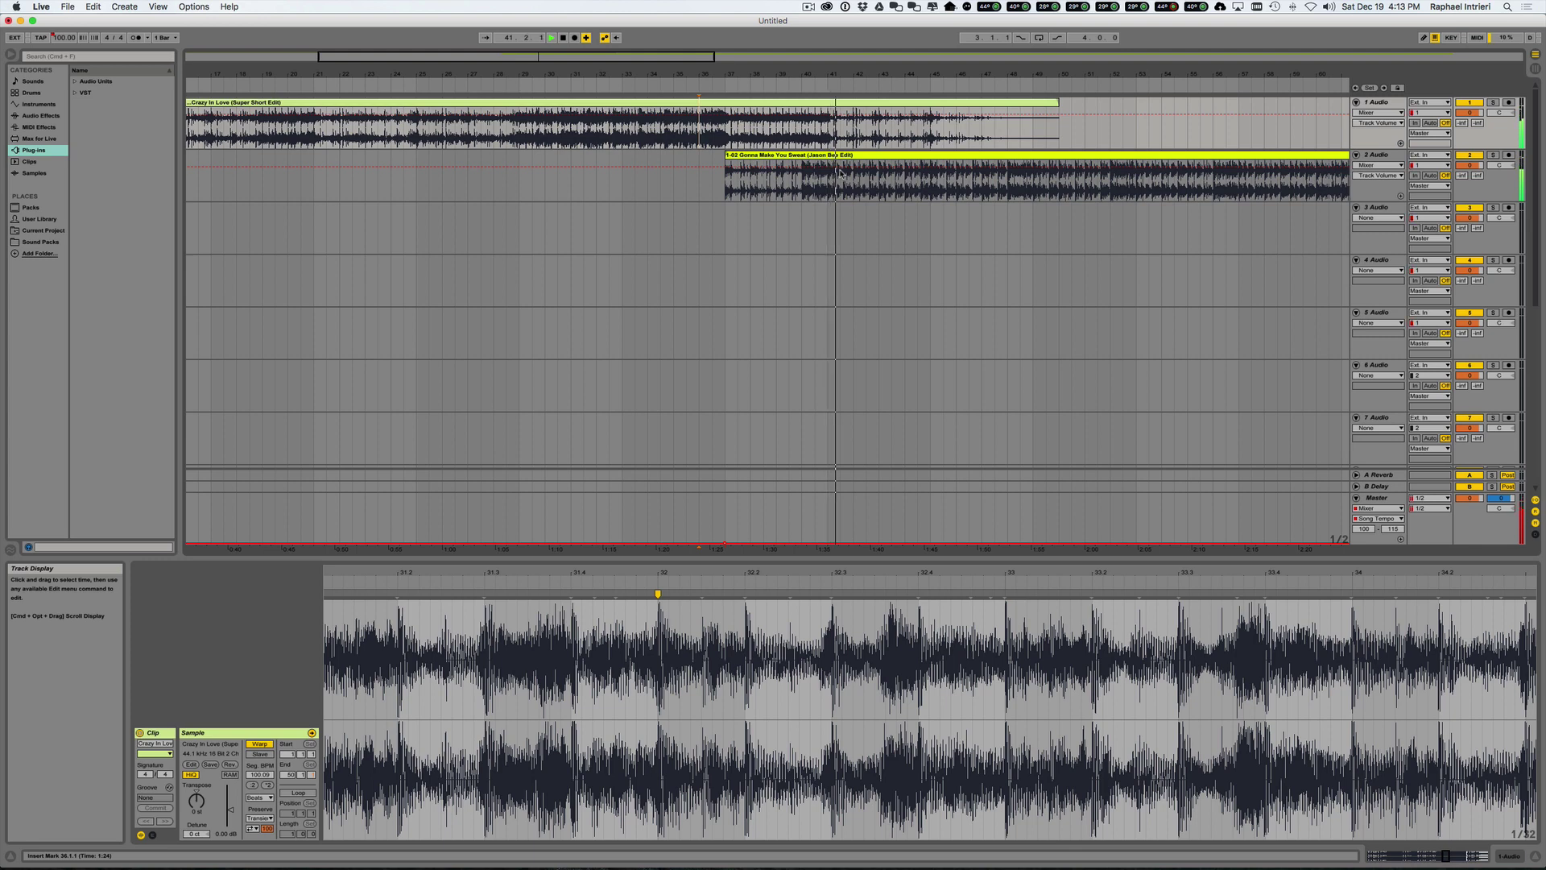
{"action": "key", "text": "space"}
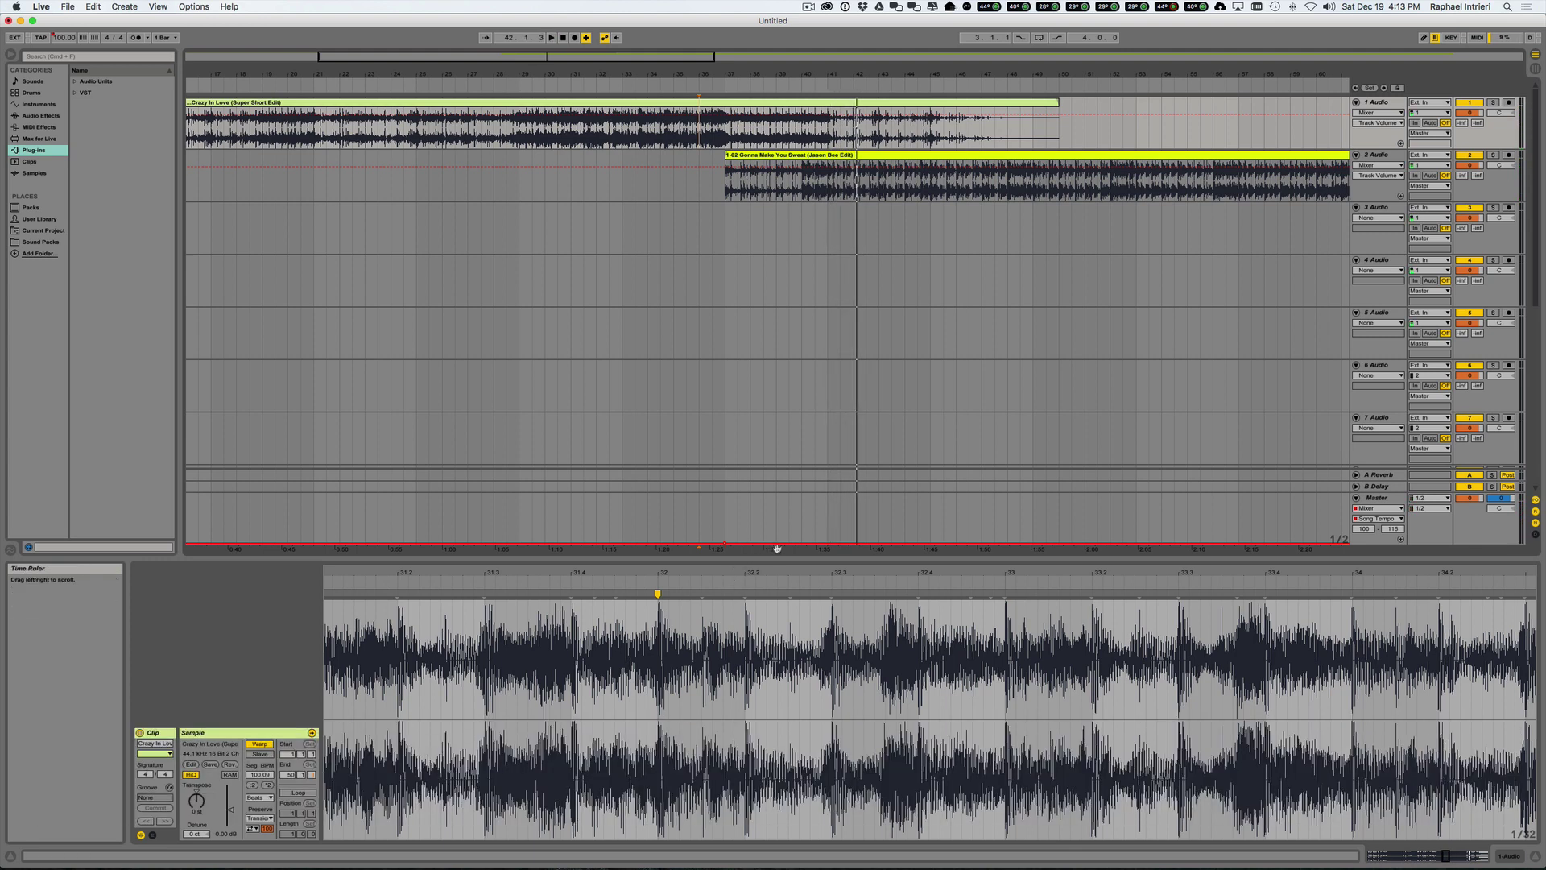
{"action": "left_click_drag", "start_coordinate": [826, 546], "coordinate": [828, 494]}
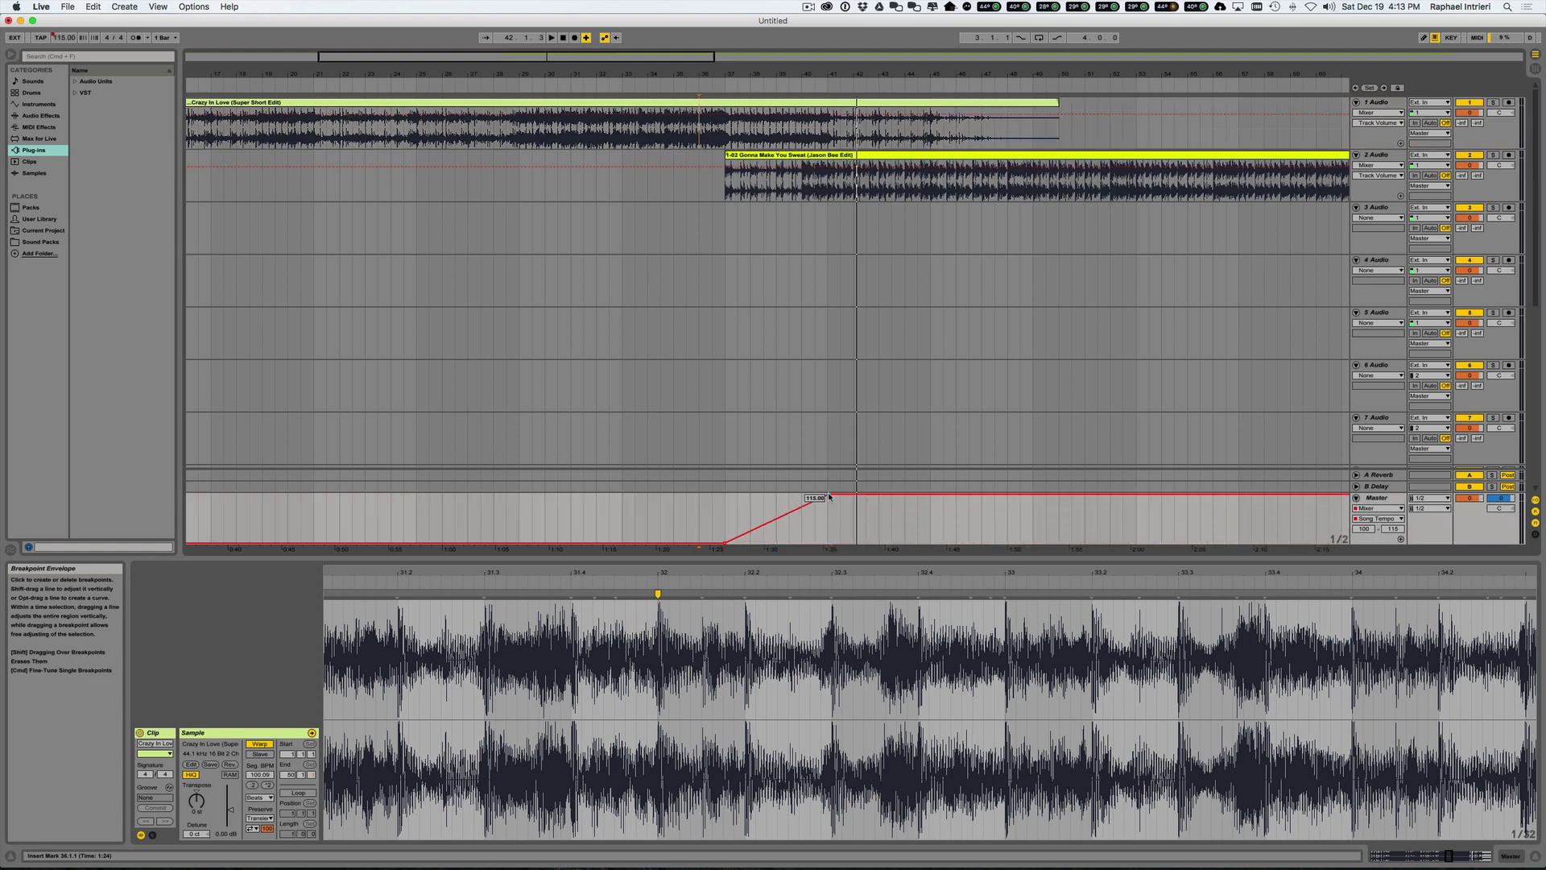
{"action": "left_click", "coordinate": [712, 167]}
{"action": "left_click_drag", "start_coordinate": [730, 169], "coordinate": [817, 171]}
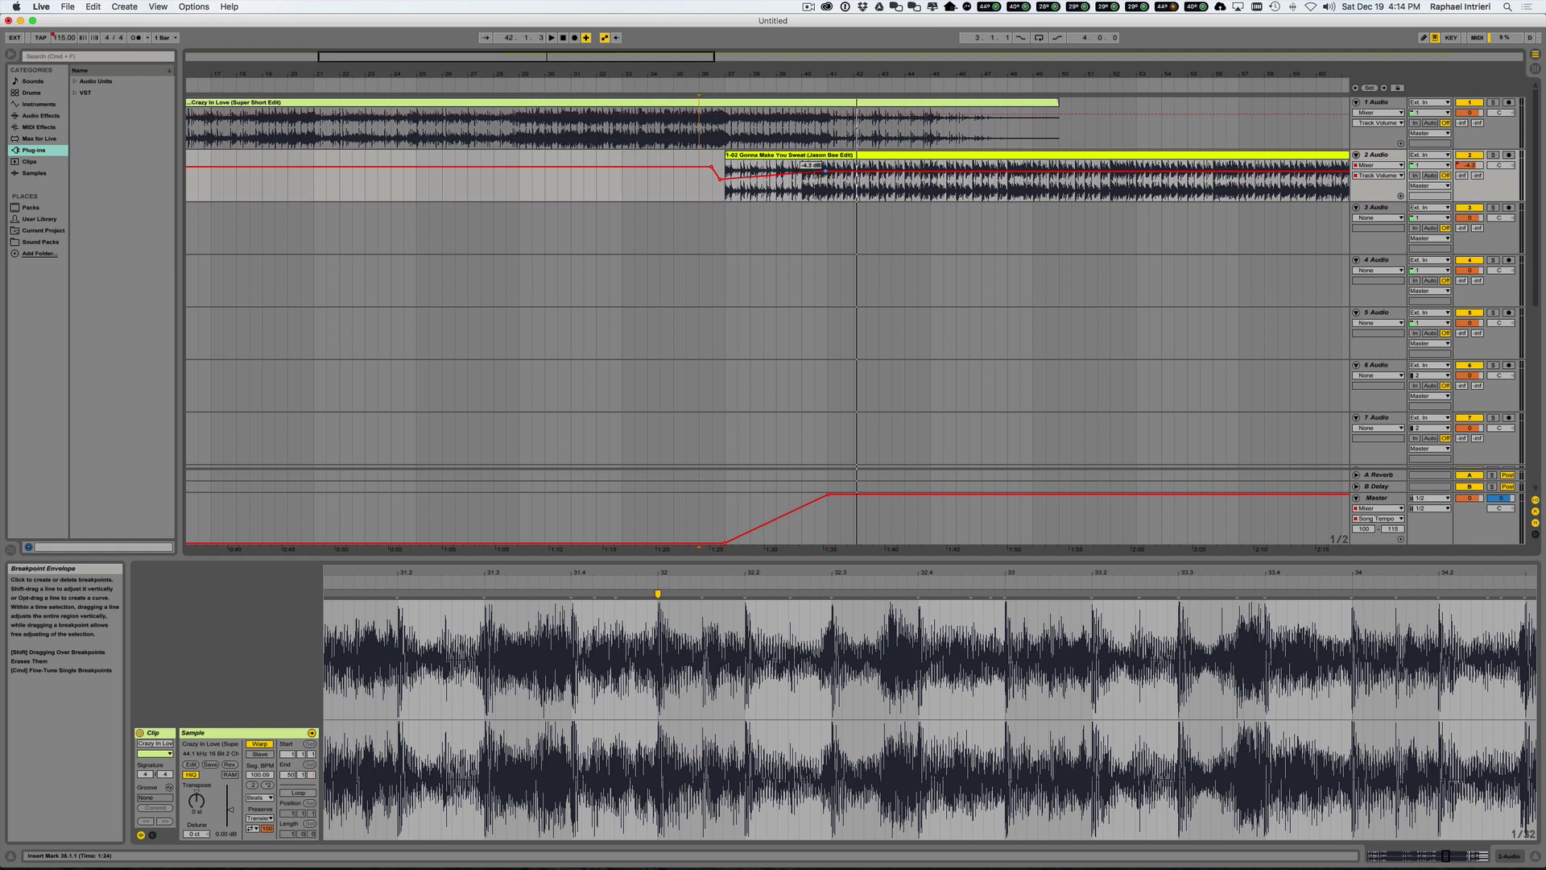
Step: Raise track 2's post-dip volume slightly and fade Crazy In Love to -4.3 dB after bar 37
{"action": "key", "text": "super"}
{"action": "left_click_drag", "start_coordinate": [823, 170], "coordinate": [823, 169]}
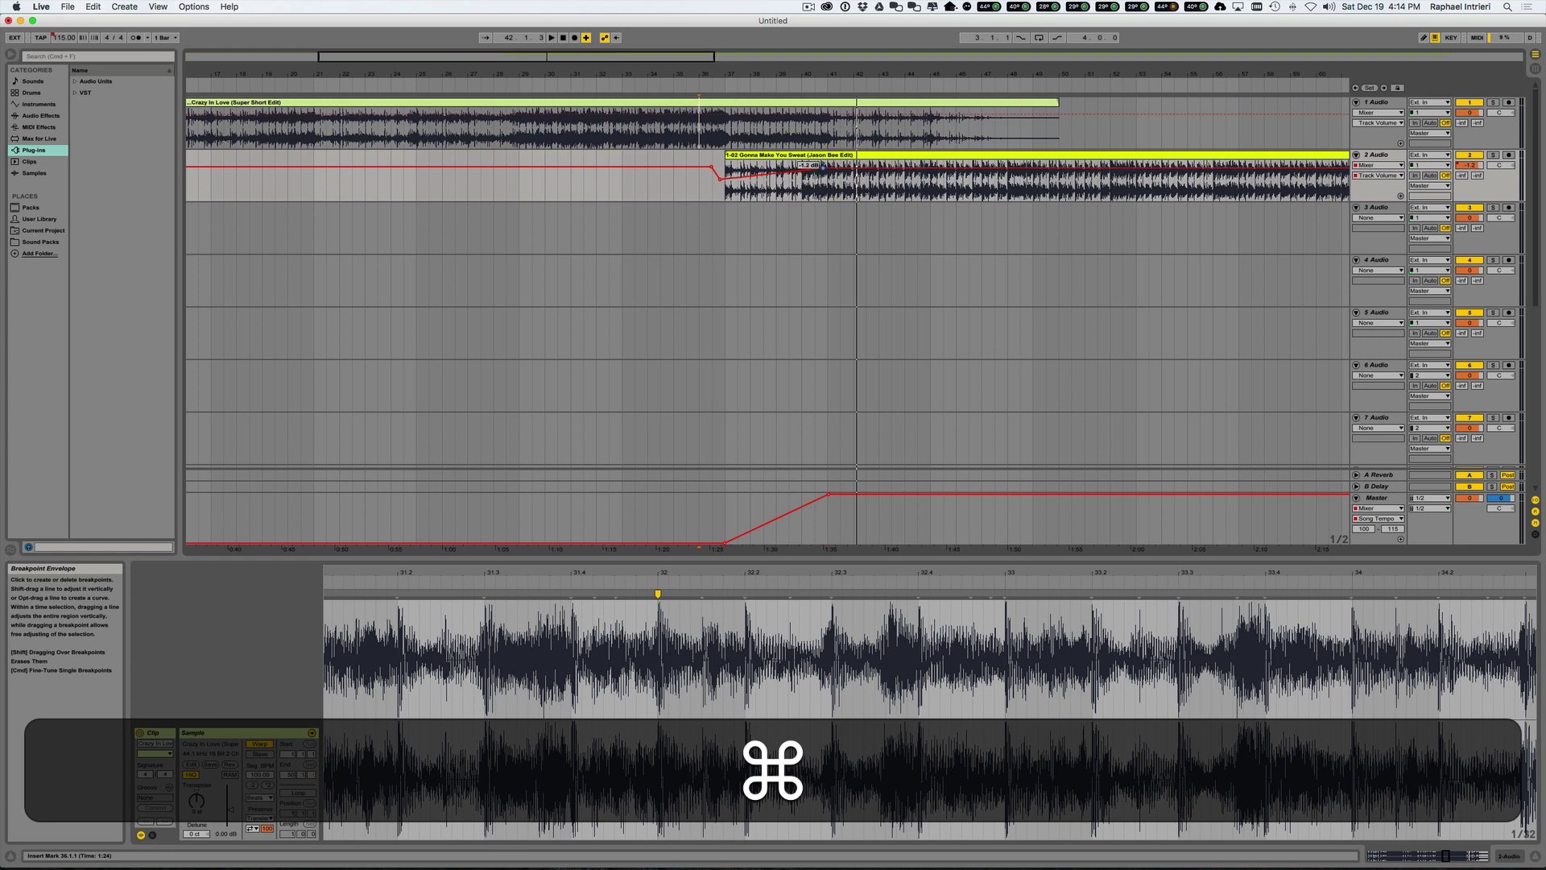
{"action": "left_click", "coordinate": [728, 115]}
{"action": "key", "text": "super"}
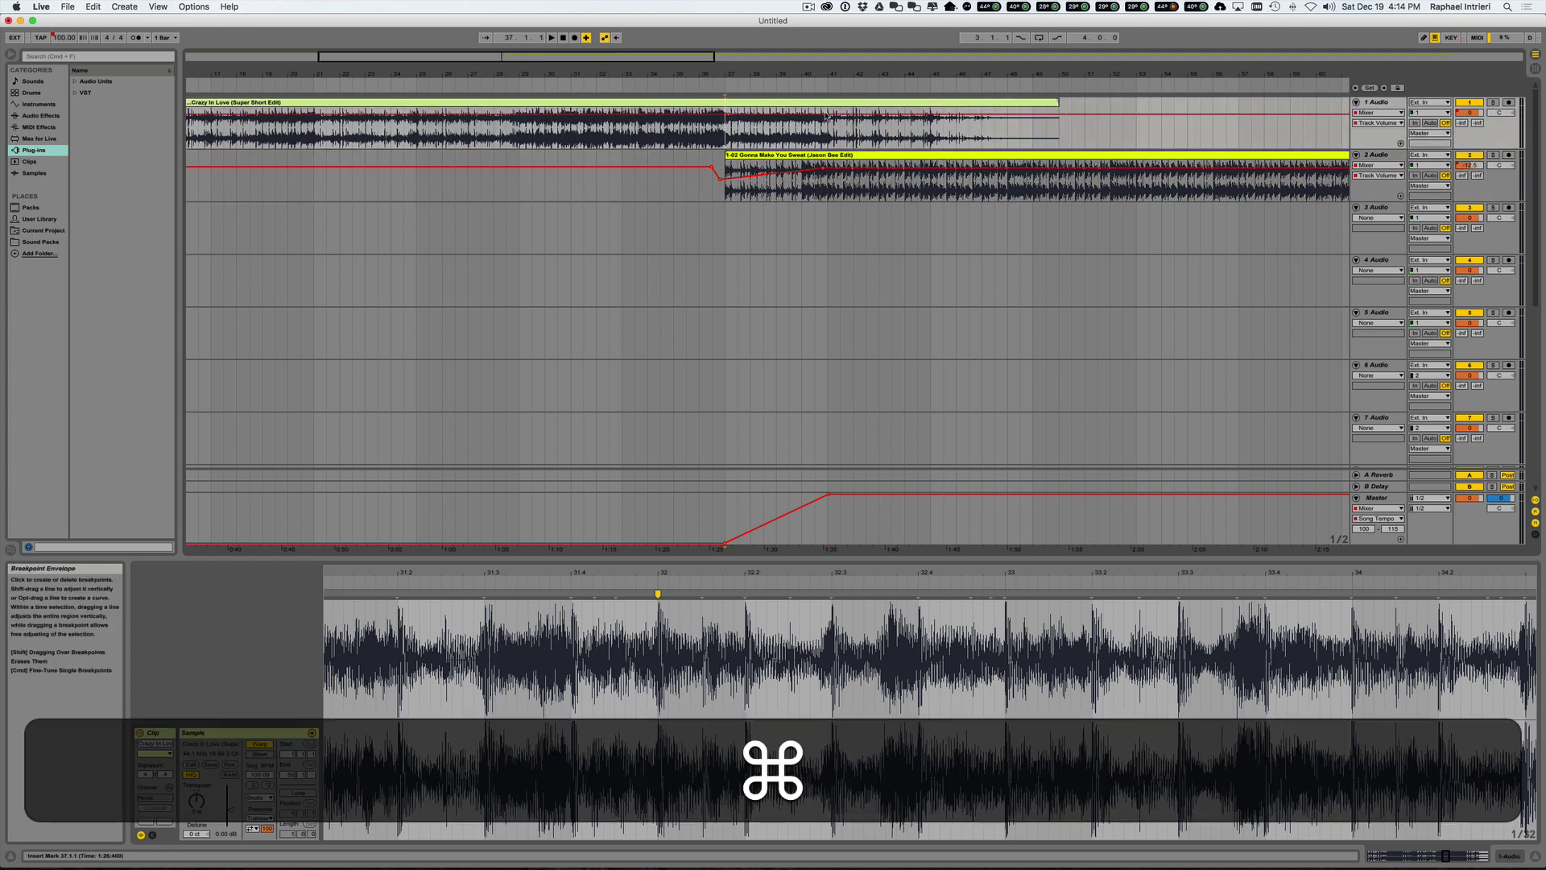
{"action": "left_click_drag", "start_coordinate": [815, 113], "coordinate": [844, 135]}
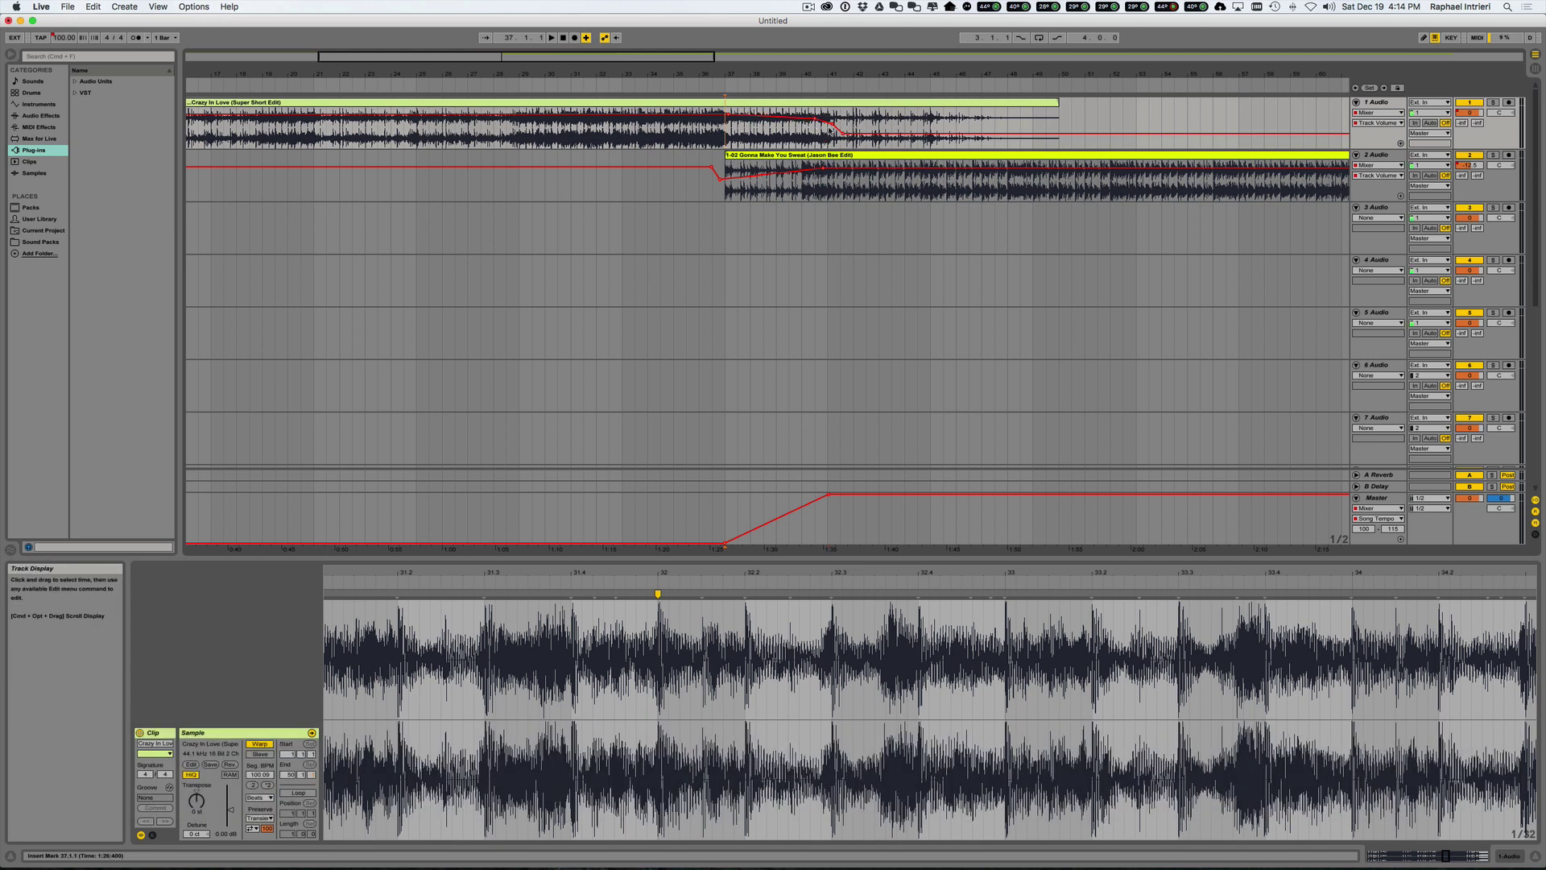
{"action": "left_click_drag", "start_coordinate": [813, 123], "coordinate": [815, 120]}
Step: Listen to the blended Crazy In Love to Gonna Make You Sweat transition, then stop playback
{"action": "key", "text": "space"}
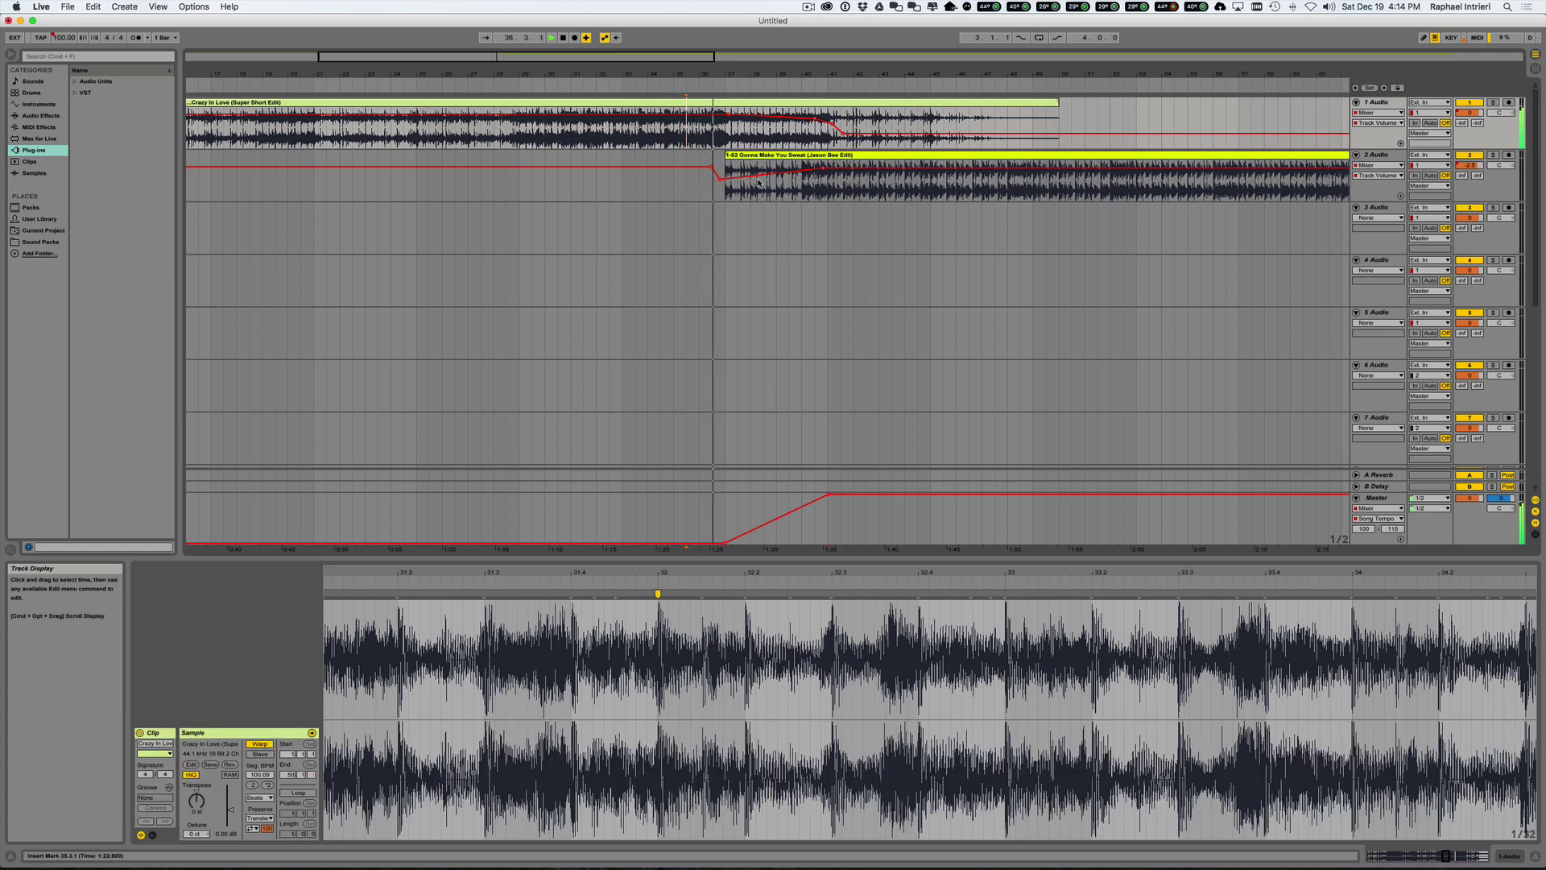
{"action": "key", "text": "XF86AudioRaiseVolume"}
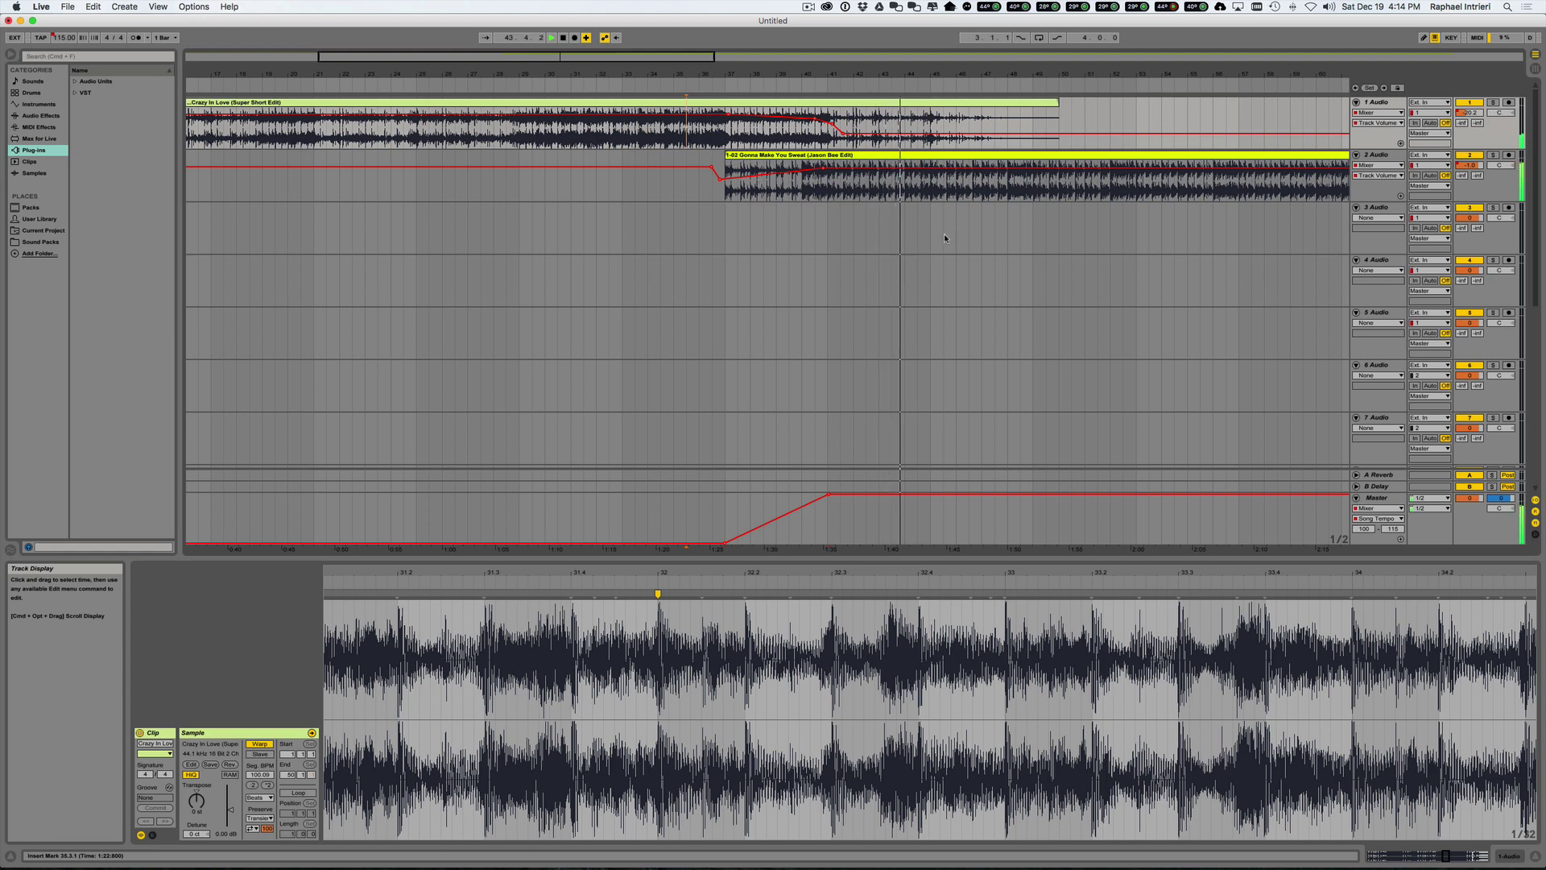
{"action": "key", "text": "space"}
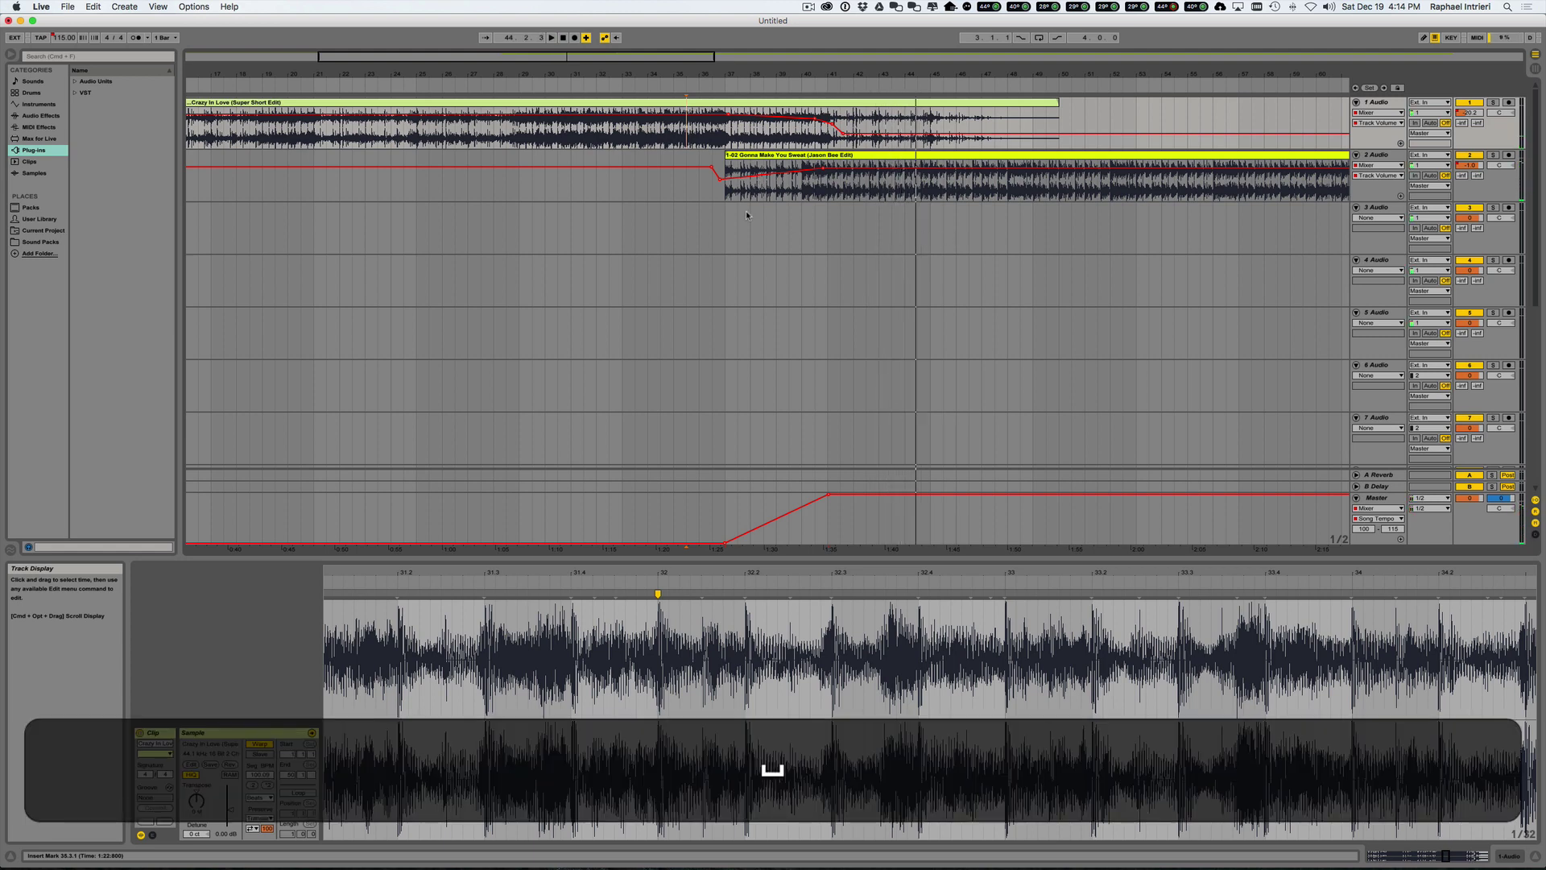
Step: Set insert points near bars 33 and 44, then show the Gonna Make You Sweat clip details
{"action": "left_click", "coordinate": [638, 138]}
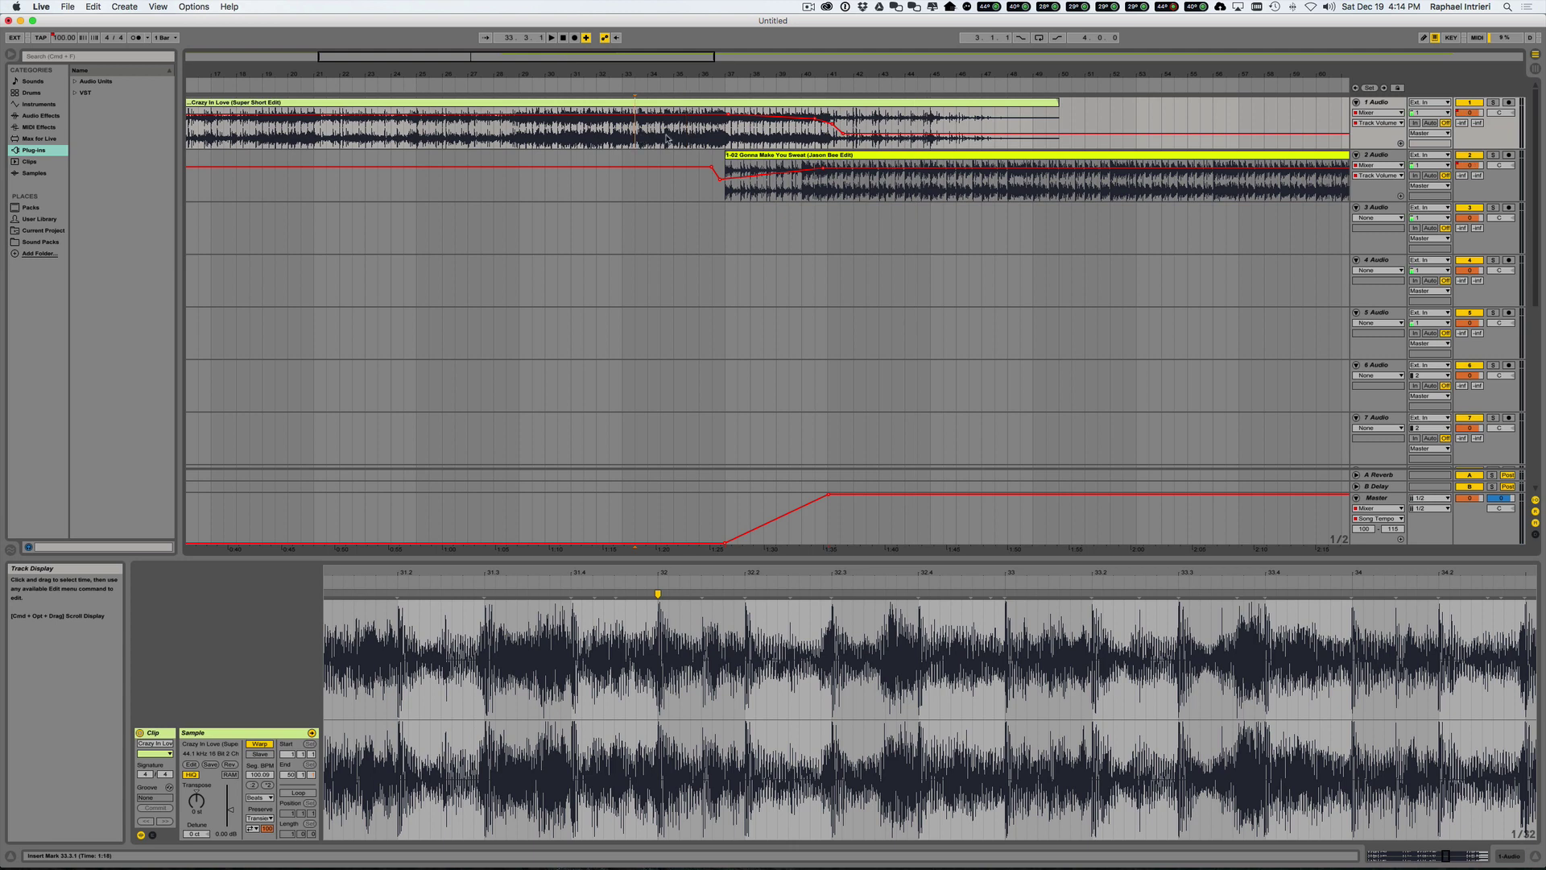
{"action": "left_click", "coordinate": [918, 191]}
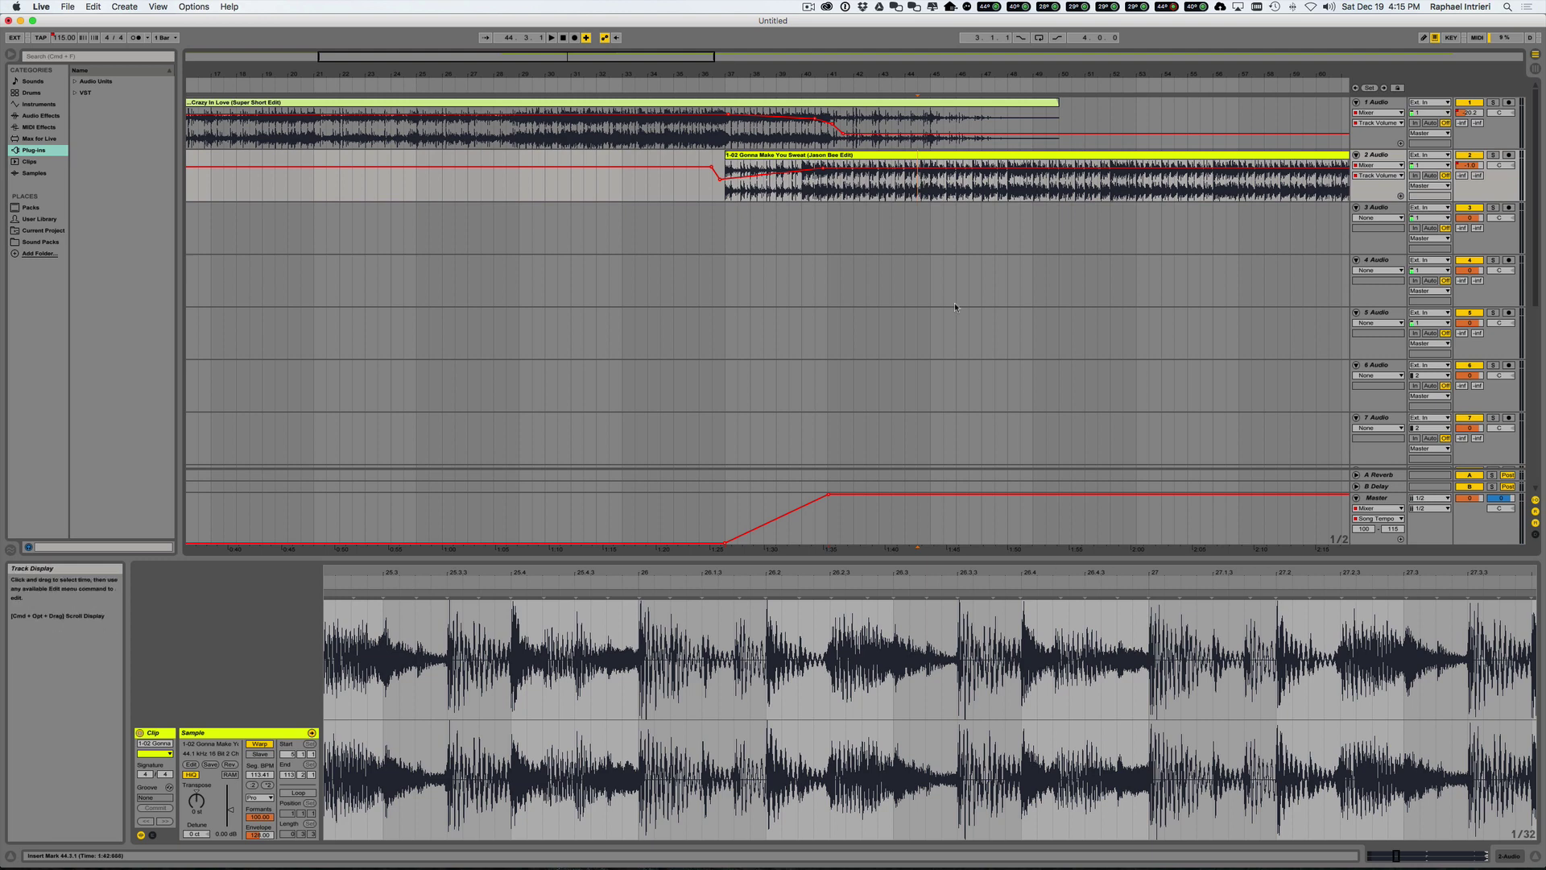
{"action": "left_click", "coordinate": [957, 157]}
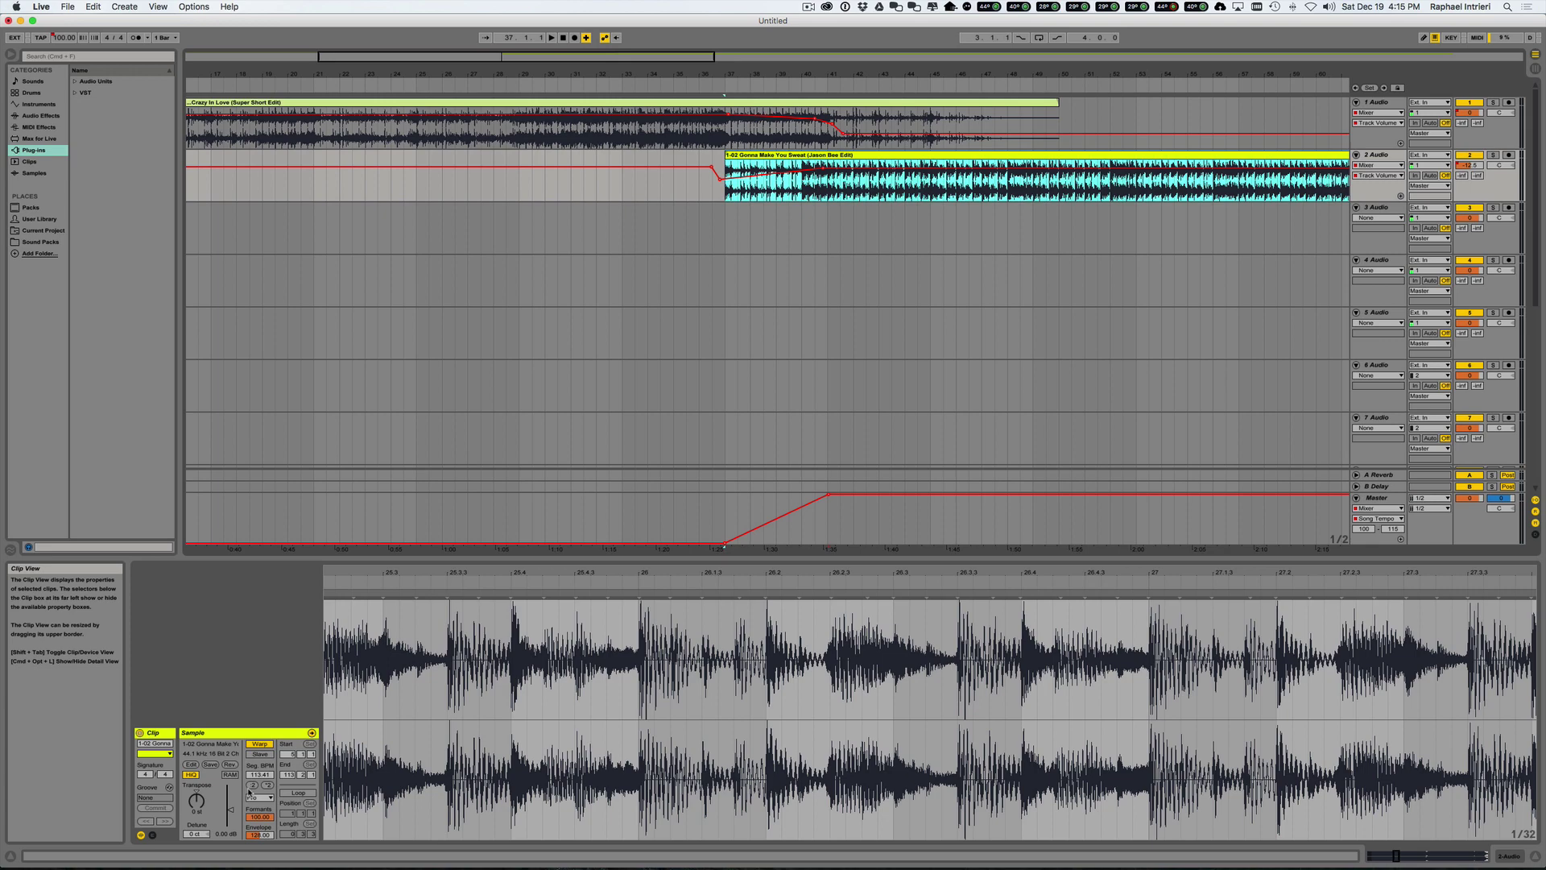
{"action": "left_click_drag", "start_coordinate": [542, 575], "coordinate": [594, 574]}
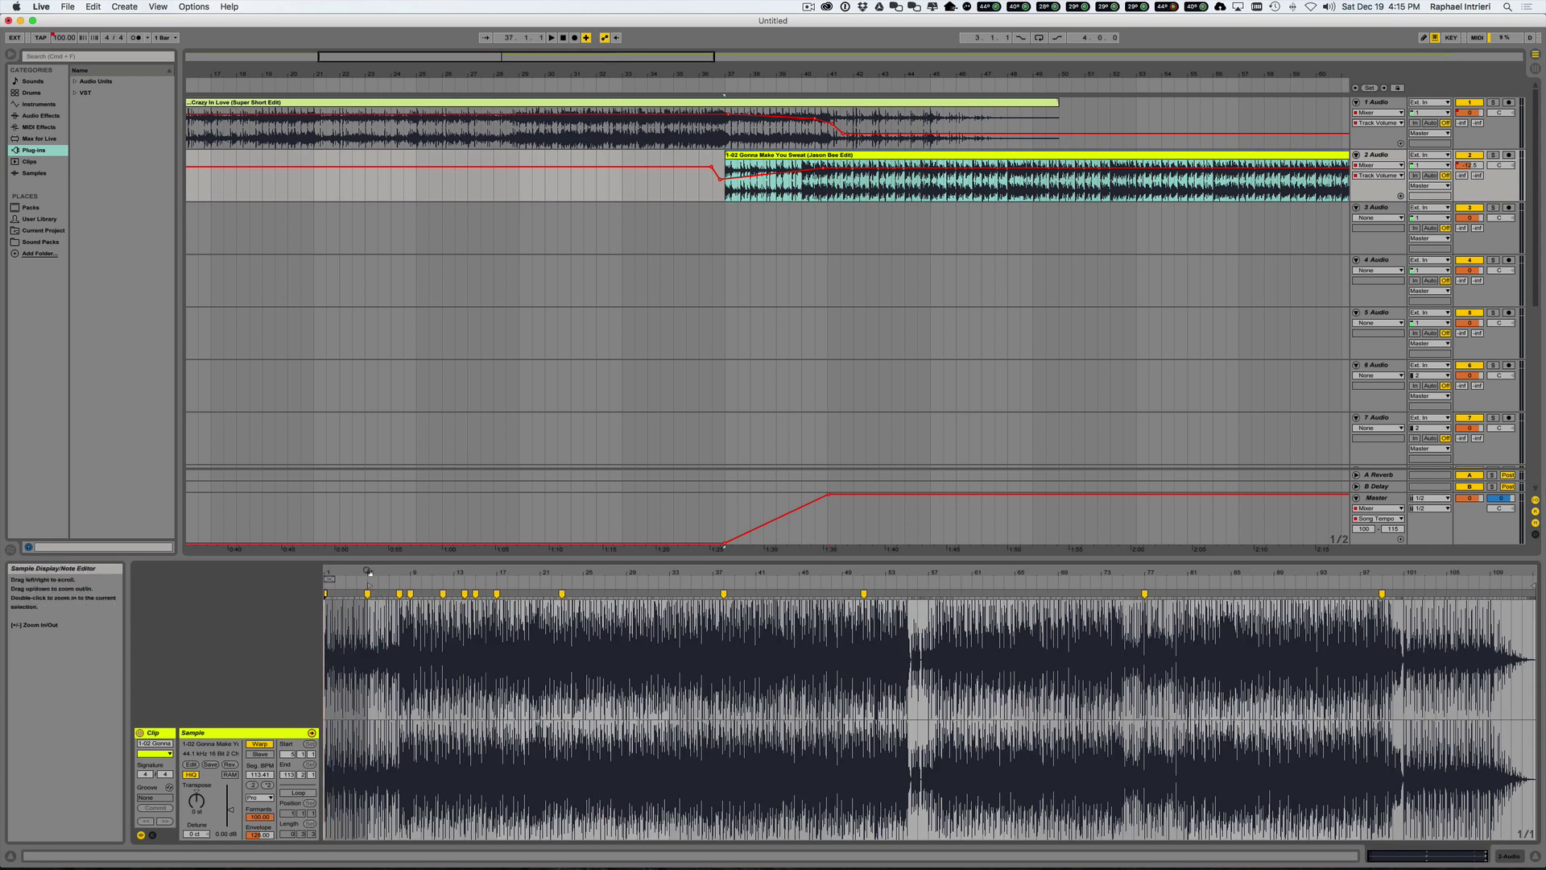
{"action": "left_click_drag", "start_coordinate": [369, 567], "coordinate": [950, 677]}
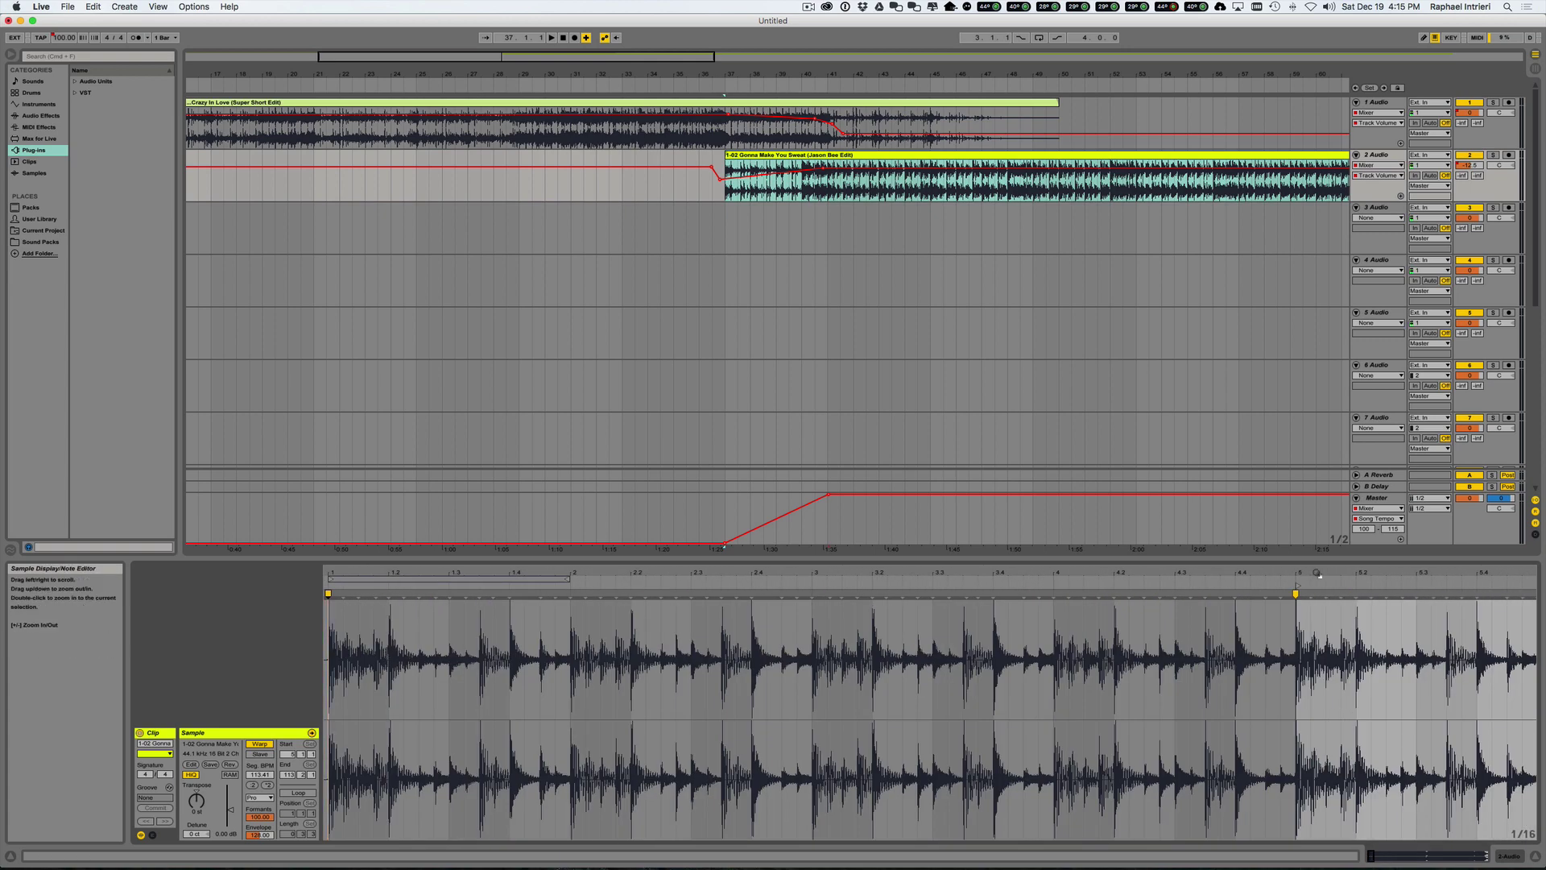
{"action": "left_click_drag", "start_coordinate": [504, 586], "coordinate": [504, 582]}
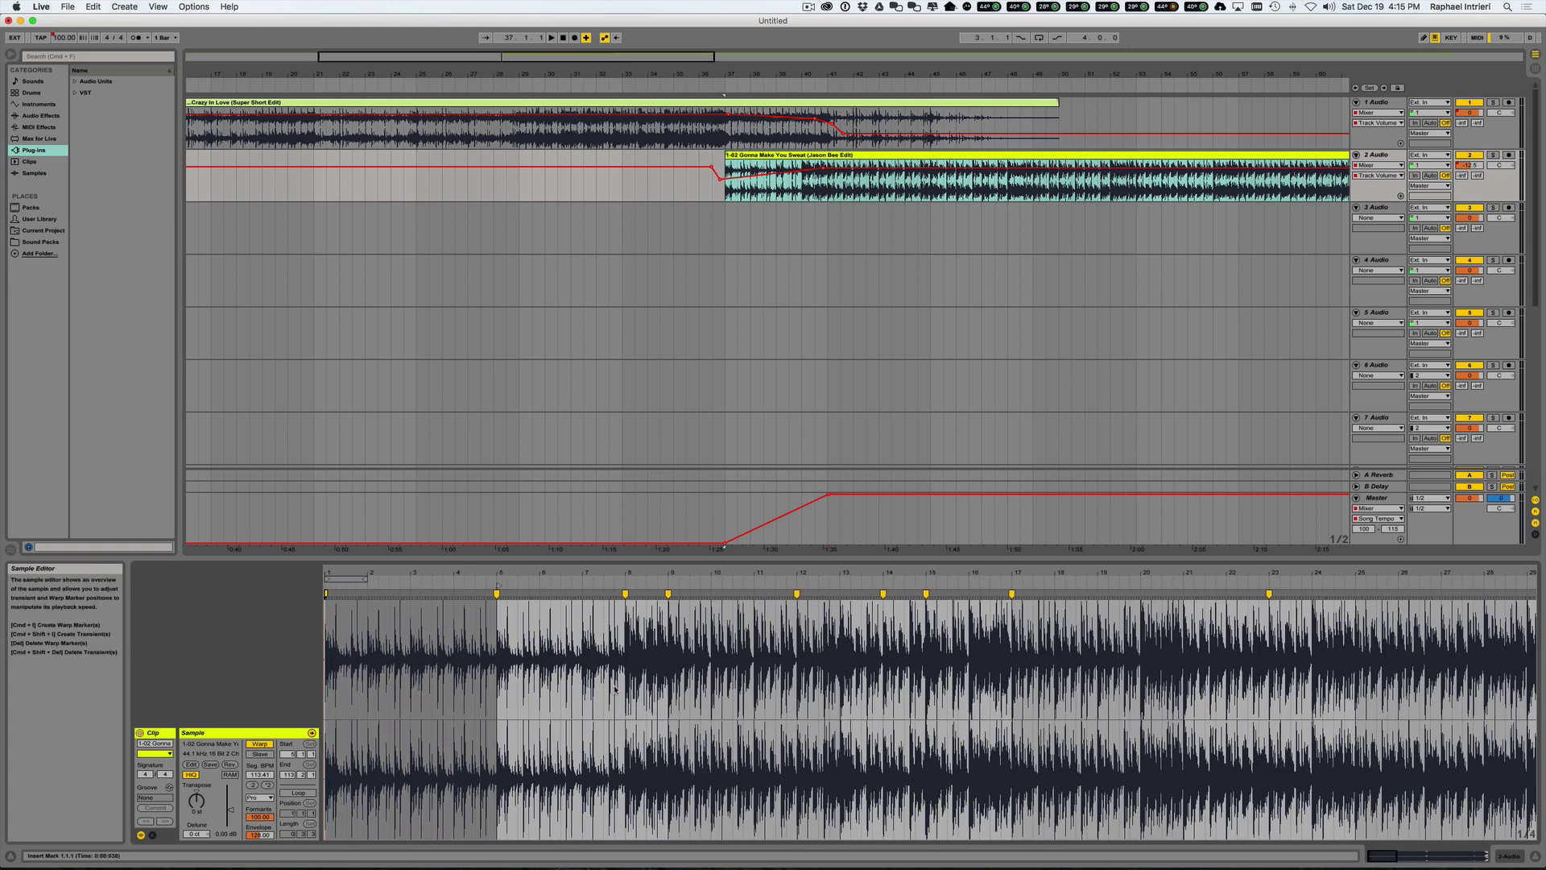